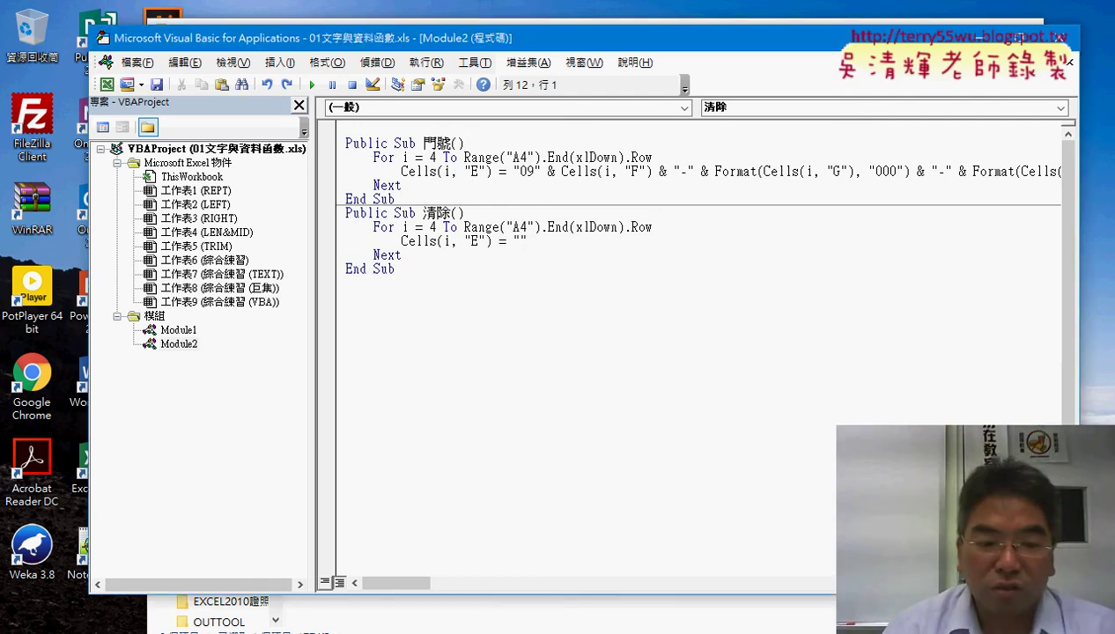
Start inserting a function into cell E4, then cancel and leave E4 empty
left_click(320, 582)
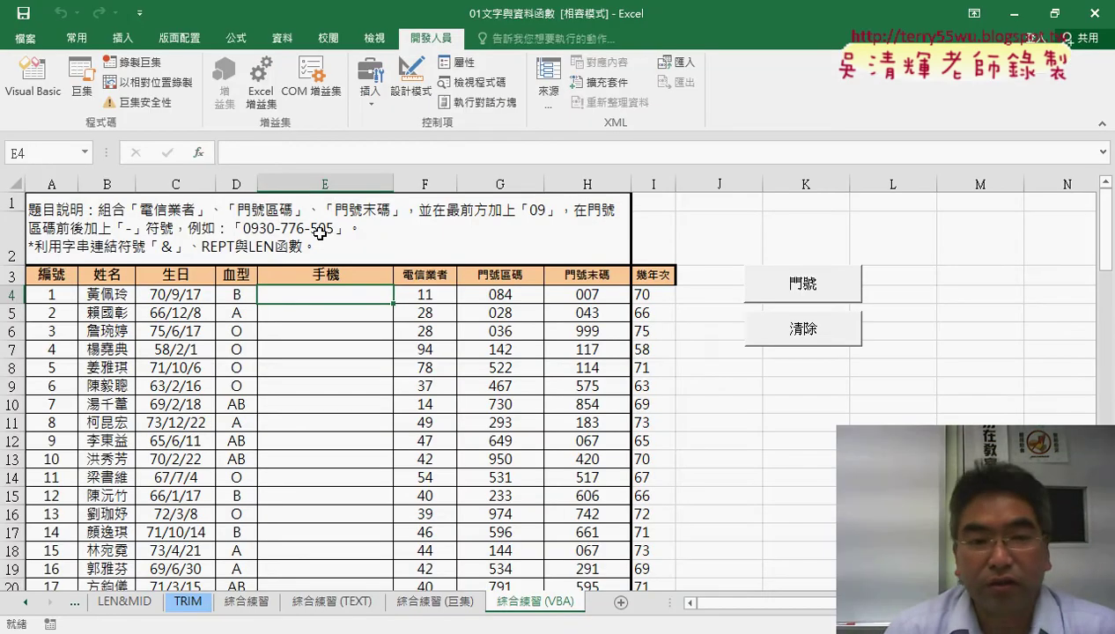
left_click(199, 153)
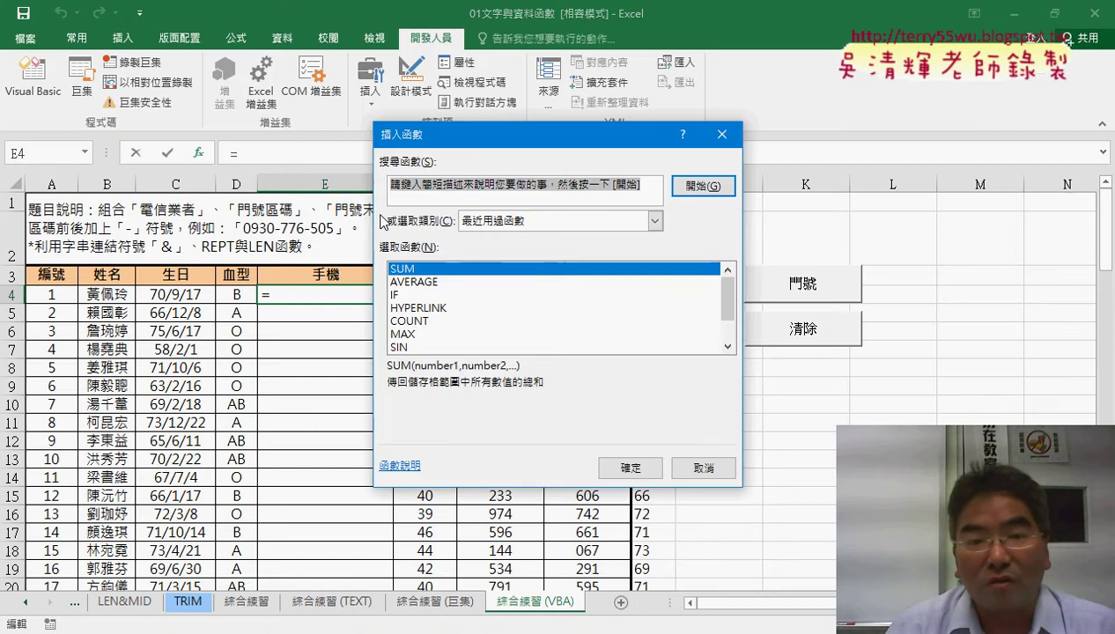
left_click(501, 221)
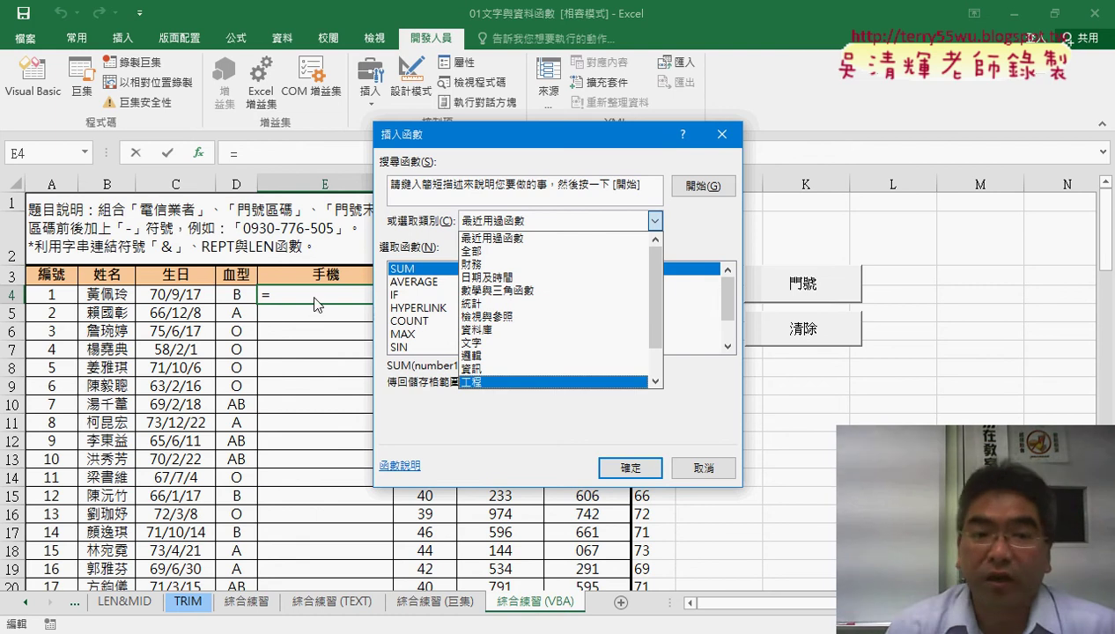
left_click(702, 469)
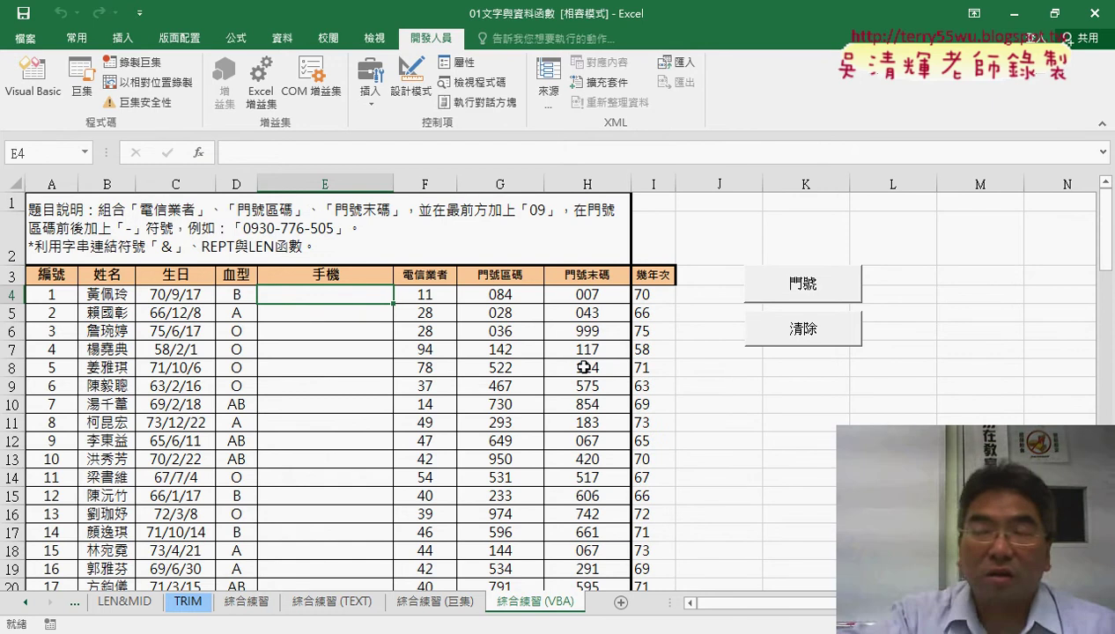
left_click(427, 294)
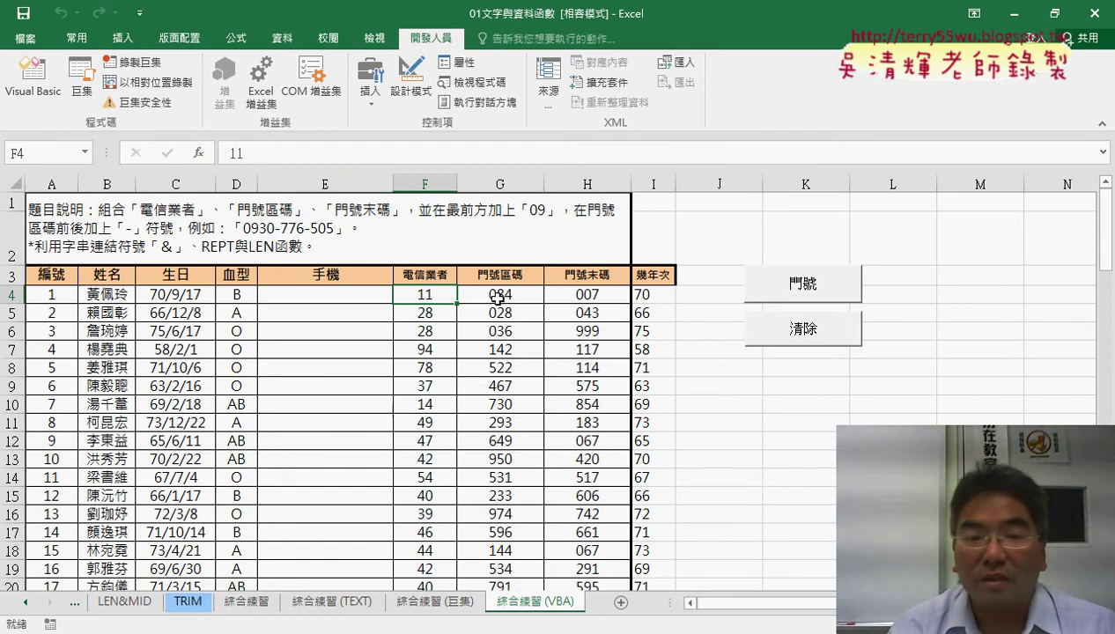
left_click(357, 299)
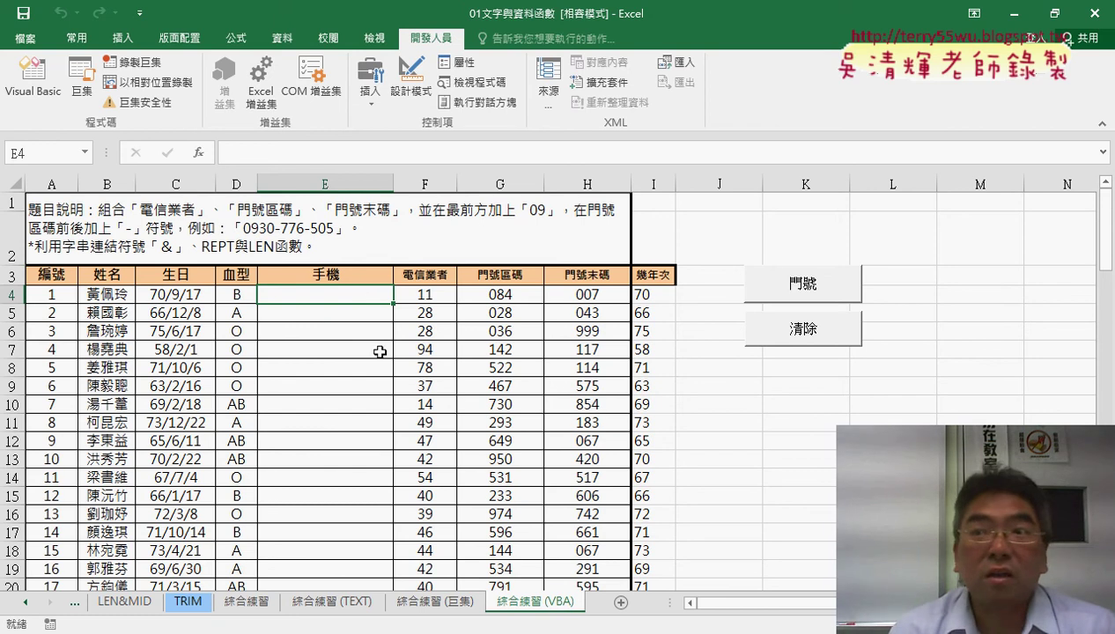
Open Module2 in the VBA editor with the cursor below End Sub
left_click(35, 83)
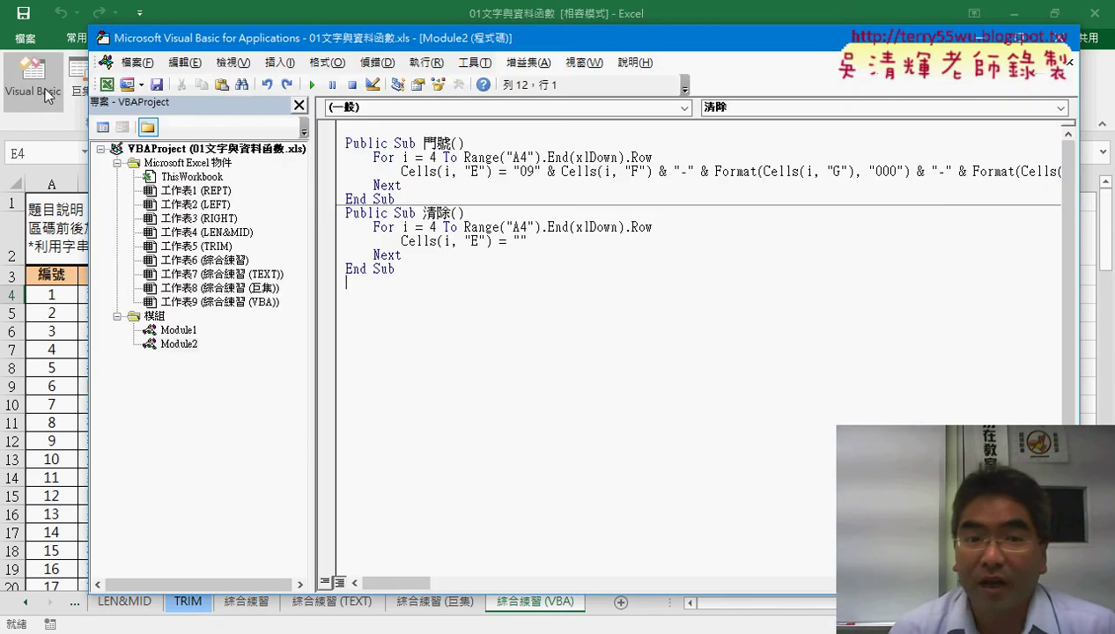
left_click(179, 343)
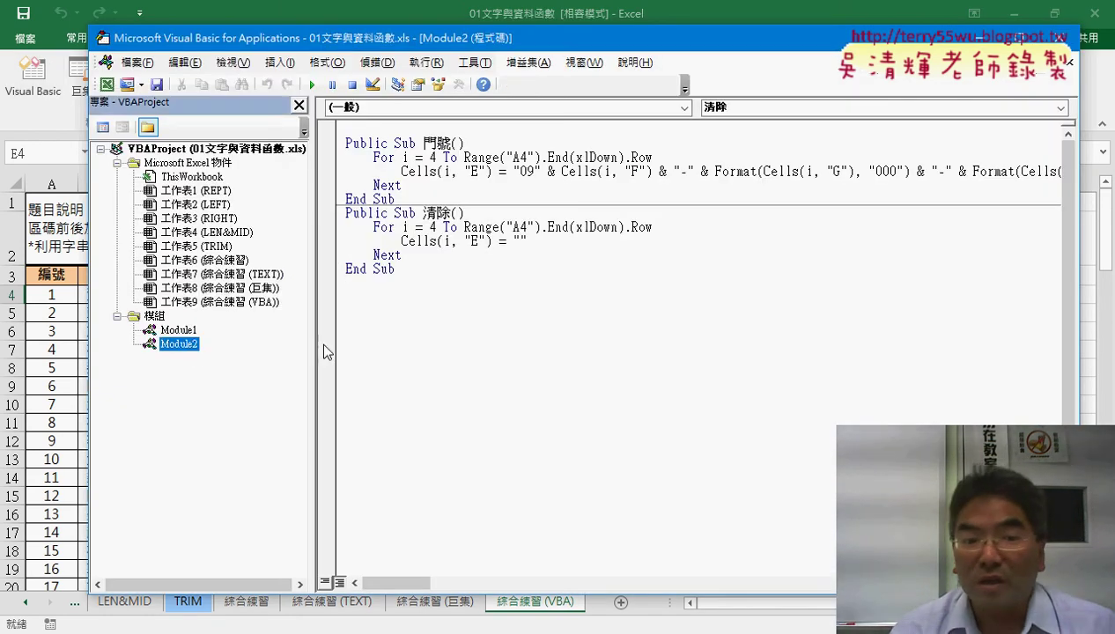
left_click(385, 324)
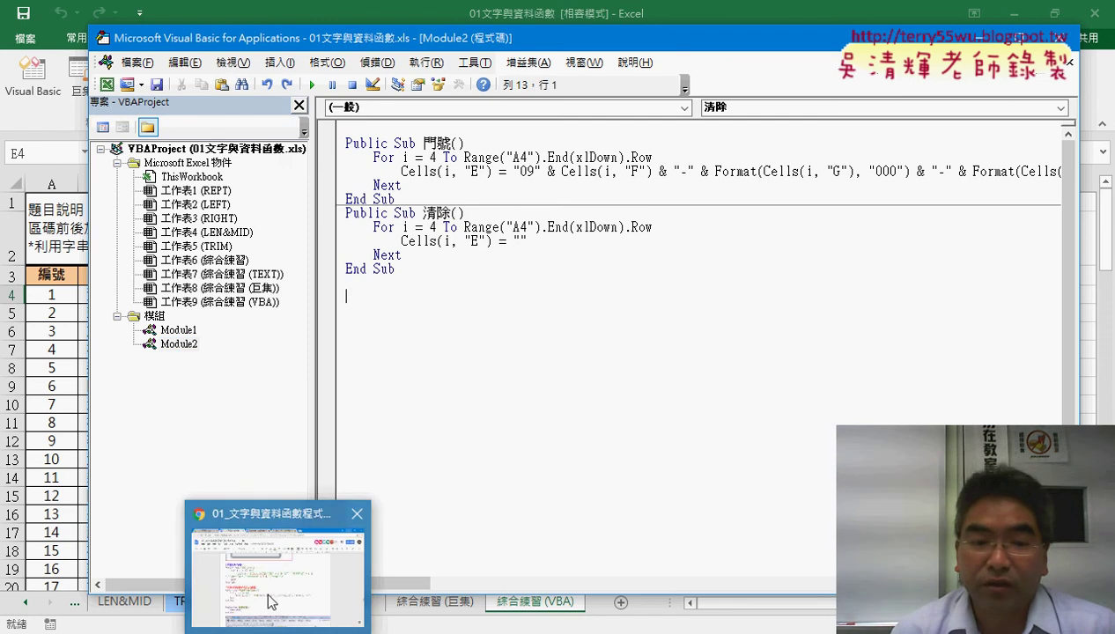
Copy the 手機 and 手機範圍 code from the Google Docs notes, then minimise Chrome
left_click(298, 504)
scroll(315, 446, "up", 2)
scroll(315, 446, "up", 2)
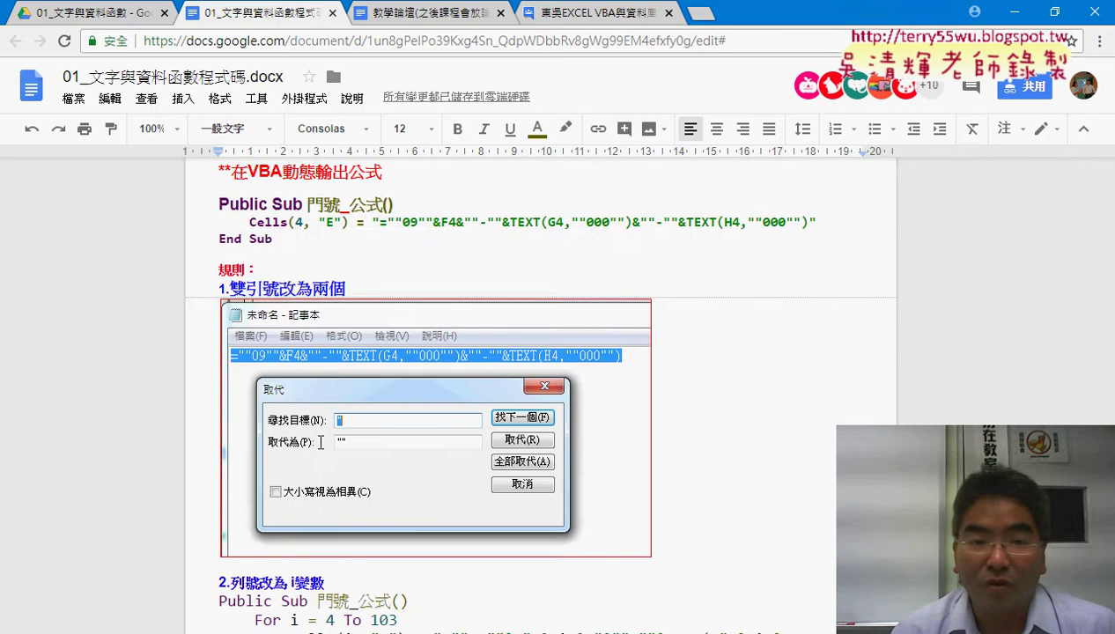
scroll(317, 441, "up", 5)
scroll(318, 438, "up", 2)
scroll(318, 439, "up", 3)
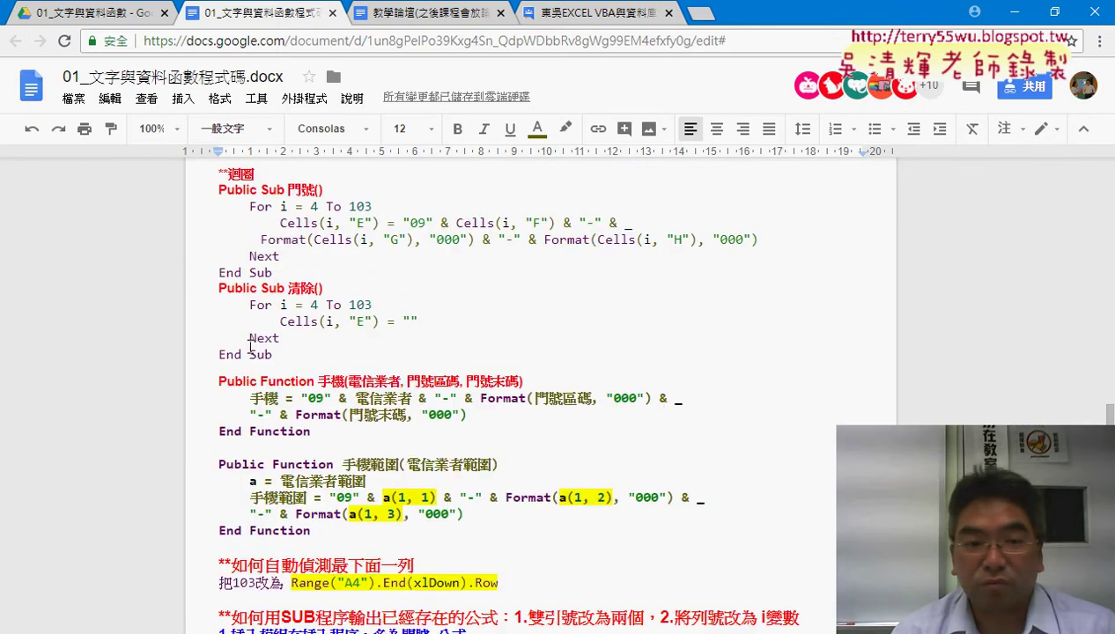
left_click_drag(218, 381, 325, 431)
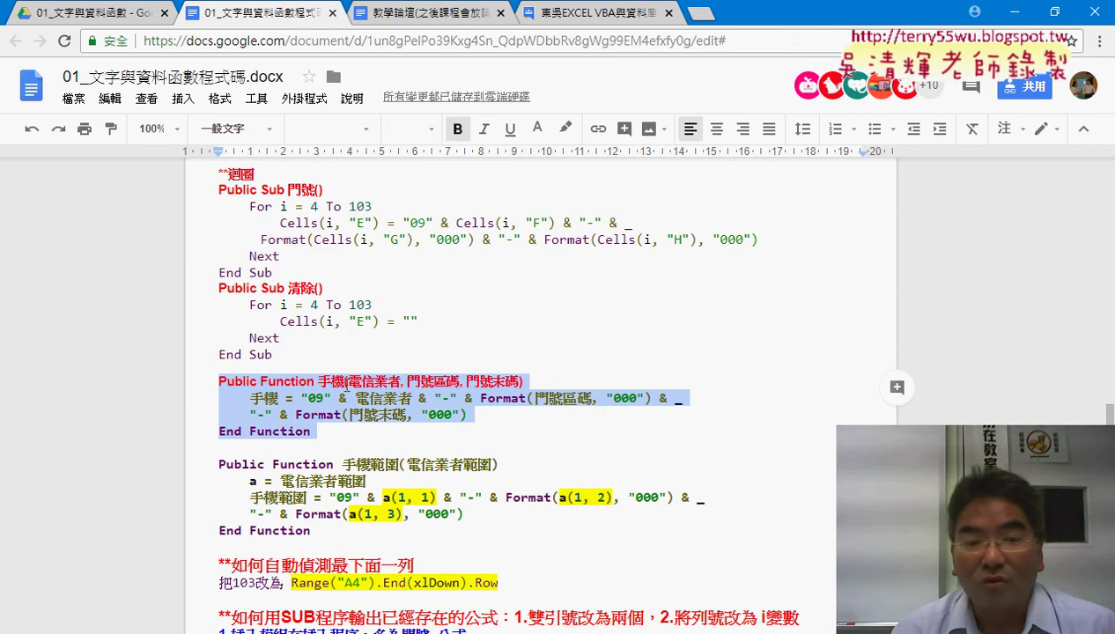
left_click_drag(325, 532, 204, 382)
key("ctrl+c")
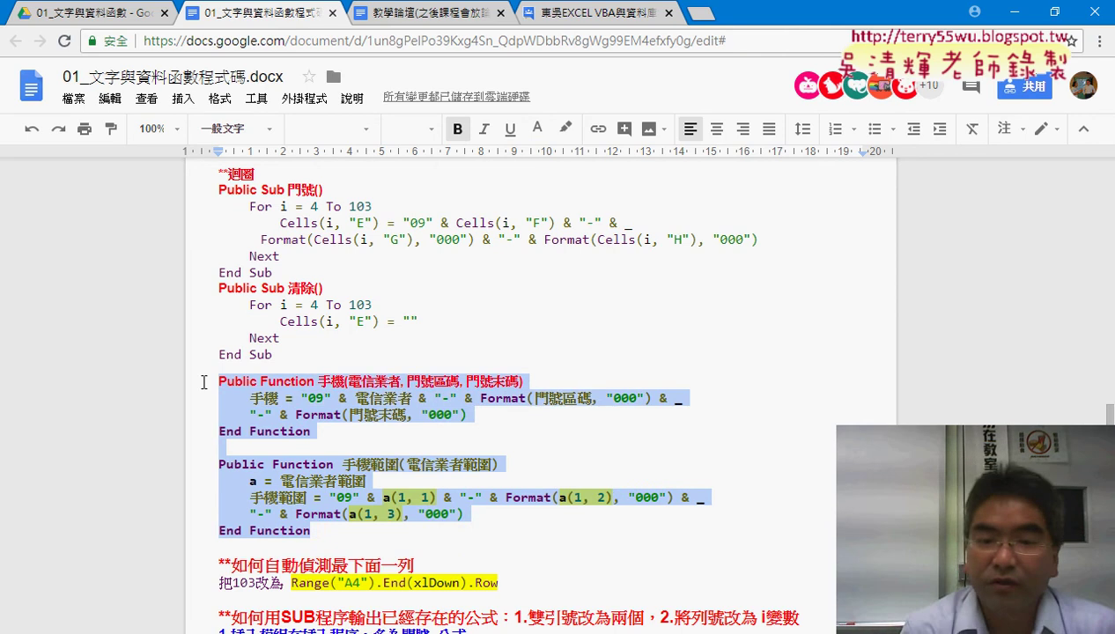
left_click(1015, 12)
Paste the 手機 and 手機範圍 functions below End Sub in Module2, then close the editor
key("ctrl+v")
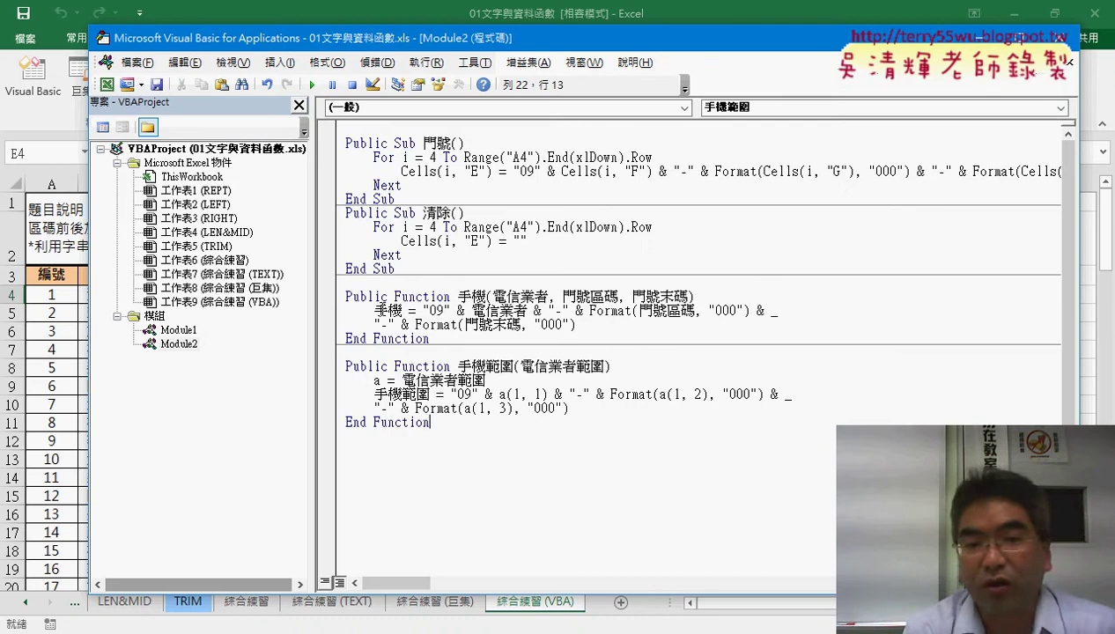
left_click(423, 298)
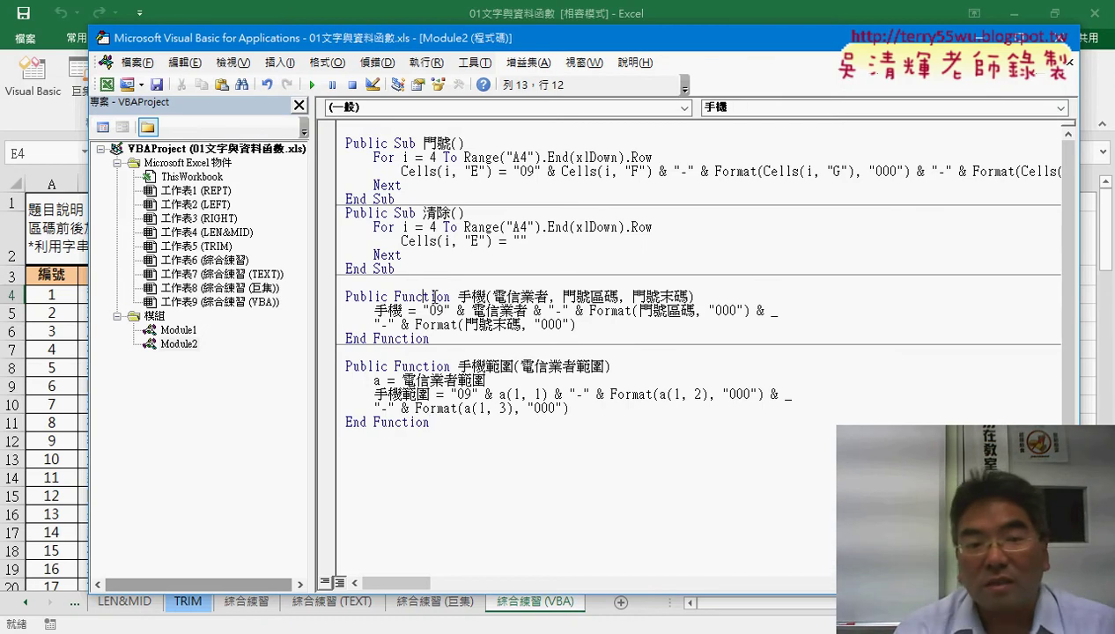
left_click_drag(451, 298, 394, 298)
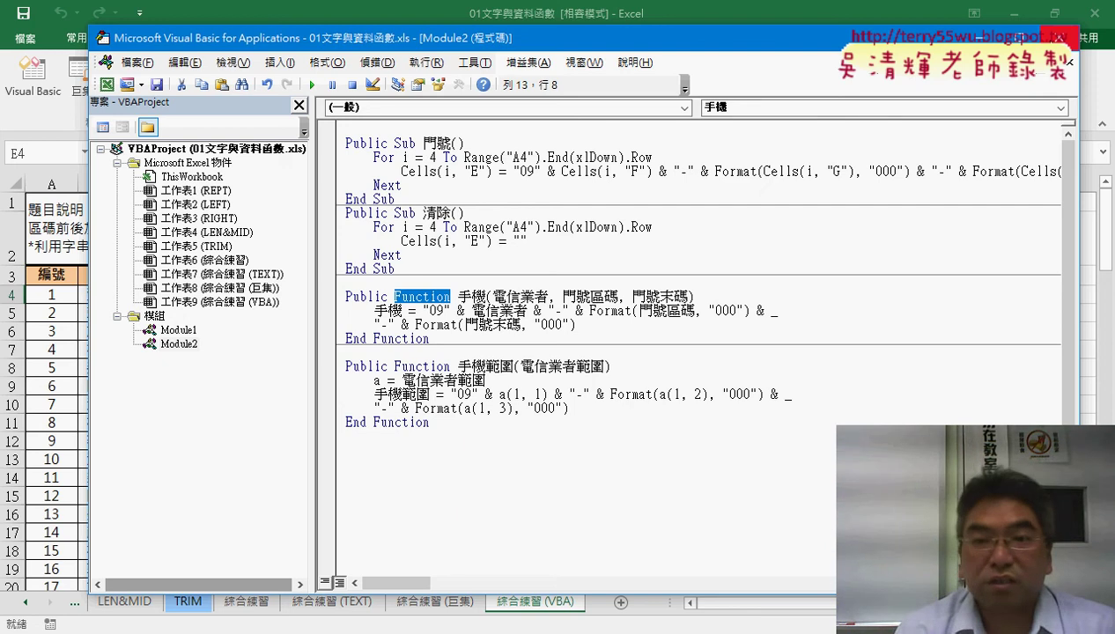
left_click(1055, 38)
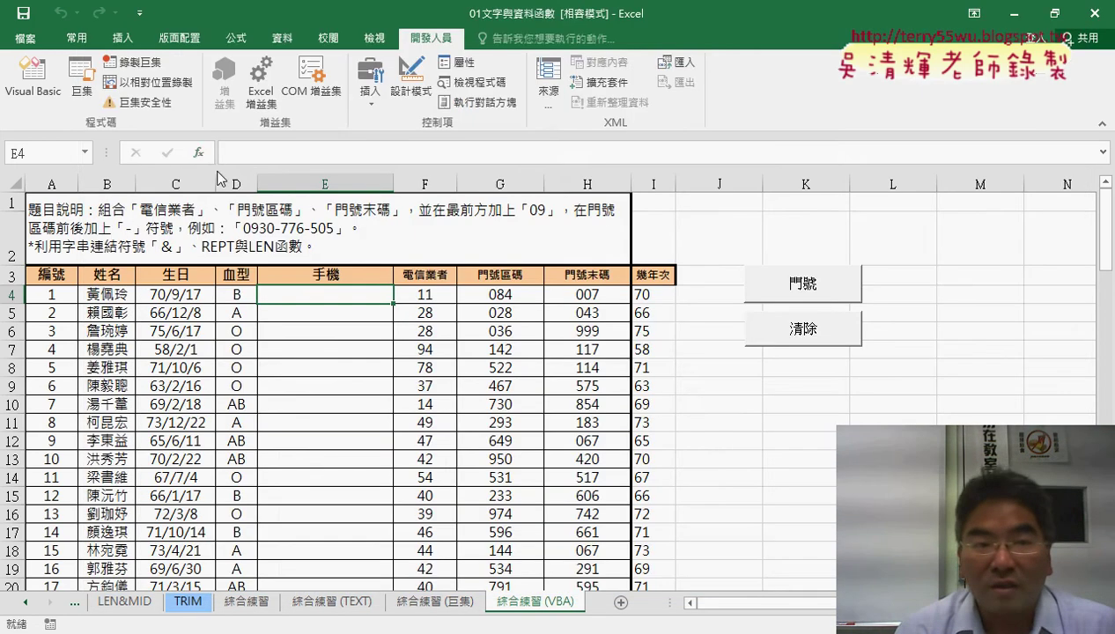
Insert the 手機 function into E4 from the 使用者定義 category
left_click(199, 153)
left_click(521, 221)
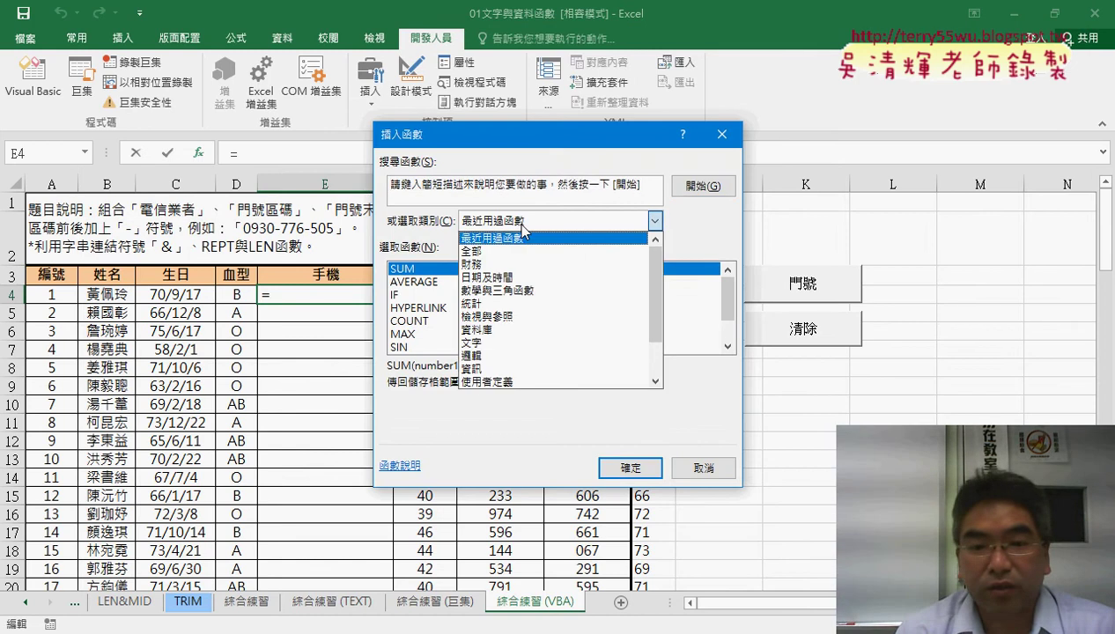
left_click(493, 383)
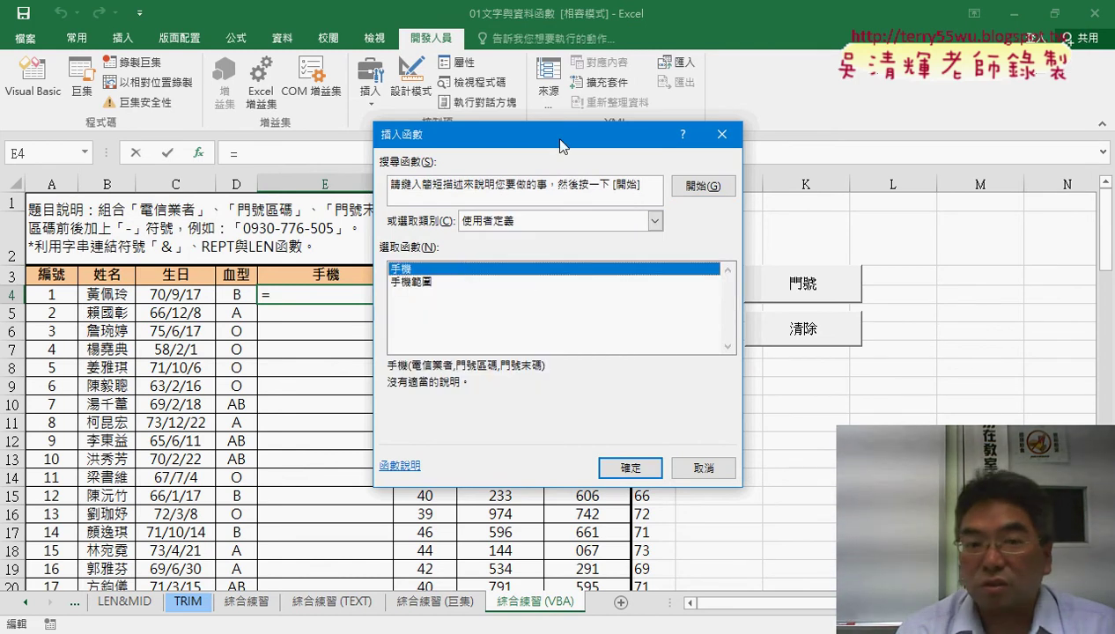
left_click_drag(560, 147, 646, 145)
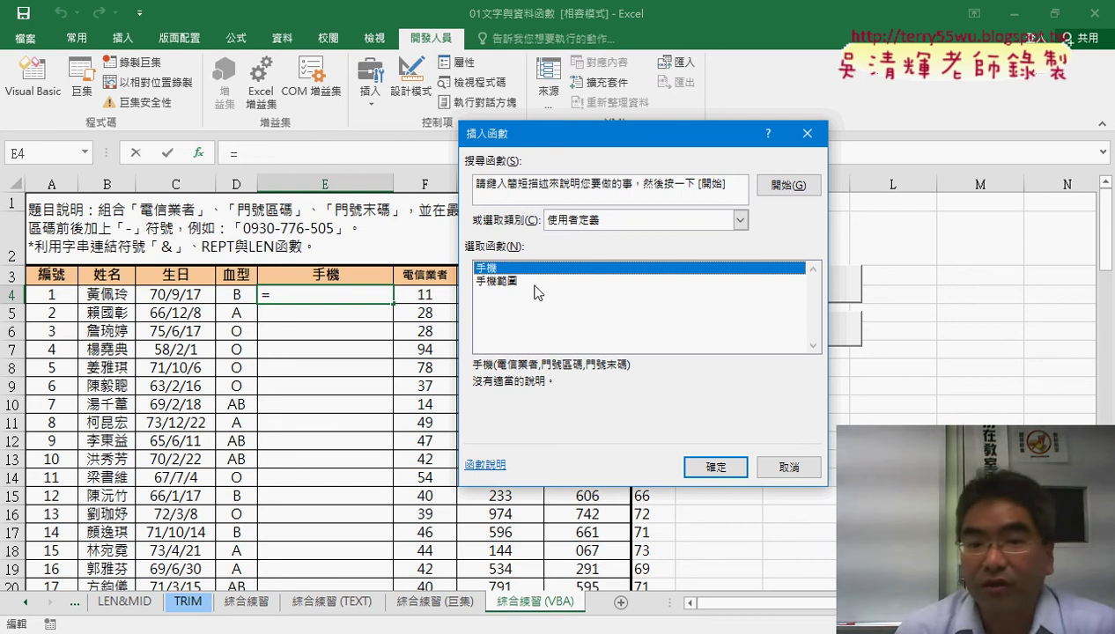
left_click(704, 468)
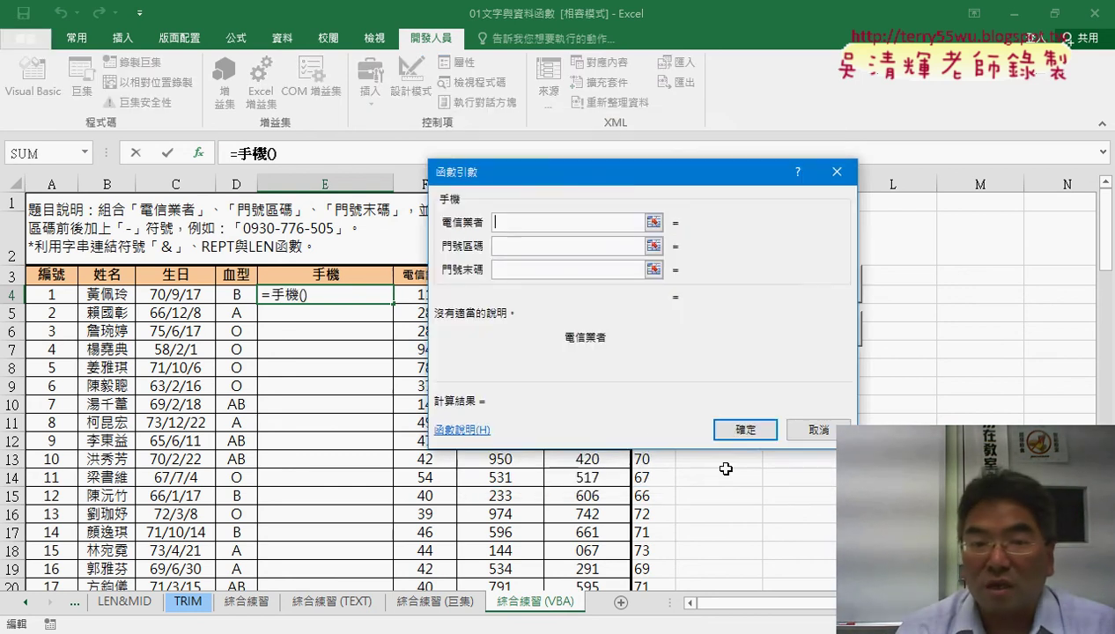
left_click_drag(614, 180, 819, 185)
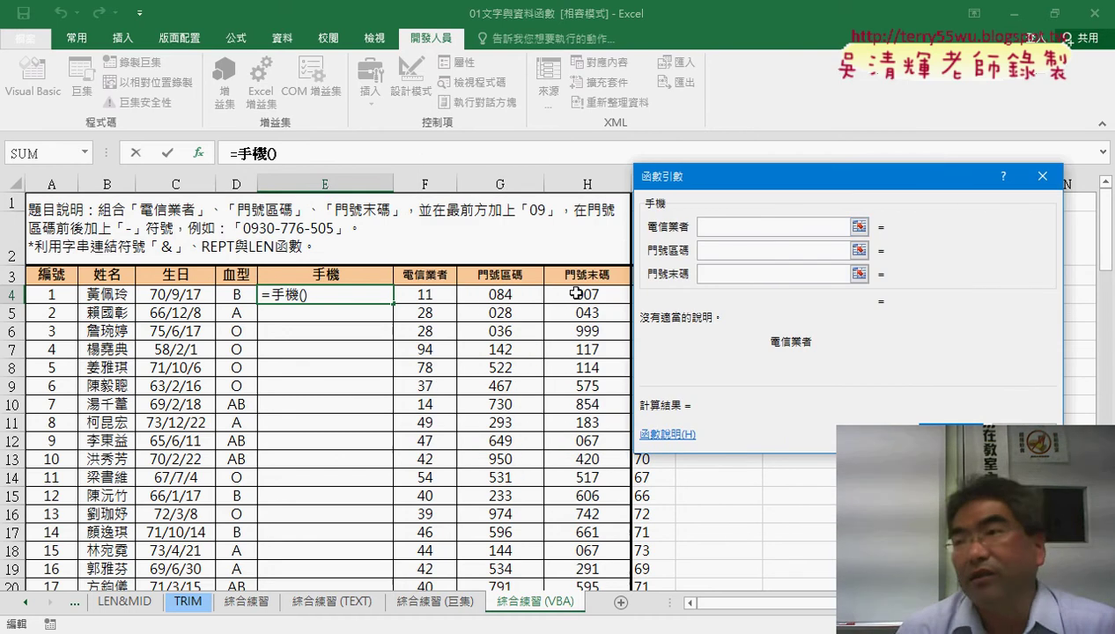
left_click(436, 291)
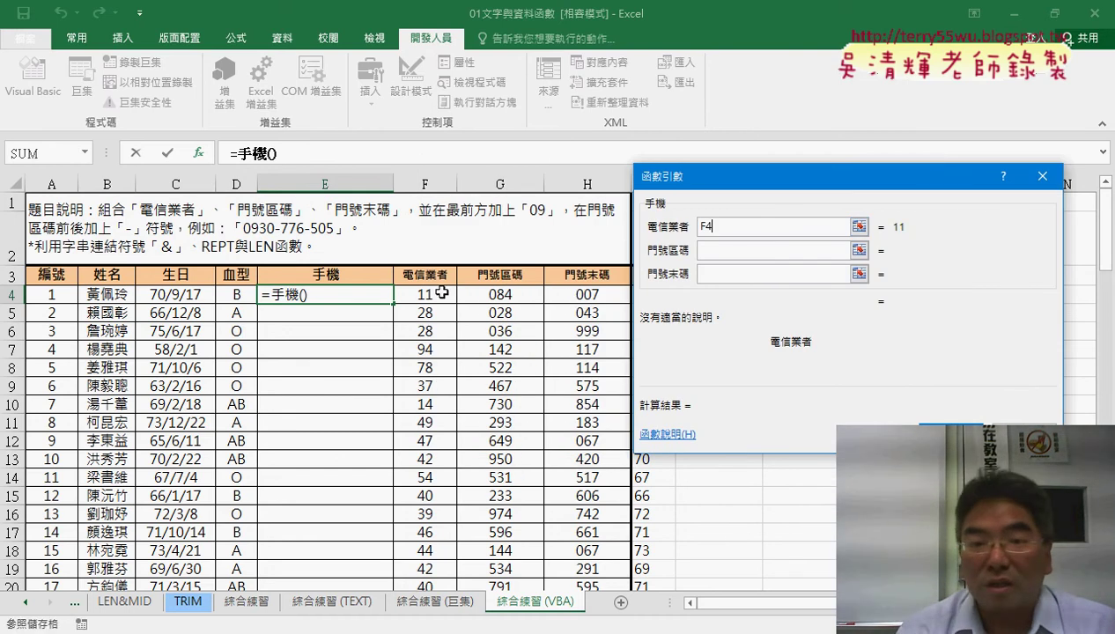
left_click(711, 250)
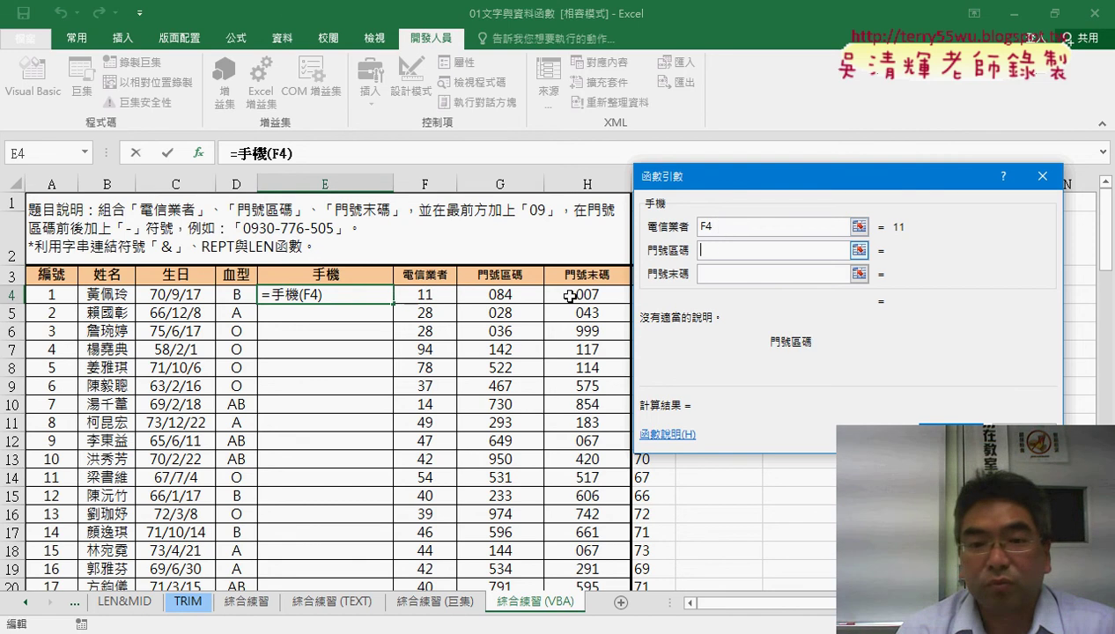
left_click(527, 298)
key("Tab")
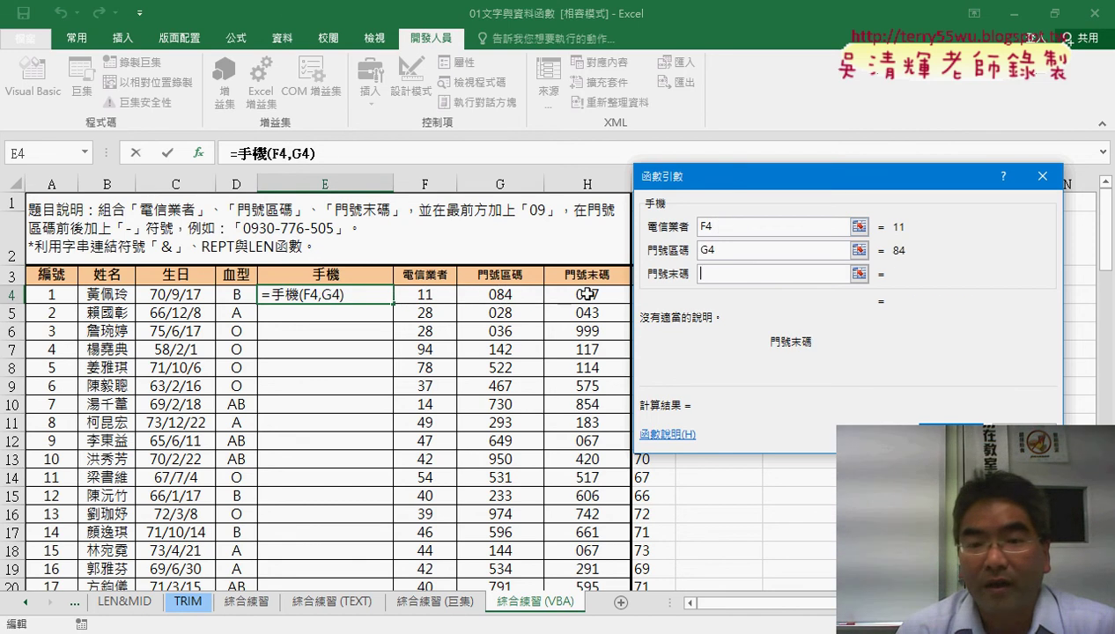
left_click(583, 291)
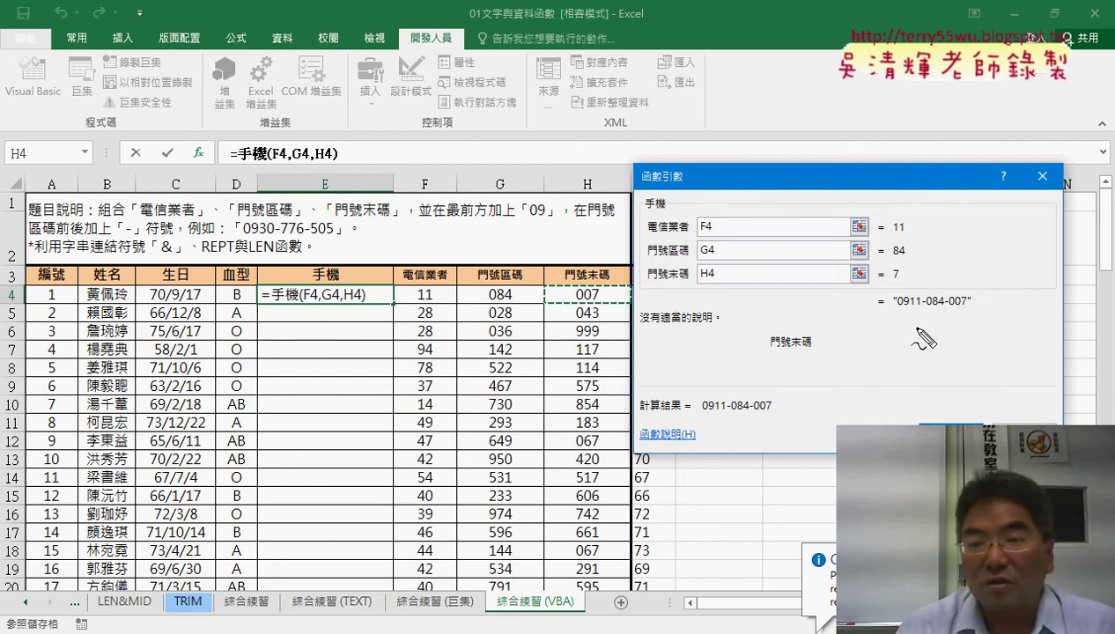
mouse_move(968, 302)
left_mouse_down()
mouse_move(942, 313)
mouse_move(368, 269)
left_mouse_up()
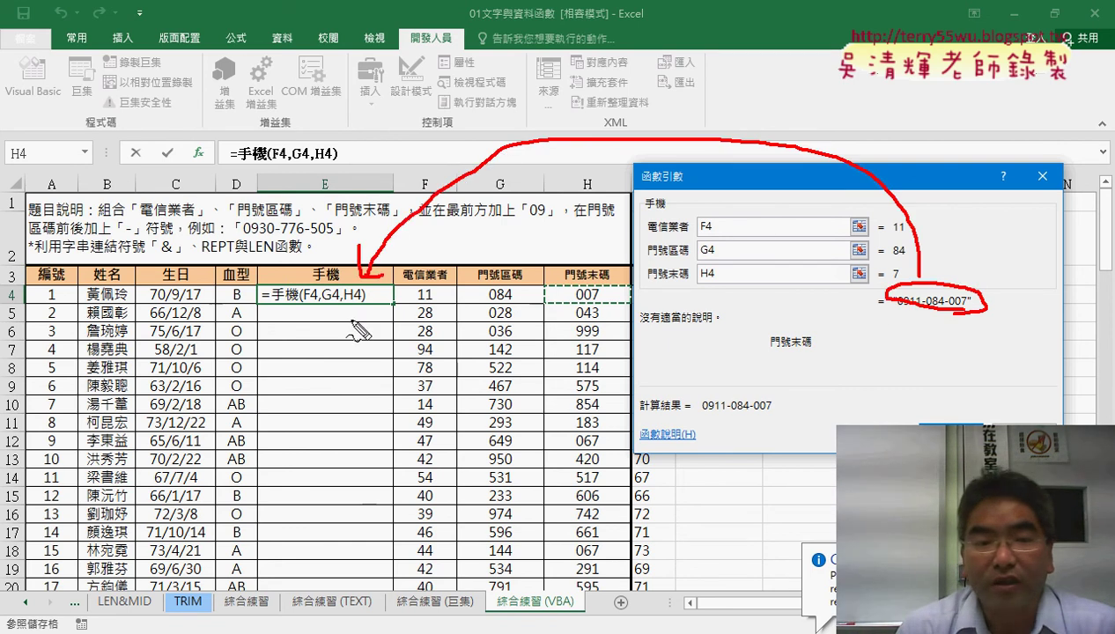
left_click_drag(334, 310, 321, 316)
key("Escape")
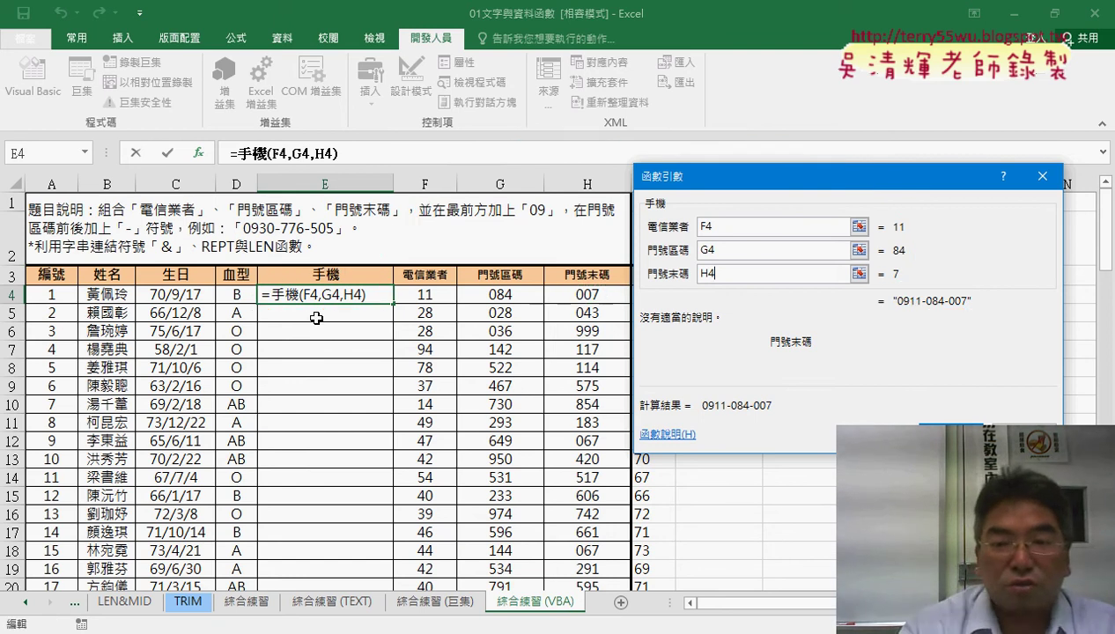
left_click(949, 435)
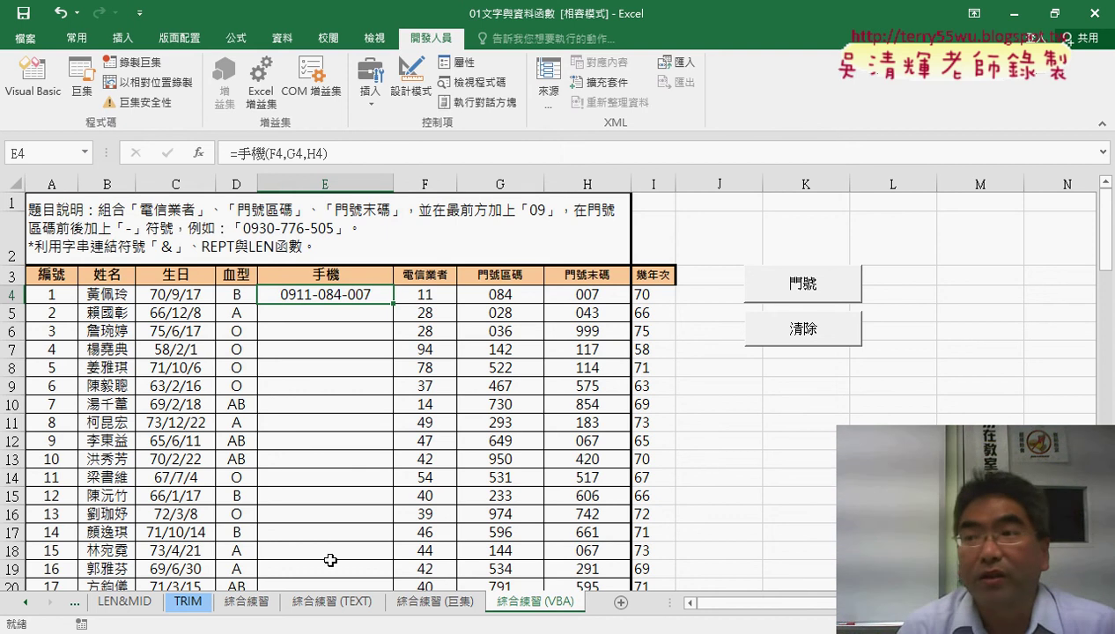
Fill the phone formula down column E, clear it, and restart the 手機 function in E4
double_click(394, 304)
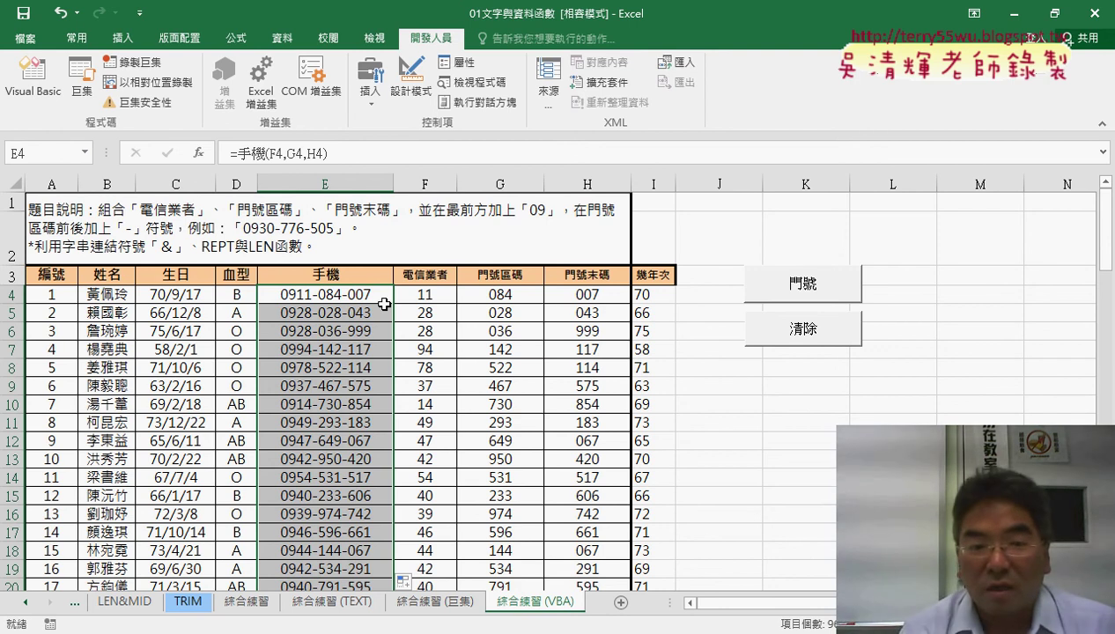
key("Delete")
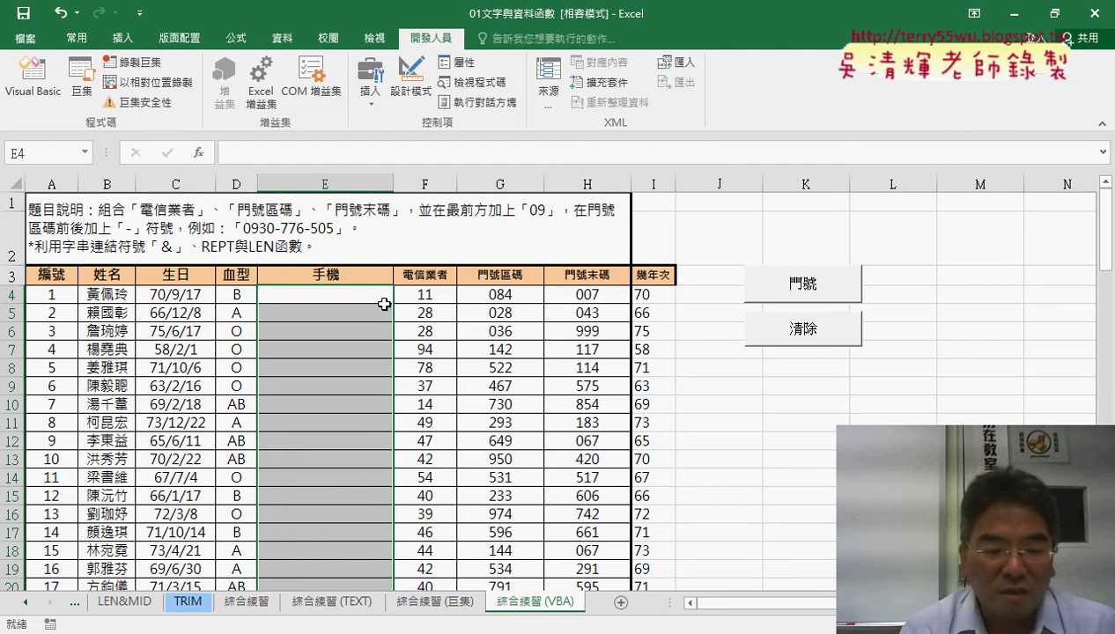
left_click(380, 298)
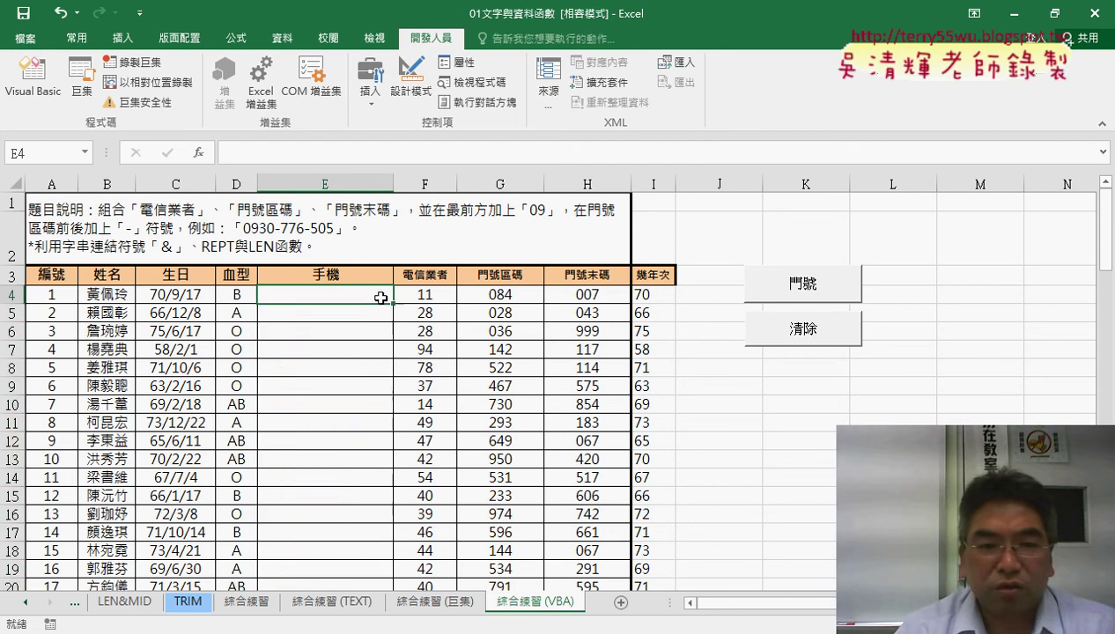
left_click(198, 153)
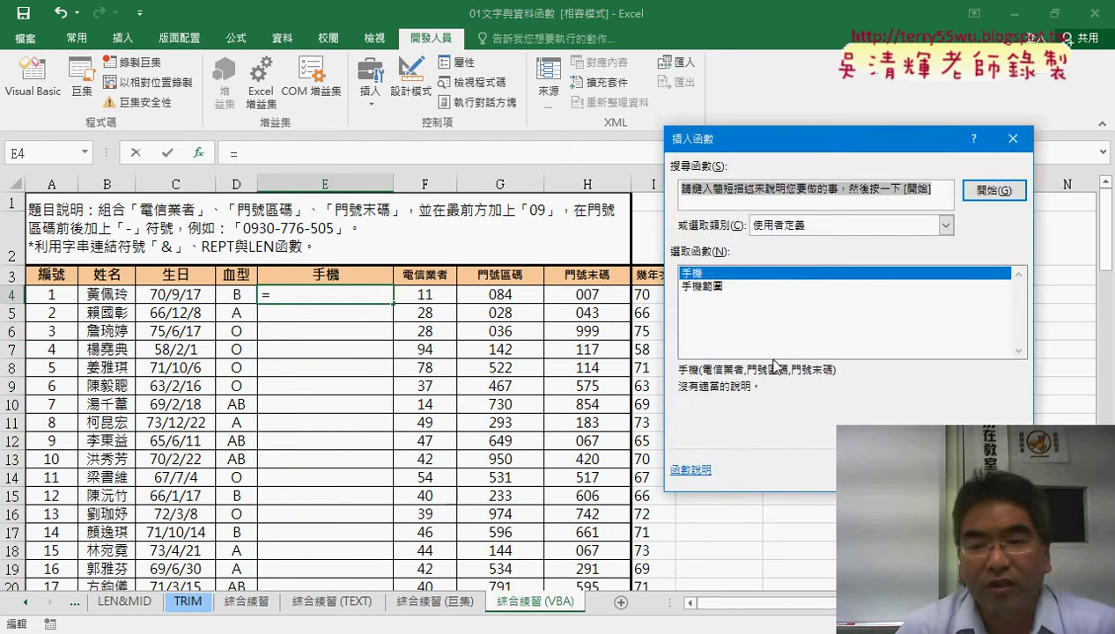
key("Return")
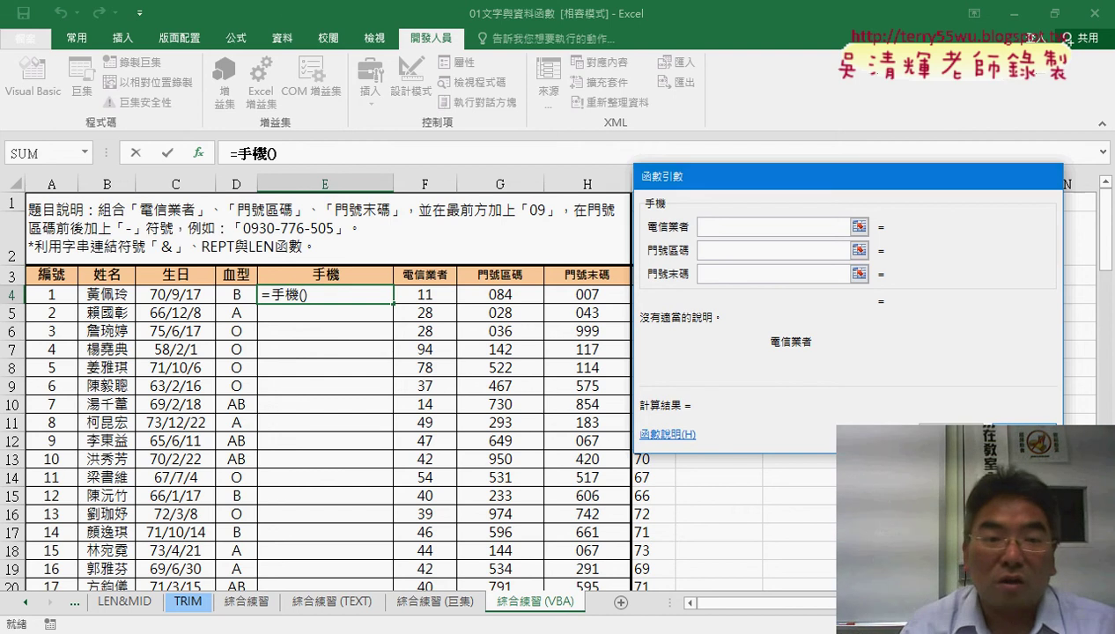
Cancel the 手機 entry and insert the 手機範圍 function into E4 instead
key("Escape")
left_click(199, 154)
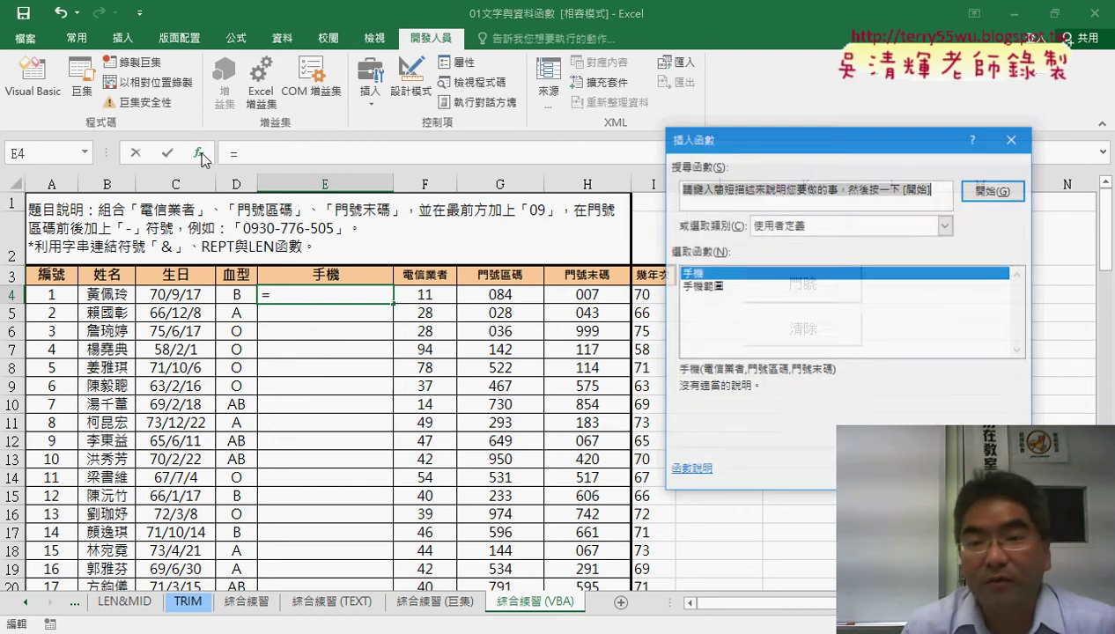
left_click(702, 287)
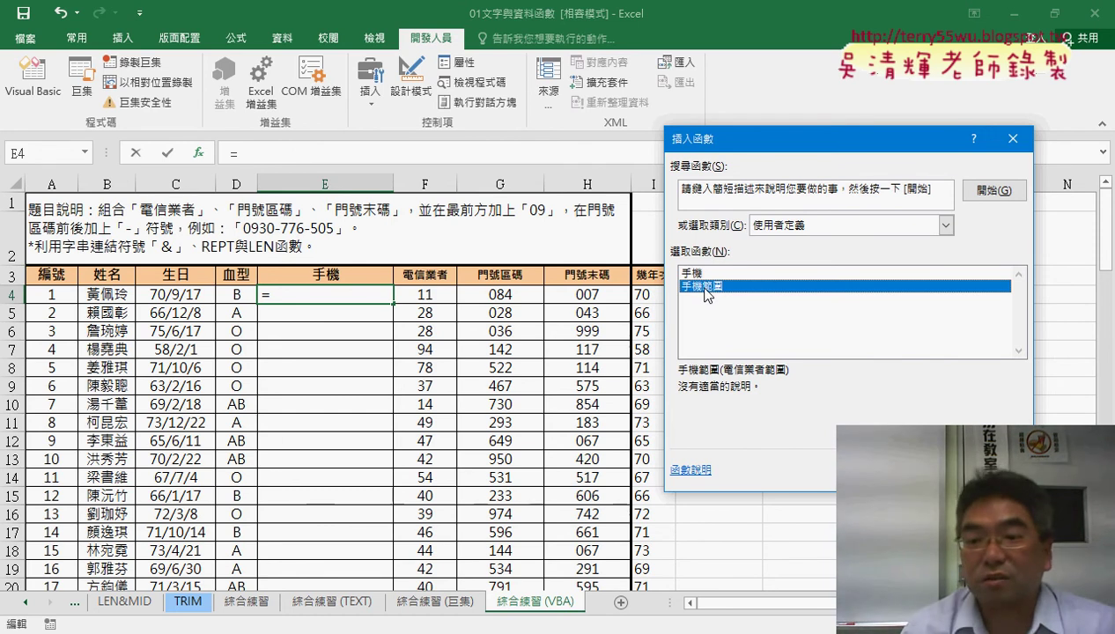
double_click(704, 286)
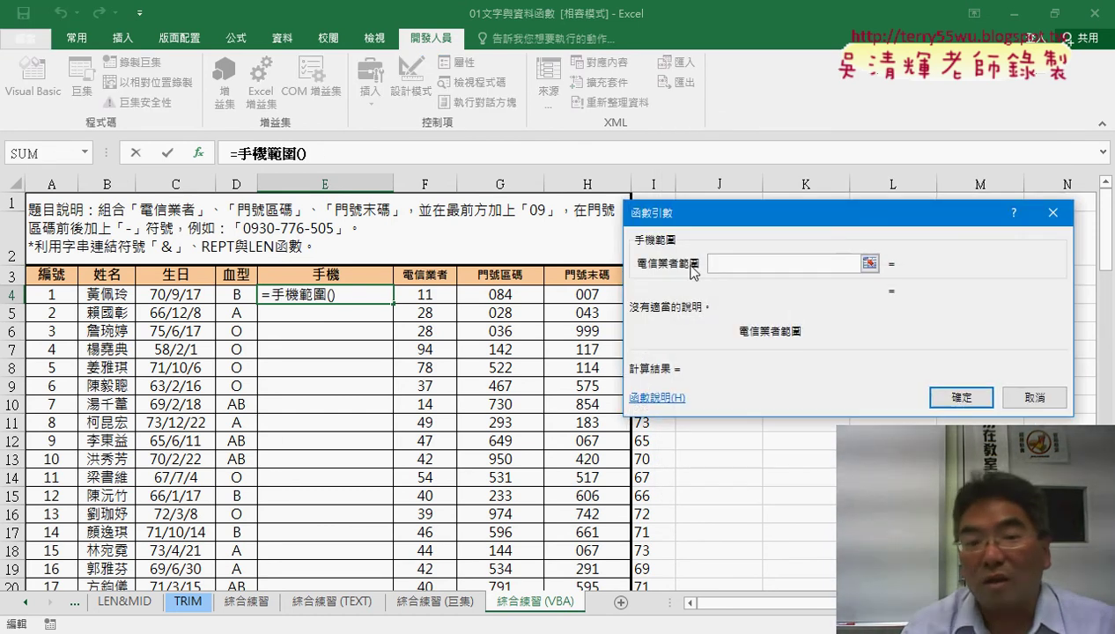
Enter =手機範圍(F4:H4) in E4, fill it down column E, then run the 清除 macro
left_click_drag(432, 277, 540, 290)
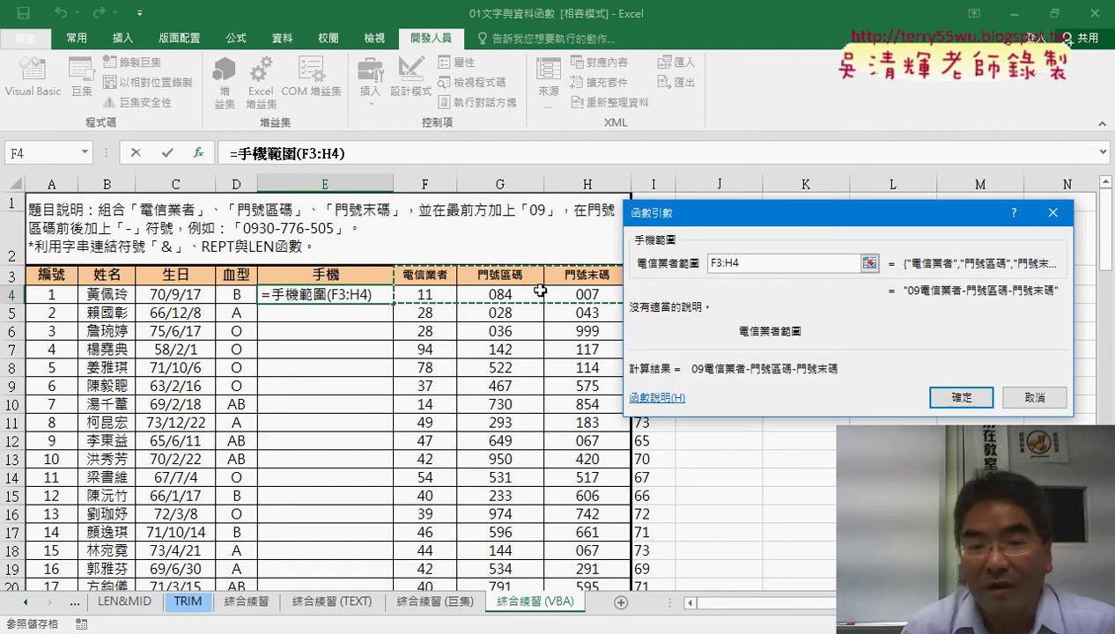
left_click_drag(423, 294, 583, 295)
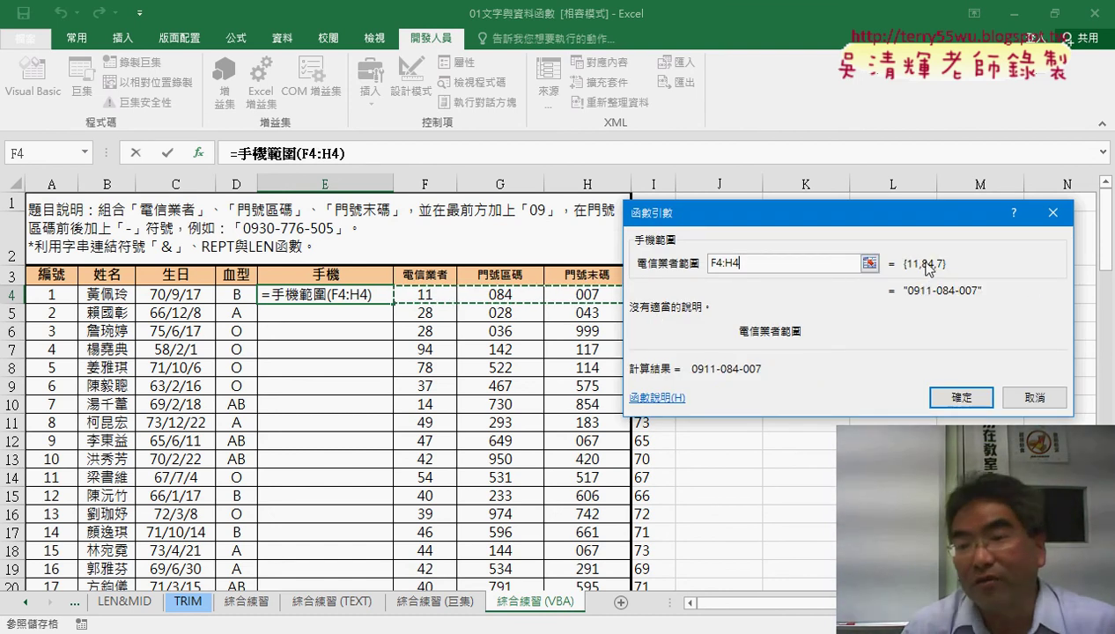
left_click(971, 398)
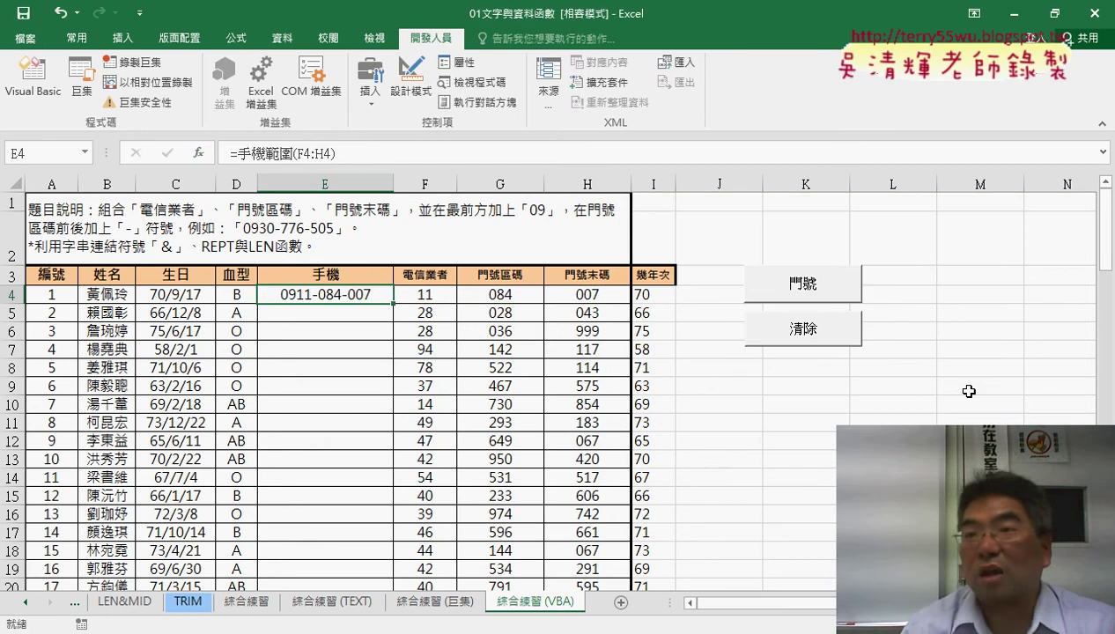
double_click(394, 303)
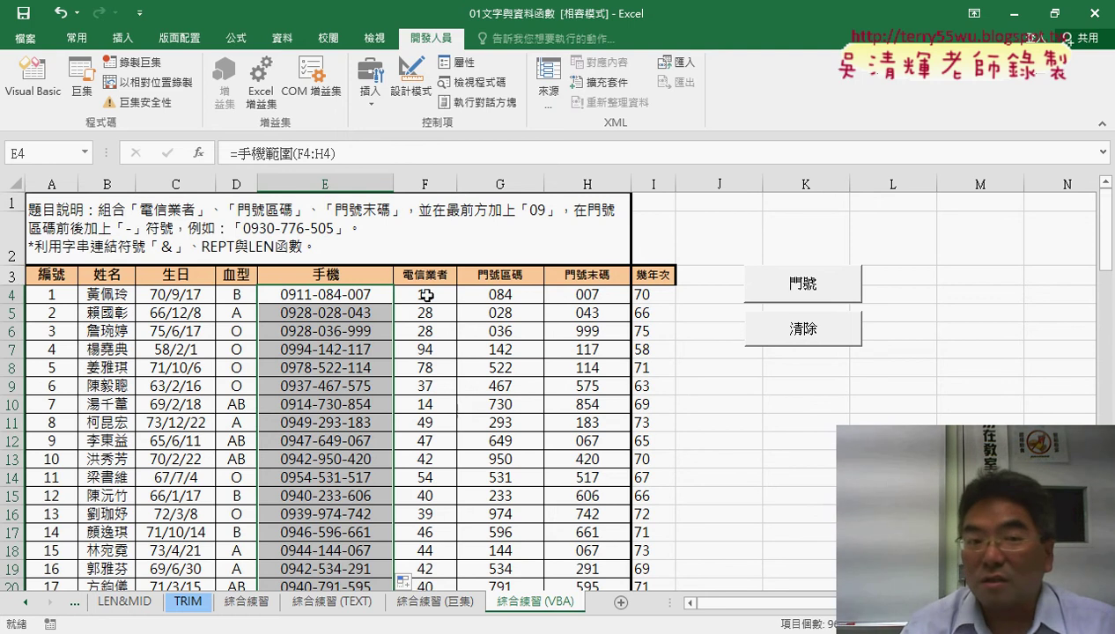
left_click(313, 292)
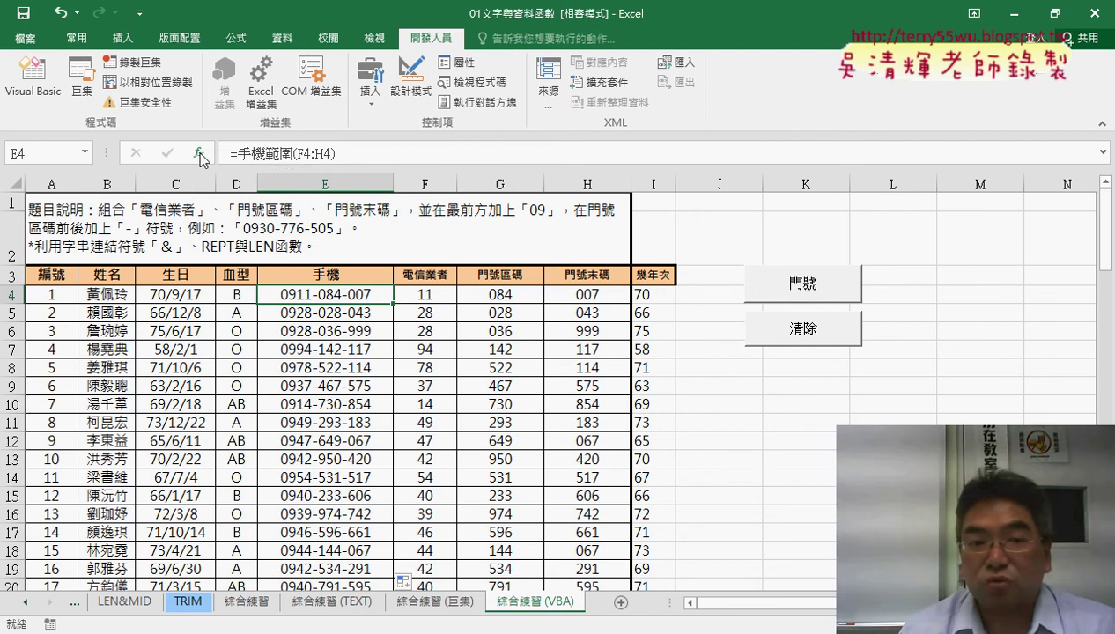
left_click(779, 333)
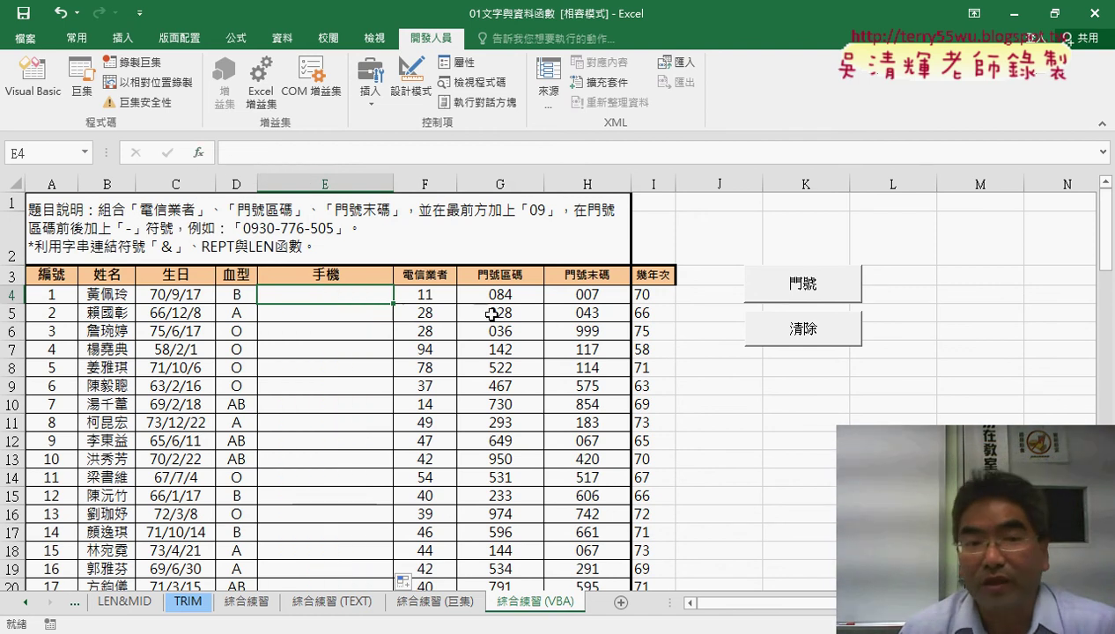
left_click(201, 154)
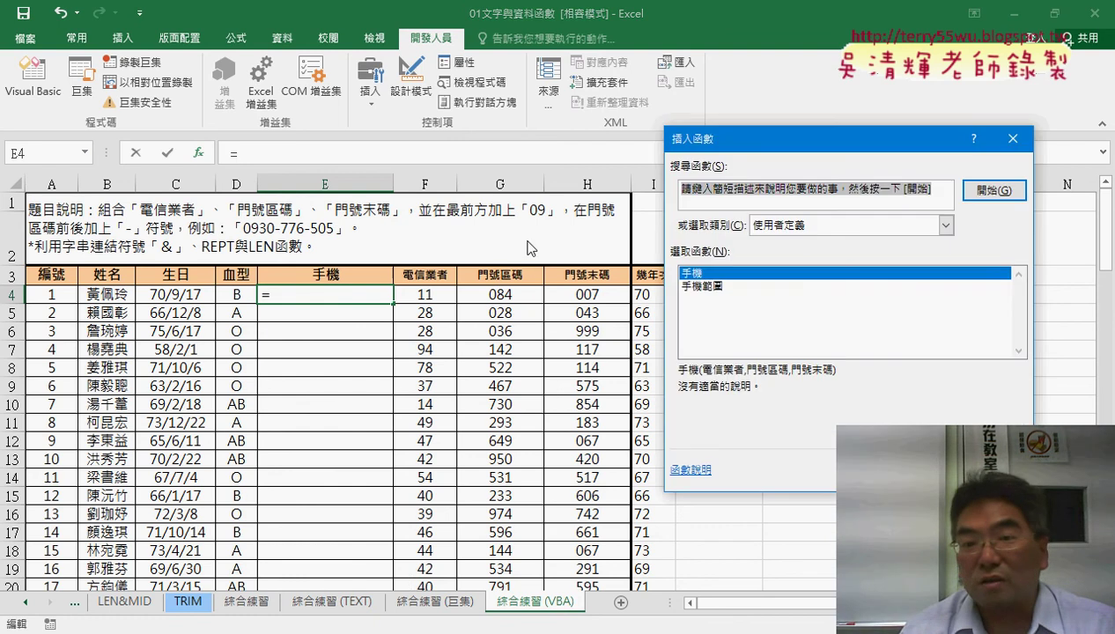
left_click(803, 225)
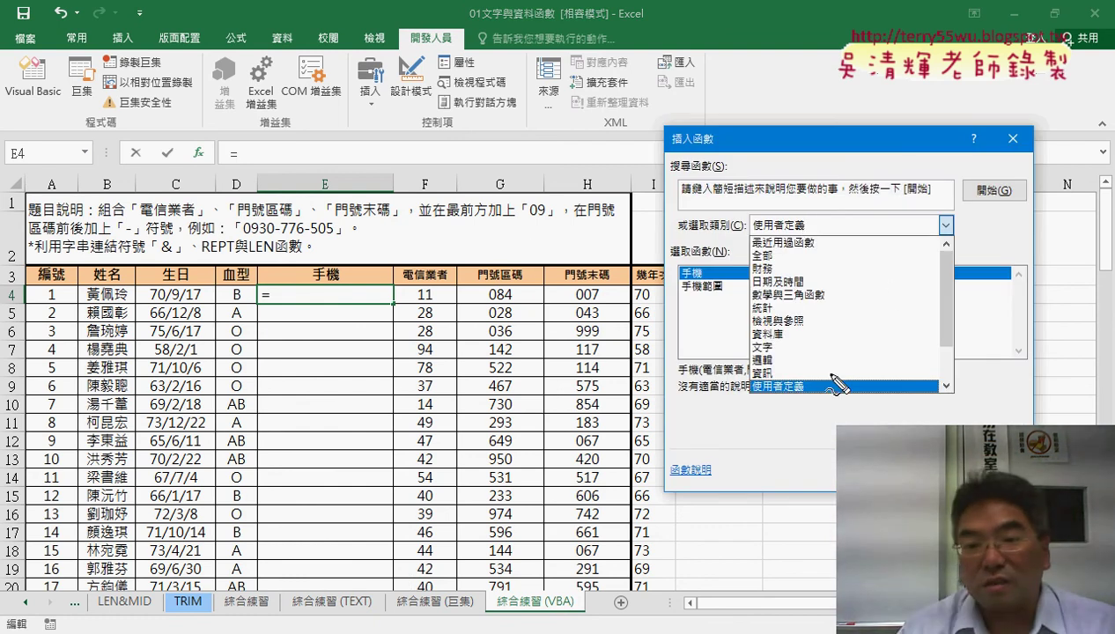
left_click_drag(832, 380, 823, 372)
mouse_move(889, 331)
left_mouse_down()
mouse_move(837, 360)
mouse_move(853, 364)
left_mouse_up()
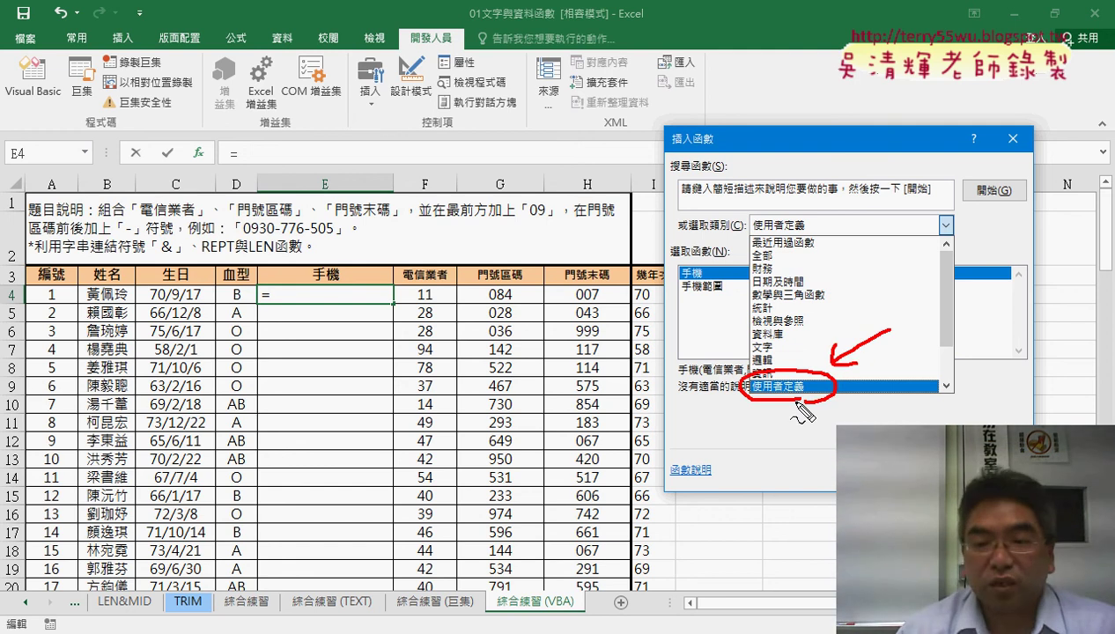
left_click(797, 408)
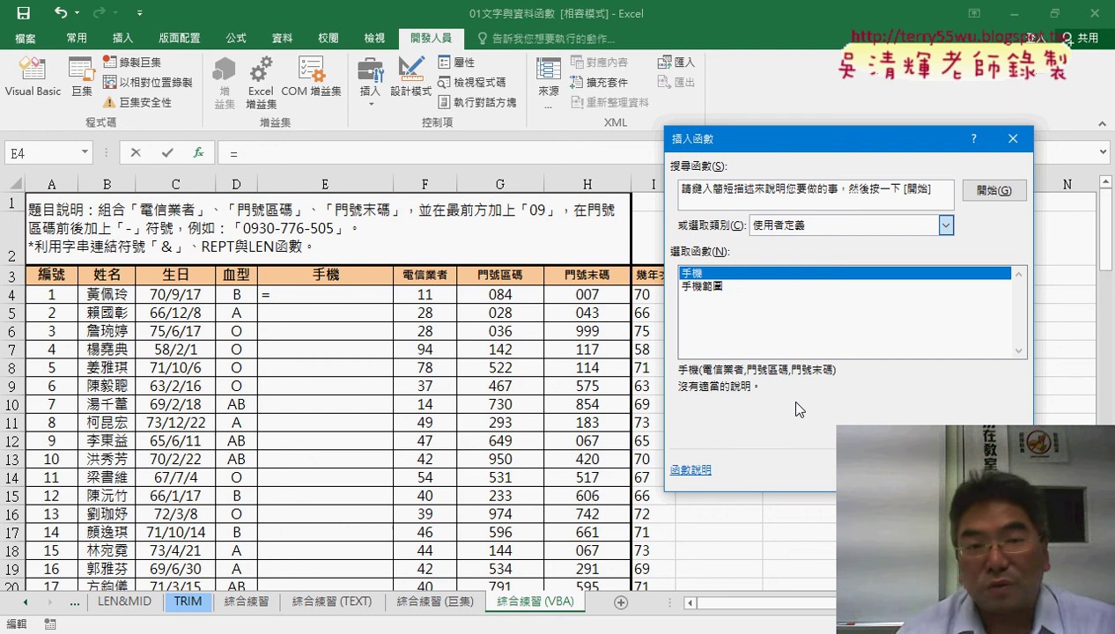
left_click(984, 469)
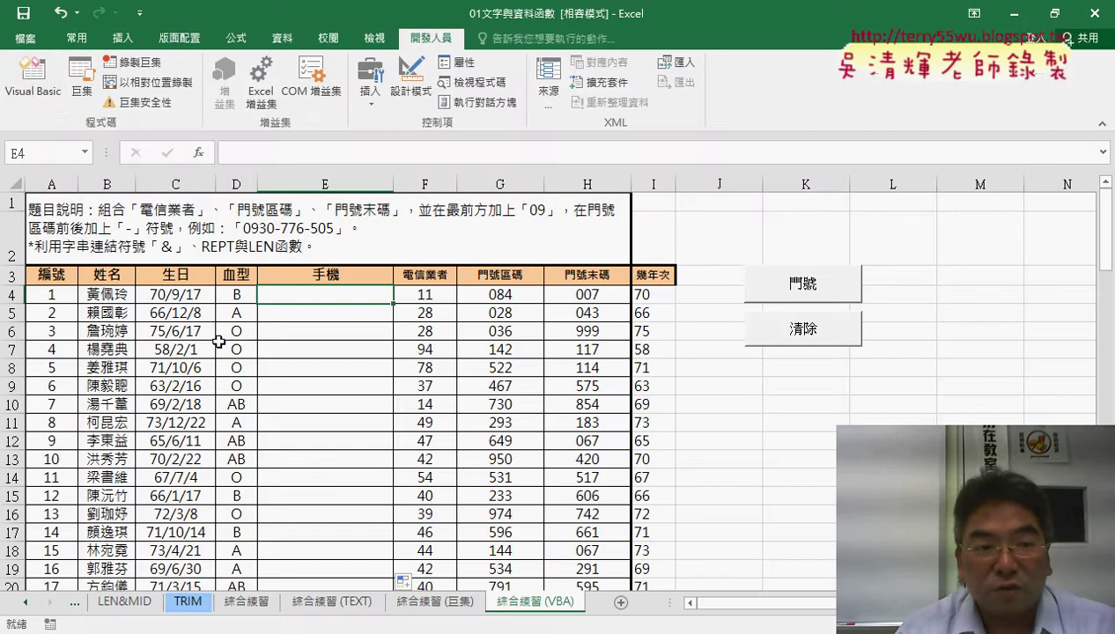
Select and delete both Function blocks in Module2, then close the VBA editor
left_click(37, 93)
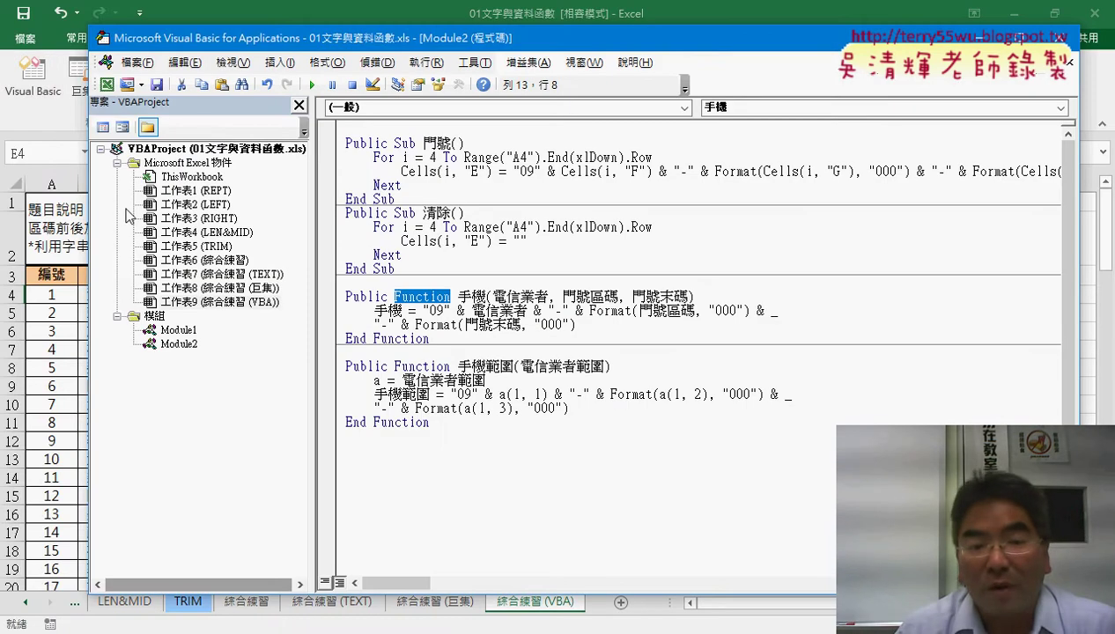
left_click_drag(460, 440, 347, 293)
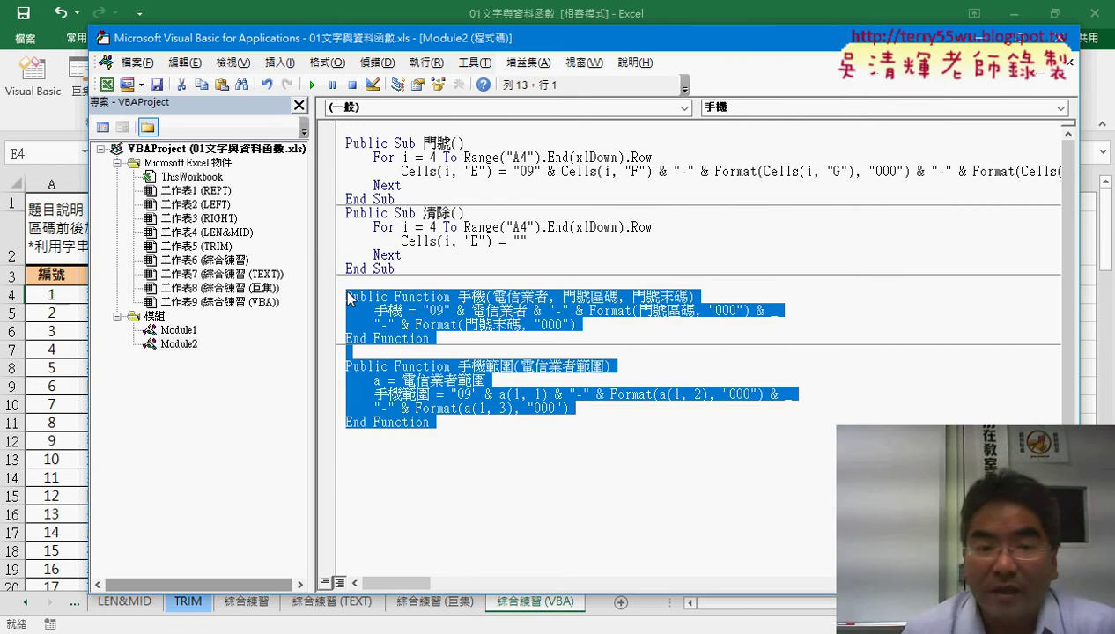
key("Delete")
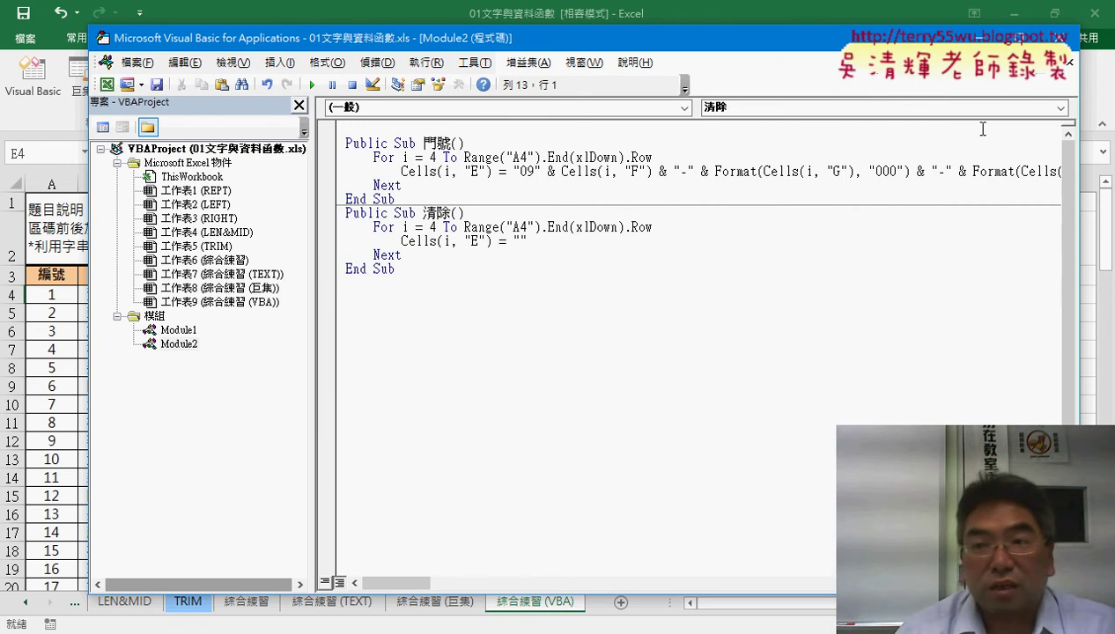
left_click(1057, 38)
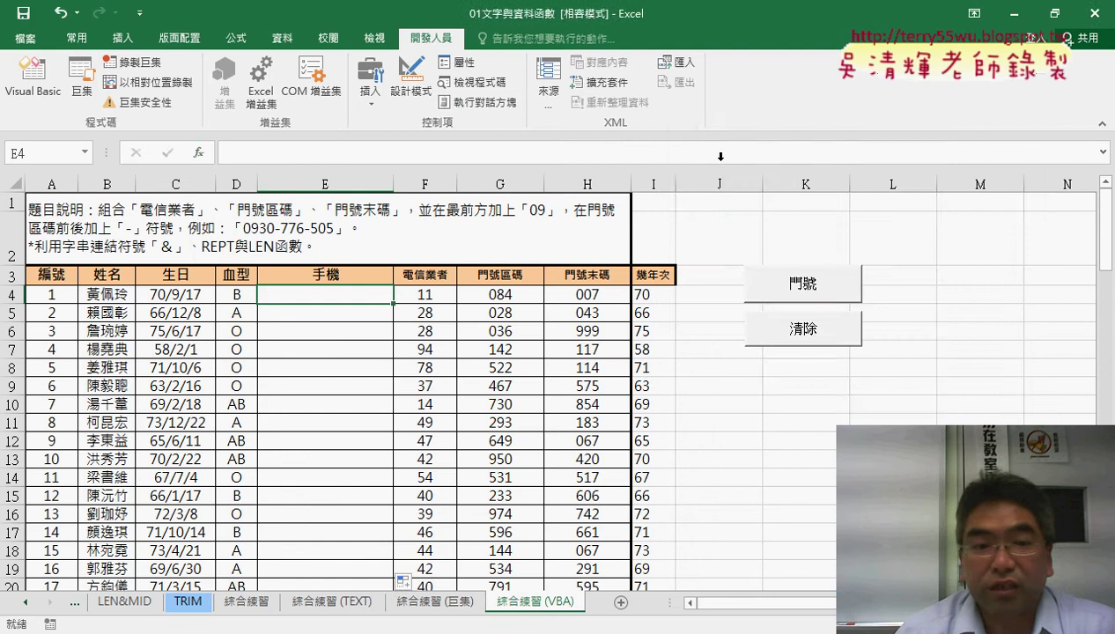
left_click(199, 154)
left_click(945, 225)
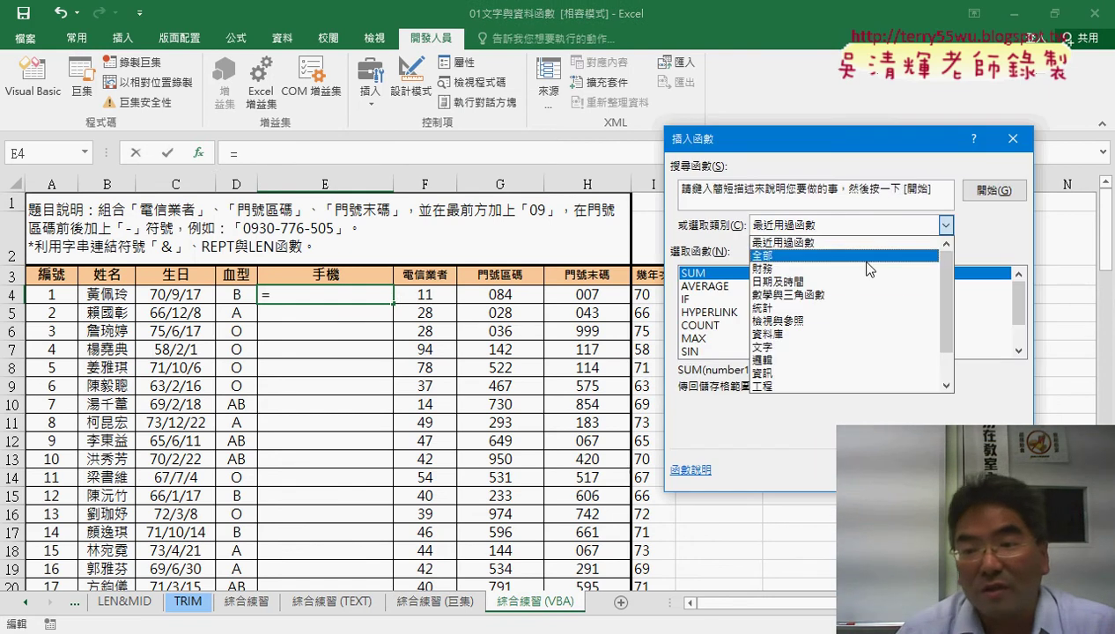
scroll(946, 332, "down", 1)
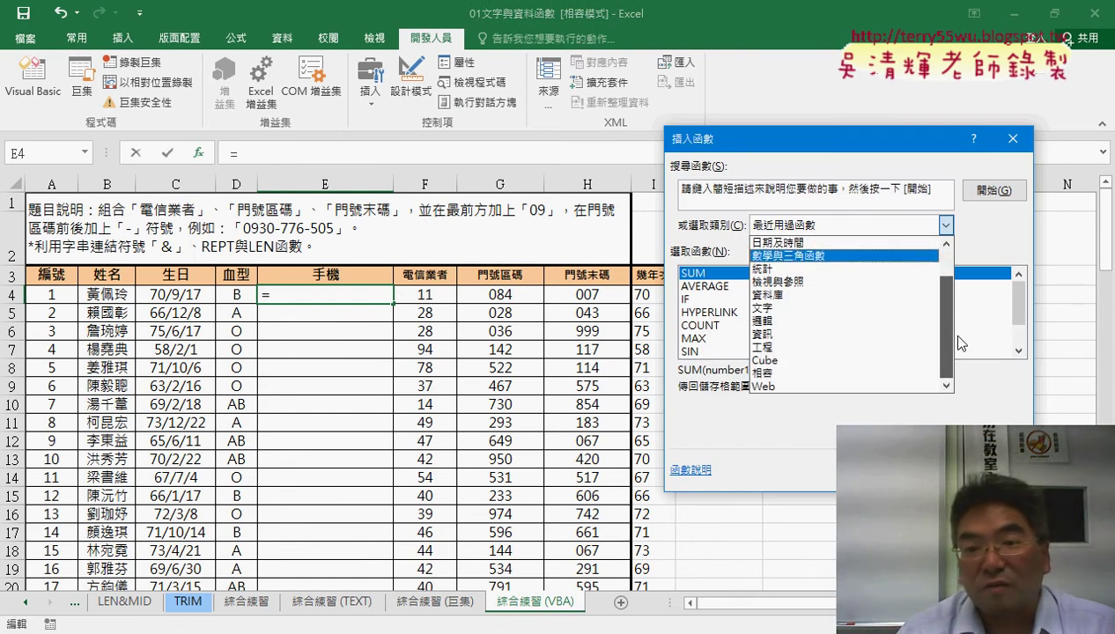
scroll(946, 332, "up", 1)
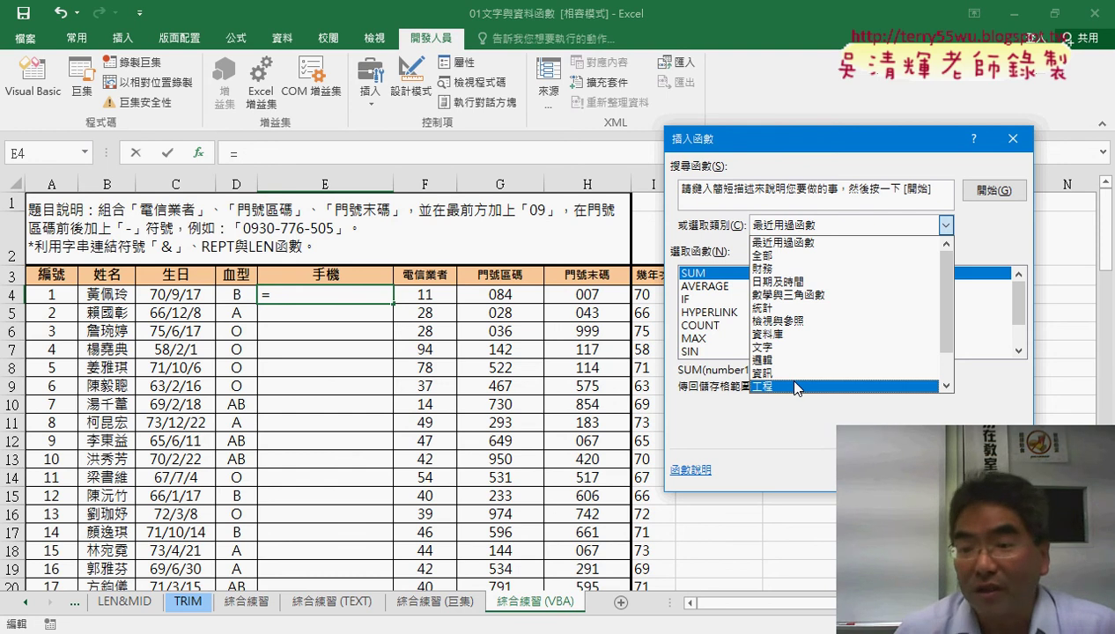
key("Escape")
key("Escape")
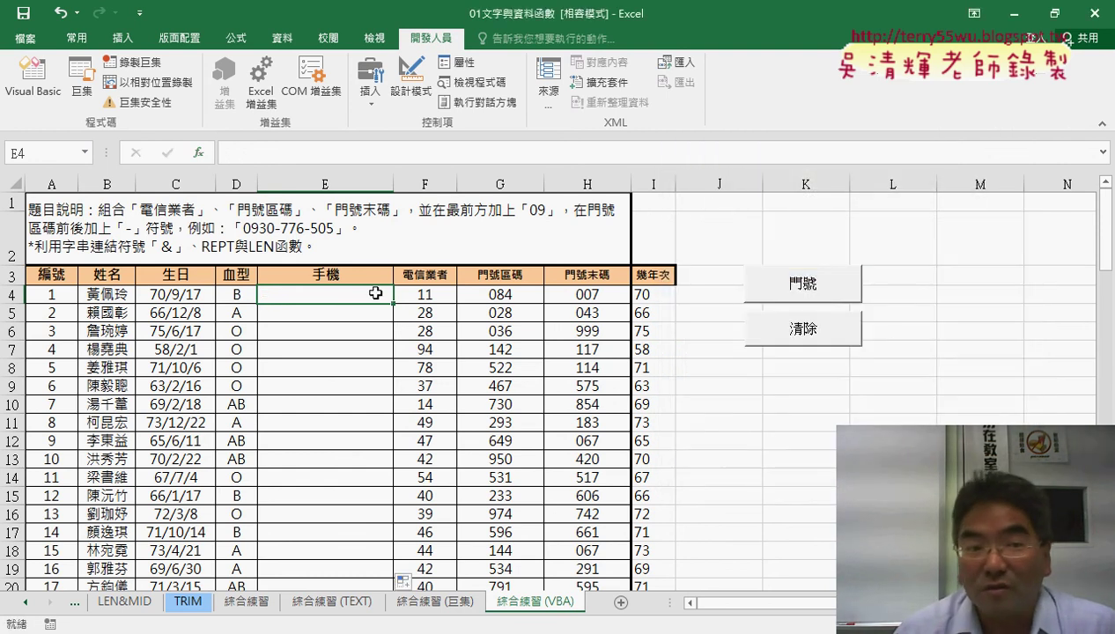
Reopen the VBA editor, view and close the 綜合練習 (VBA) sheet module, and browse the modules
left_click(32, 80)
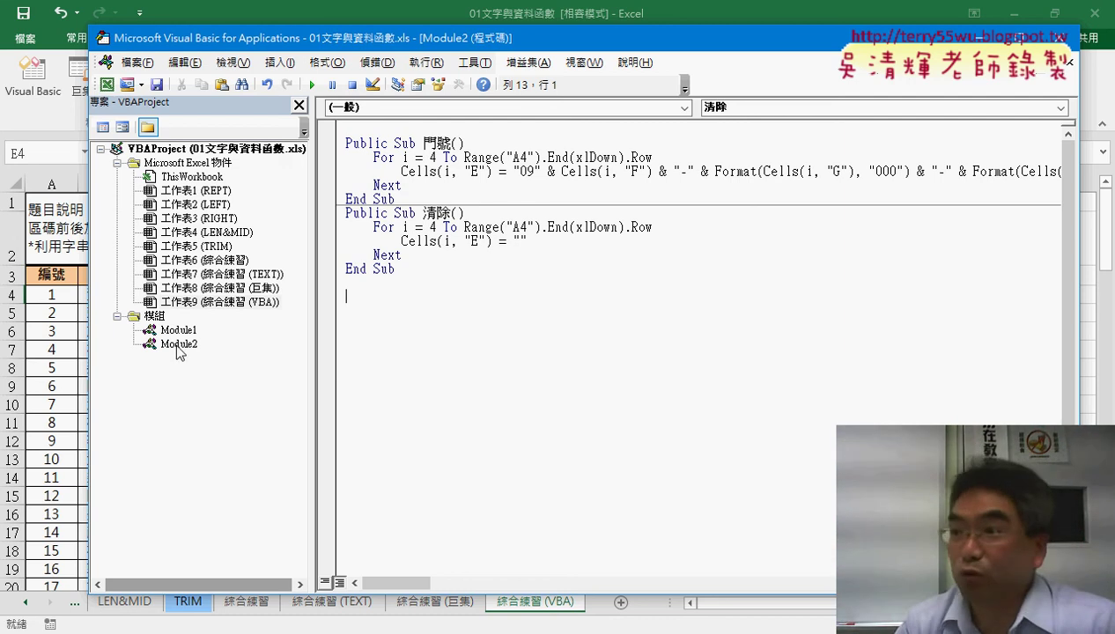
left_click(176, 345)
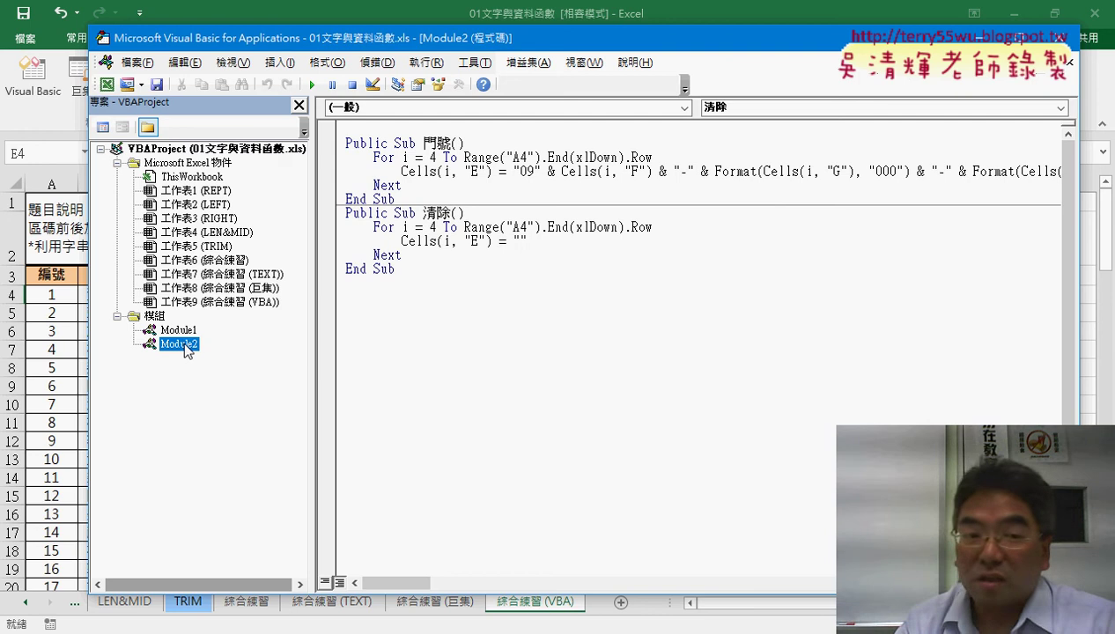
double_click(209, 302)
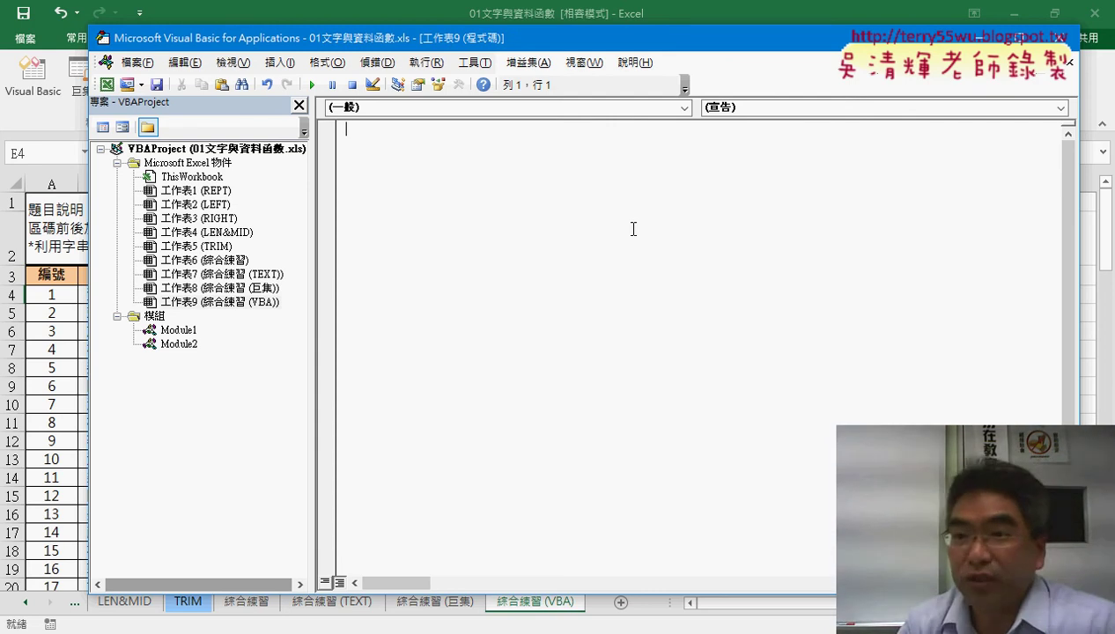
left_click(1069, 65)
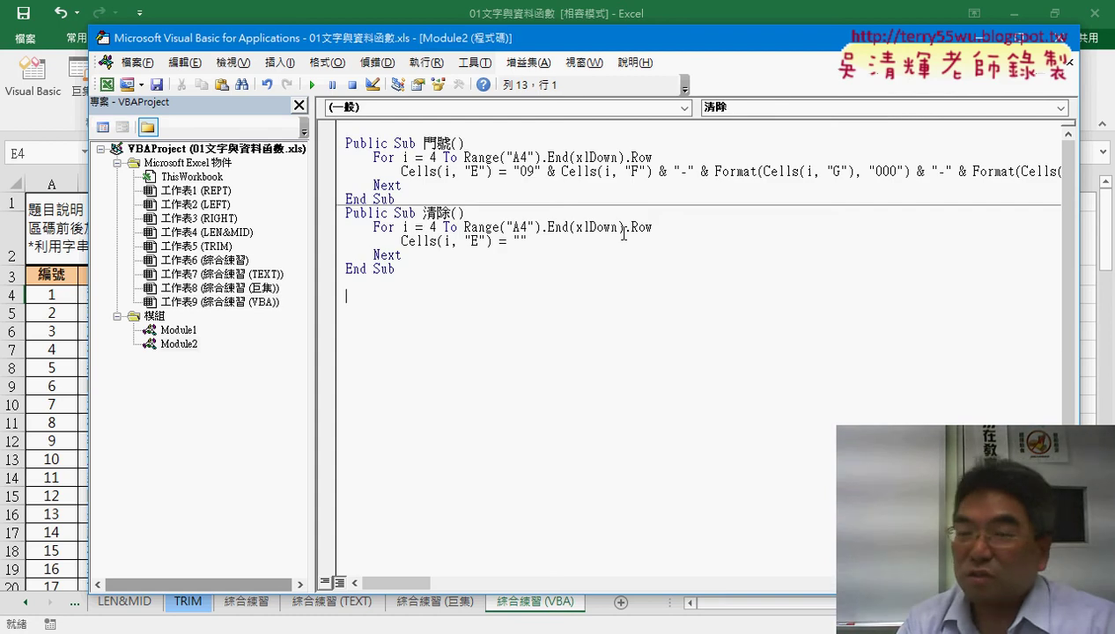
left_click(180, 332)
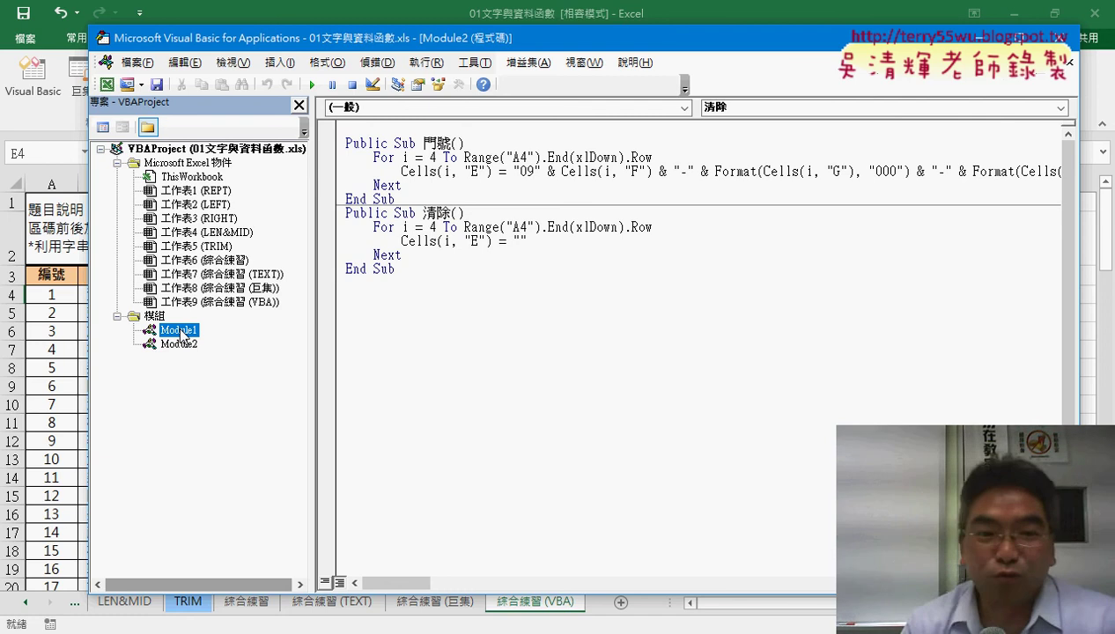
right_click(185, 303)
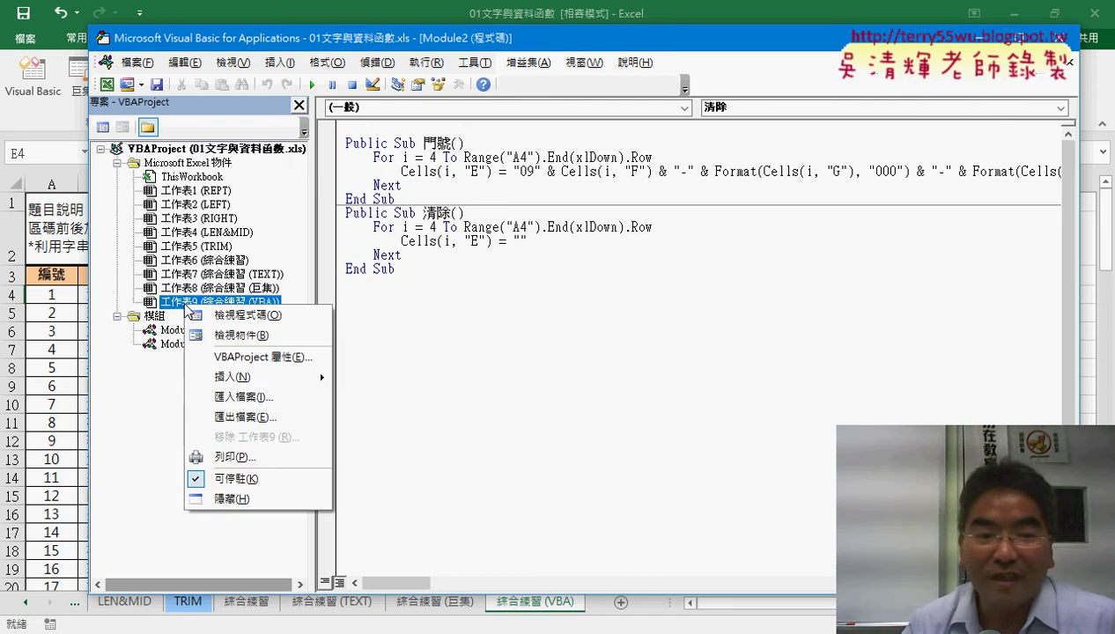
mouse_move(221, 379)
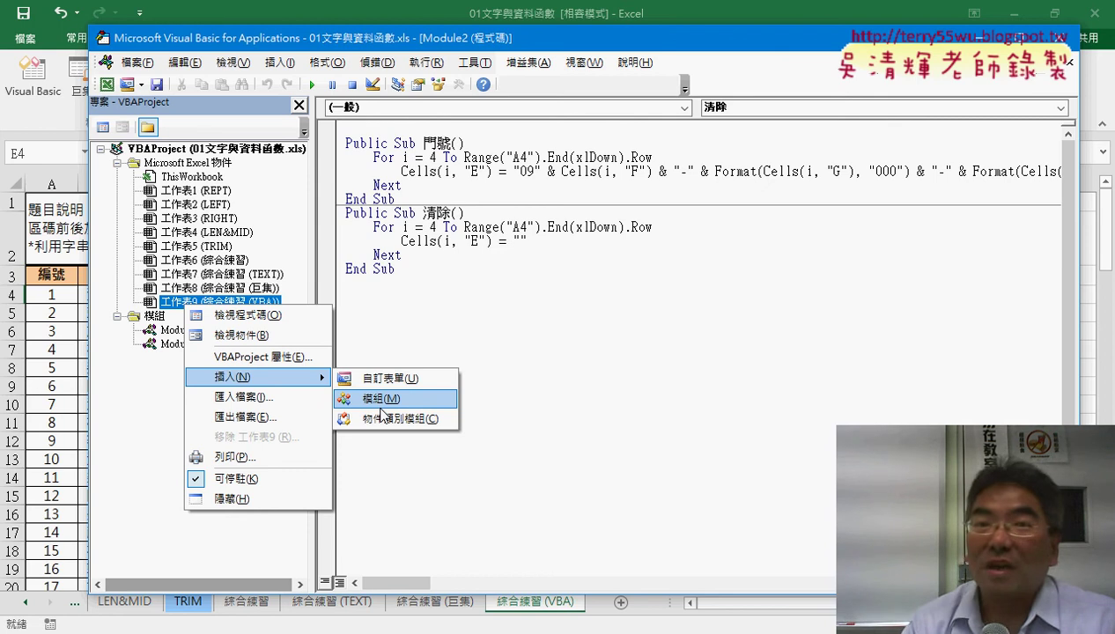
left_click(381, 409)
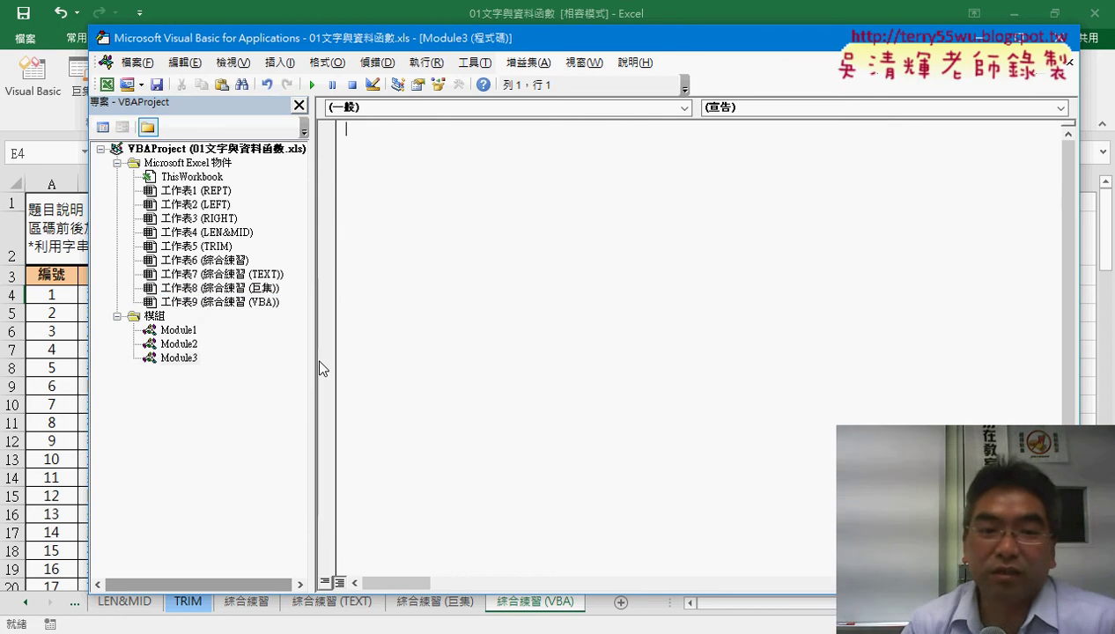
right_click(231, 305)
mouse_move(361, 380)
left_click(400, 397)
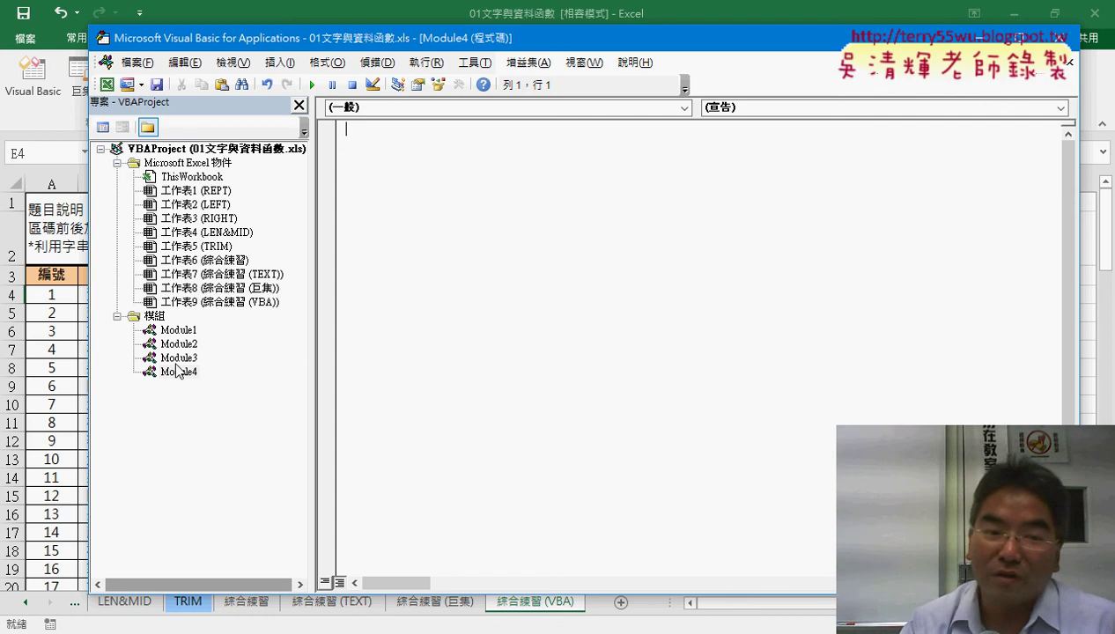
right_click(176, 371)
left_click(251, 502)
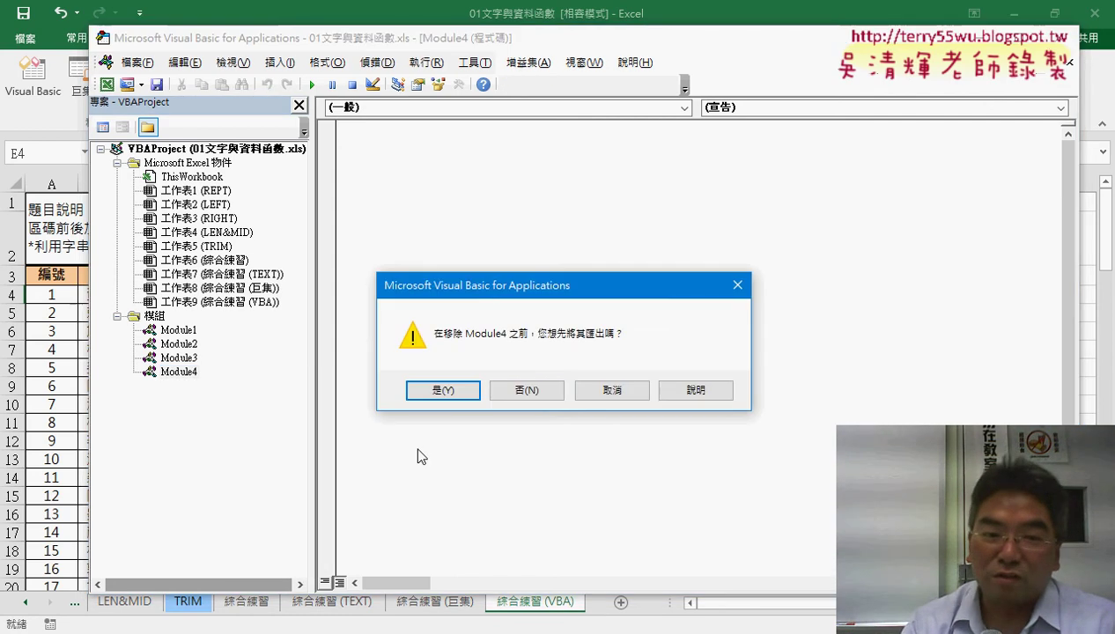
left_click(539, 390)
right_click(178, 357)
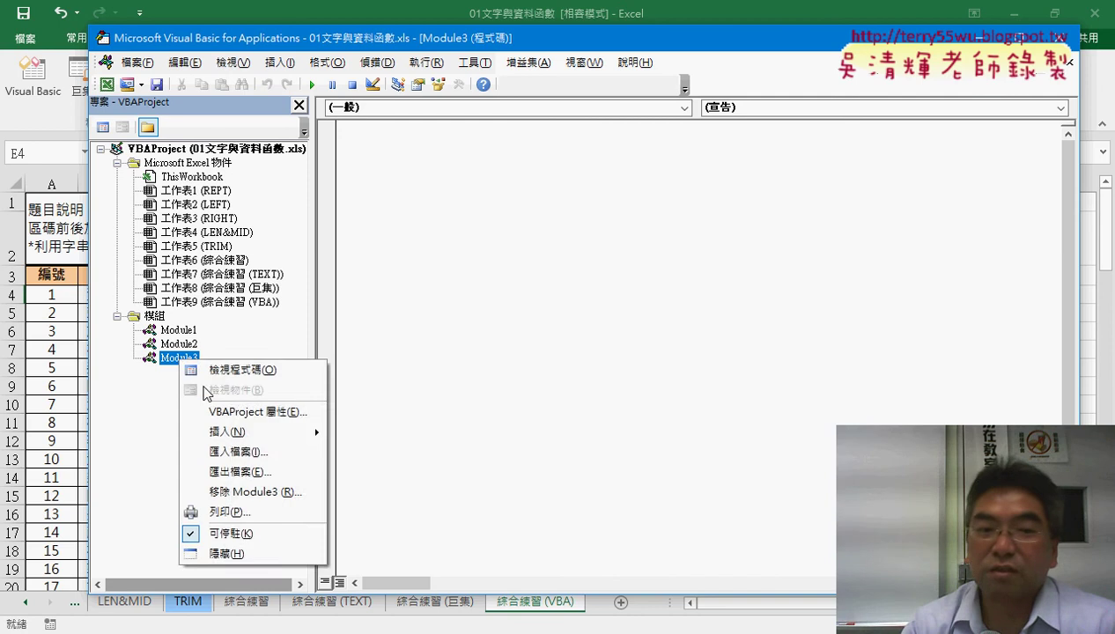
left_click(249, 487)
left_click(526, 390)
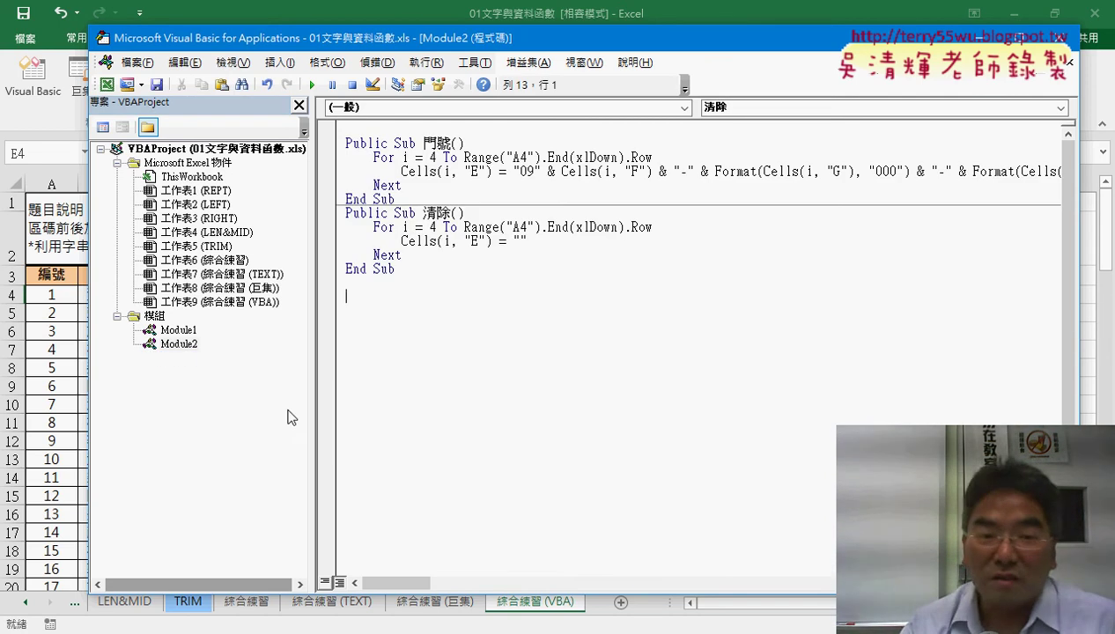
In Module2, use Insert > Procedure to set up a Public Function and begin naming it 手機
double_click(179, 343)
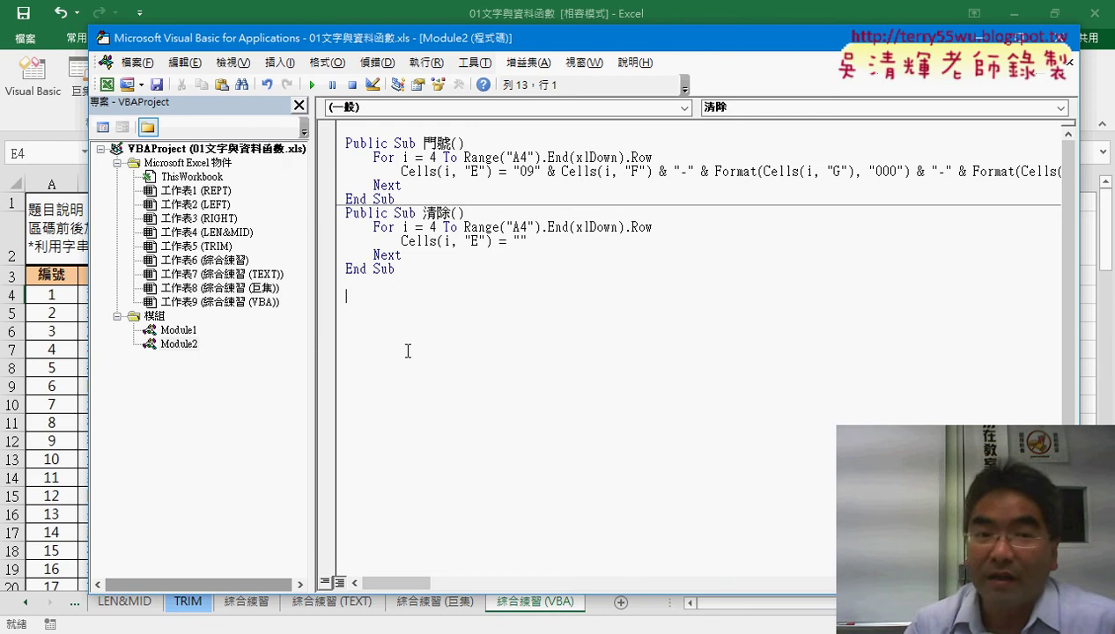
left_click(280, 63)
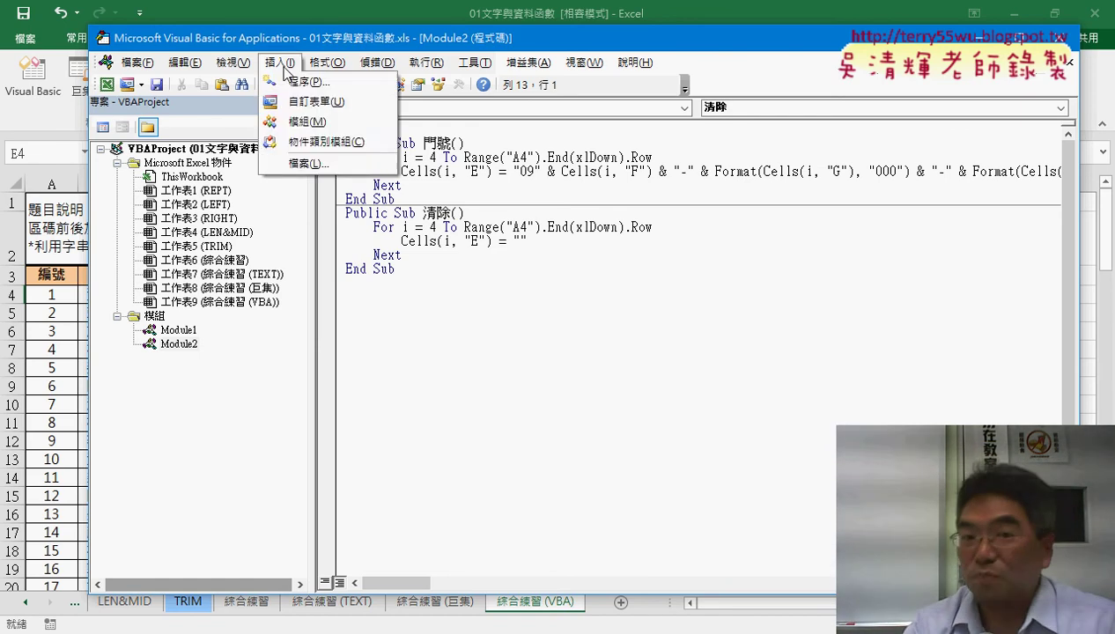
left_click(293, 82)
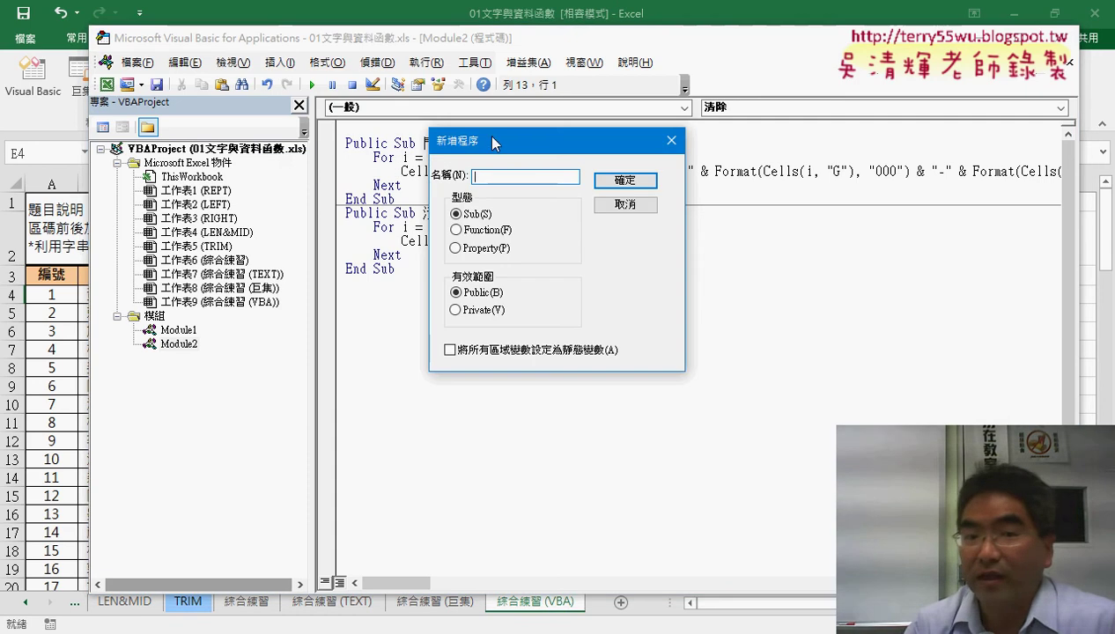
left_click_drag(492, 142, 498, 186)
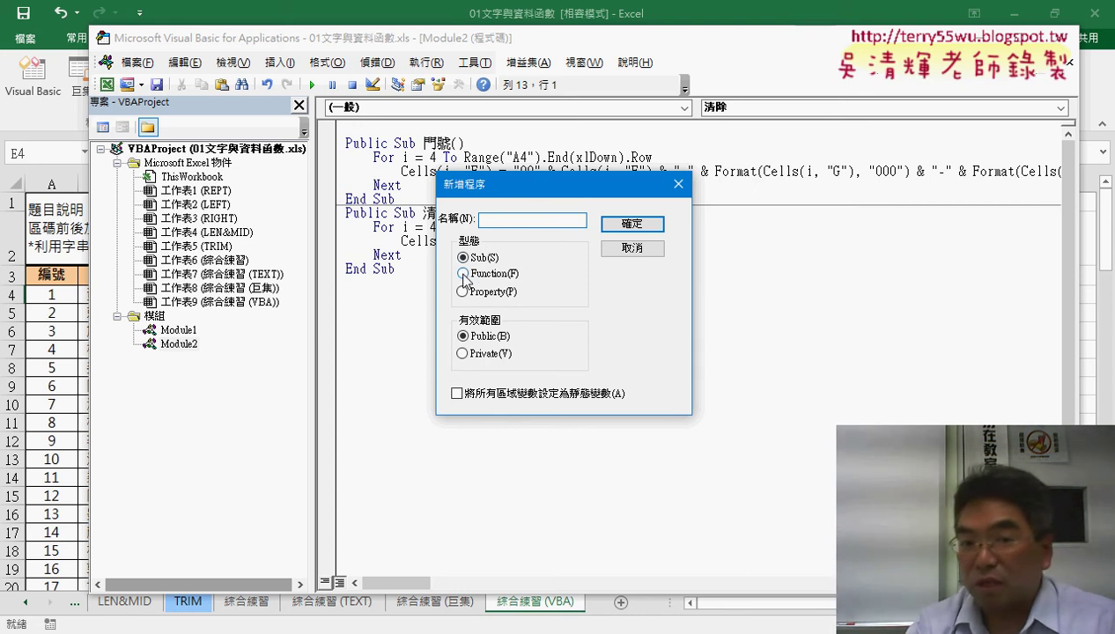
left_click(463, 274)
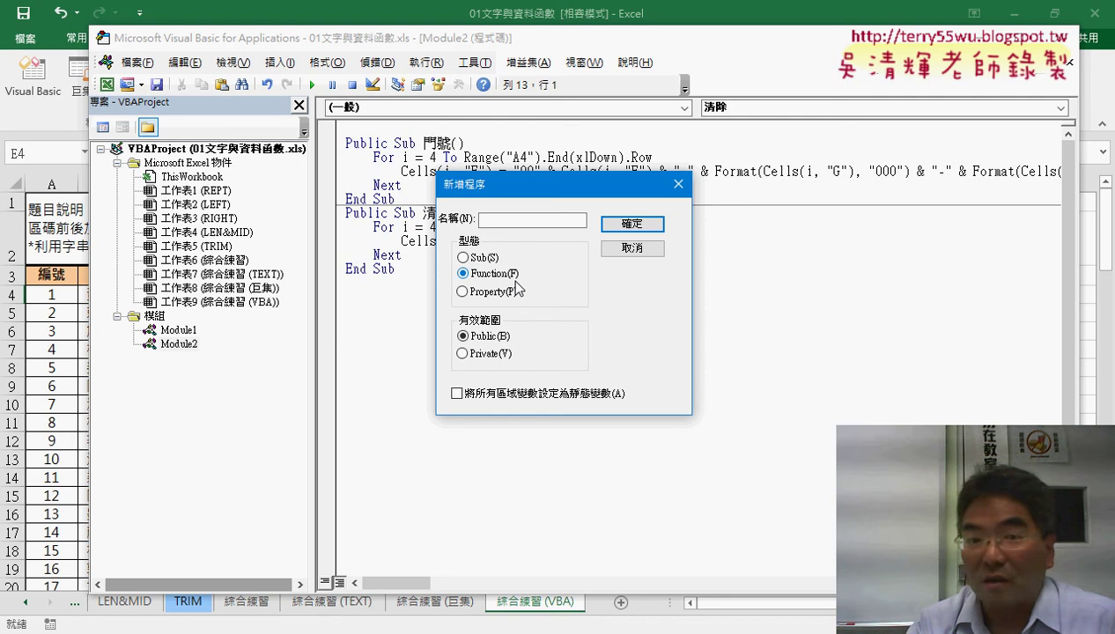
left_click(491, 261)
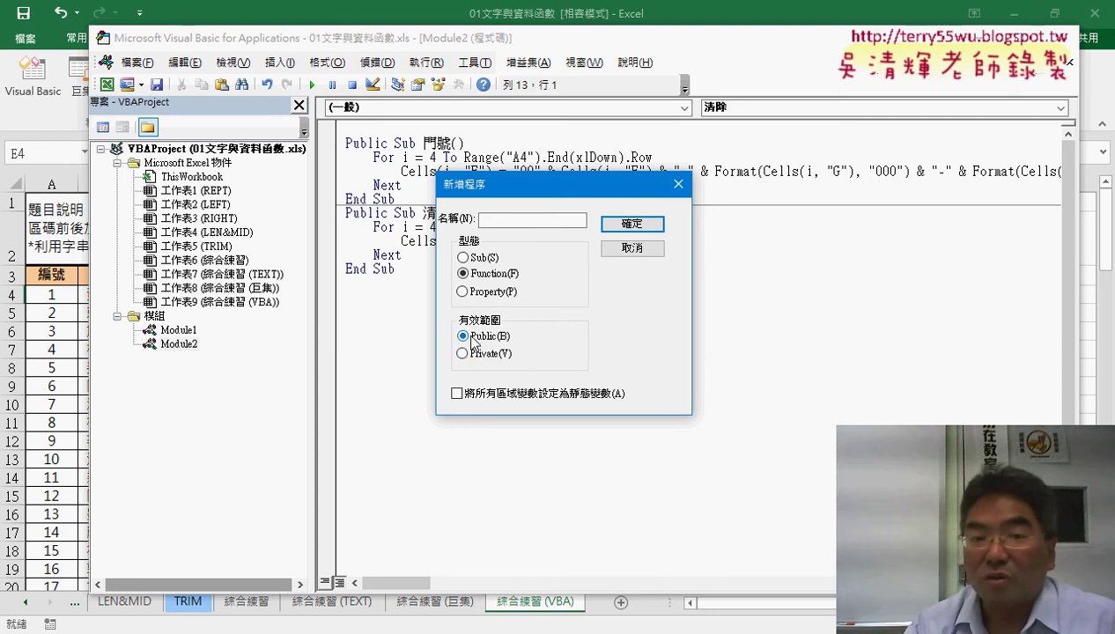
left_click(494, 221)
type("手機")
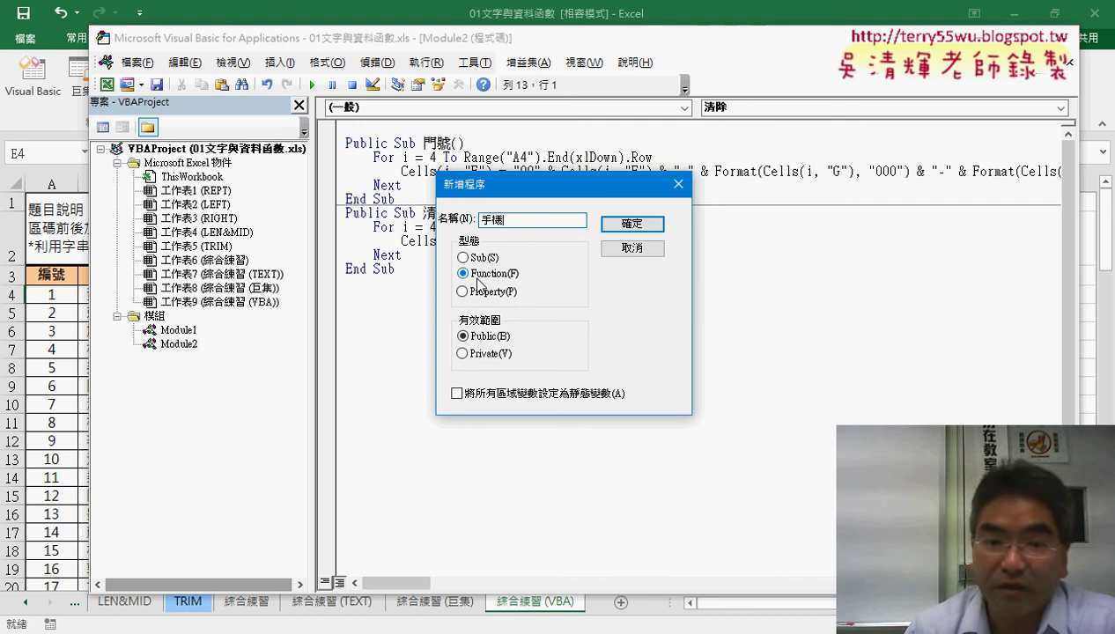
Add the 手機 function and delete the blank lines above its Public Function 手機() header
left_click(632, 223)
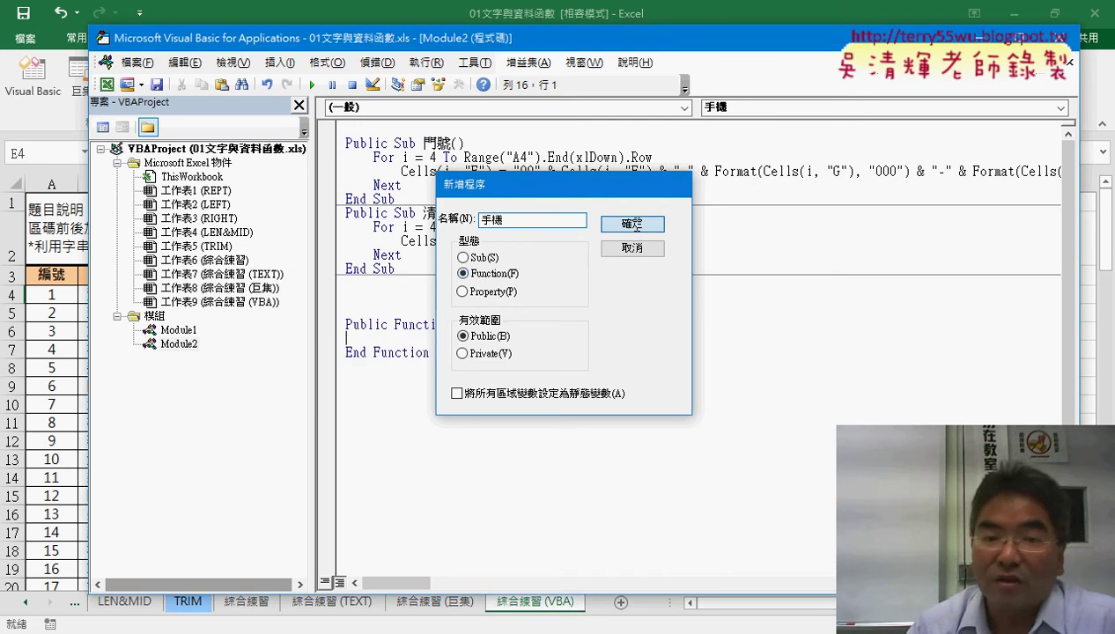
left_click_drag(357, 284, 356, 308)
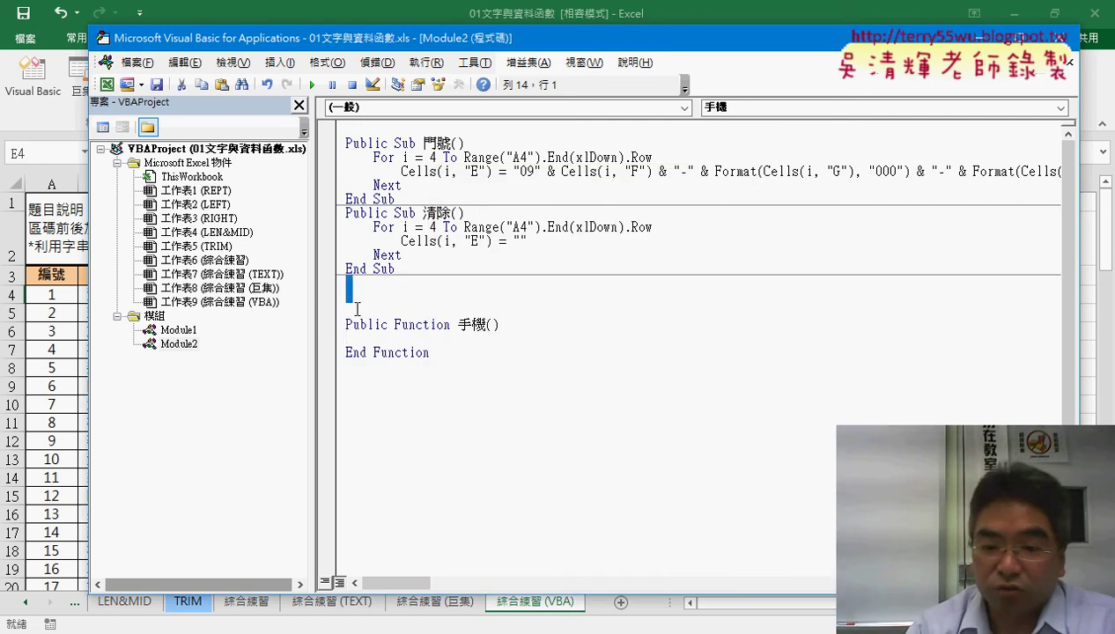
key("Delete")
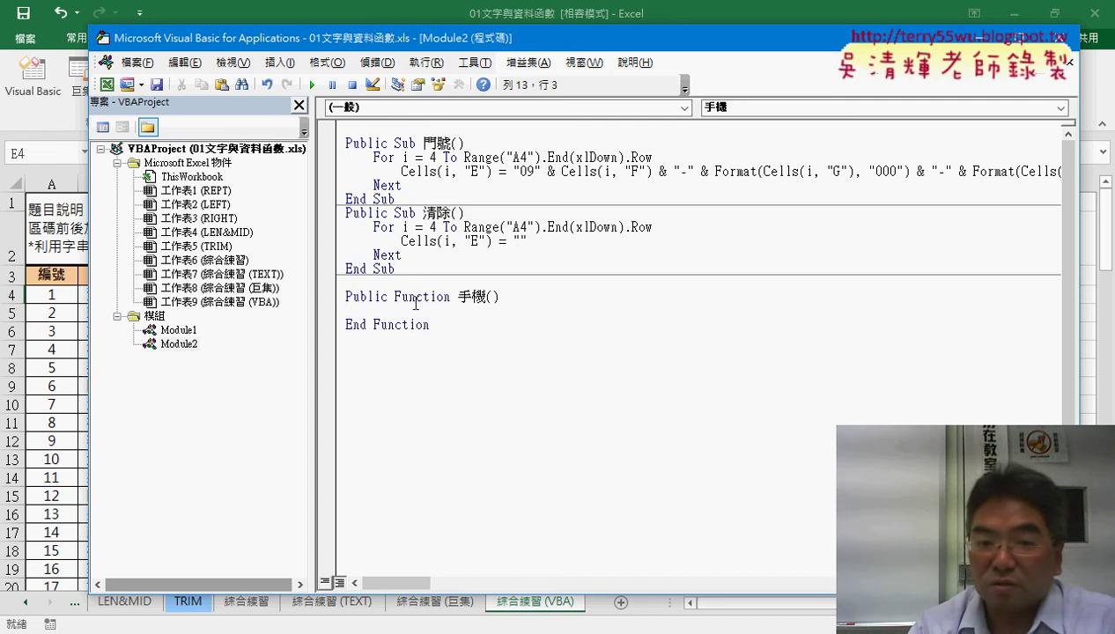
left_click(416, 300)
left_click_drag(457, 297, 487, 297)
left_click_drag(446, 331, 330, 300)
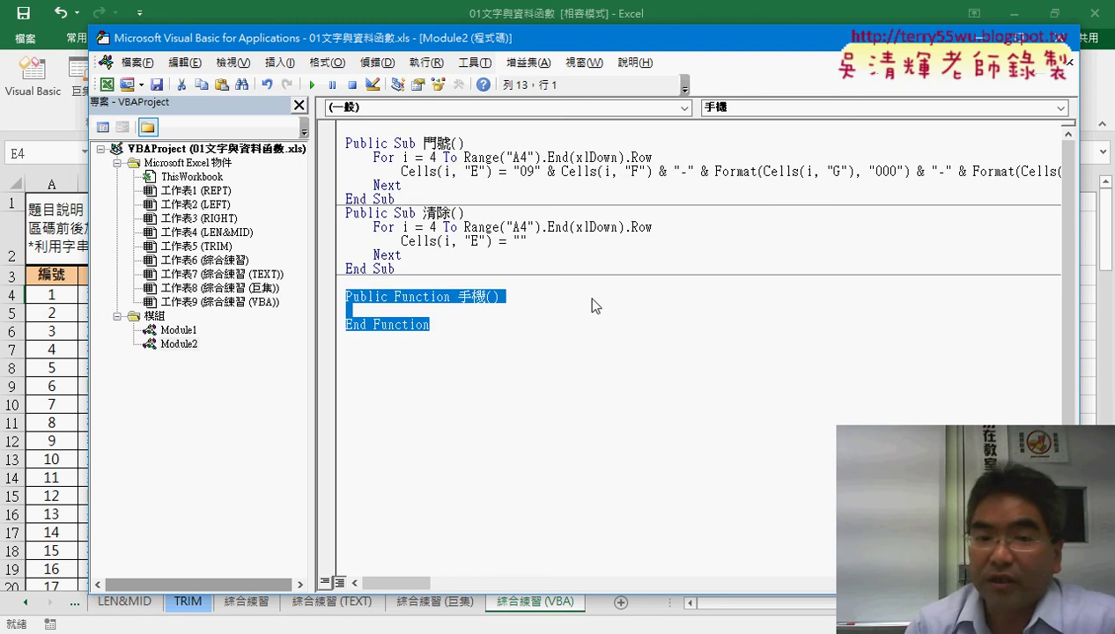
left_click(539, 291)
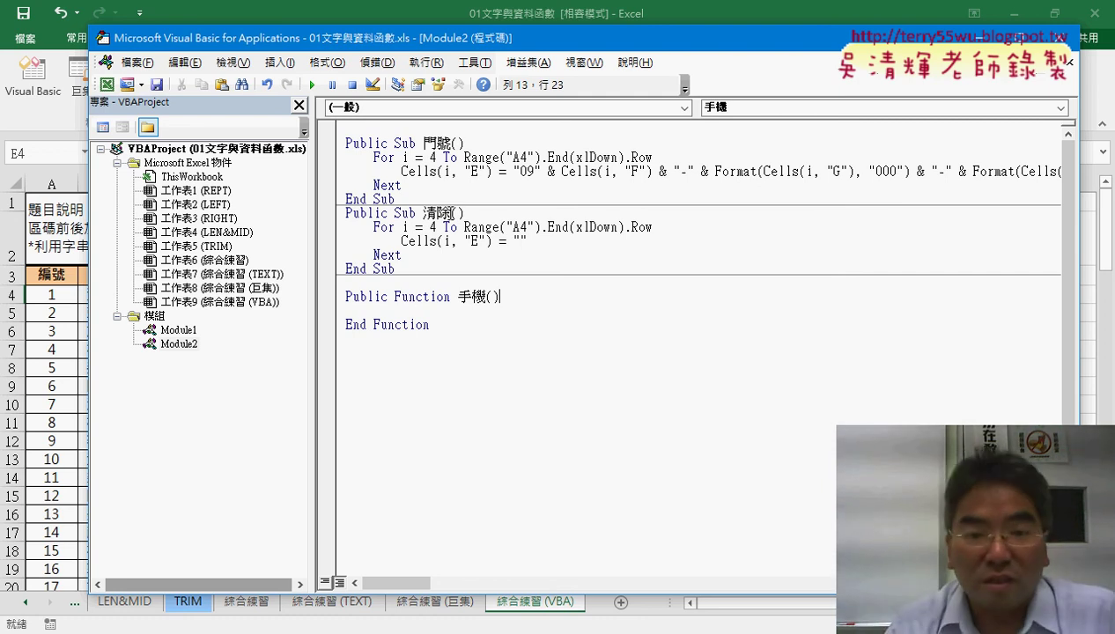
left_click_drag(500, 296, 486, 296)
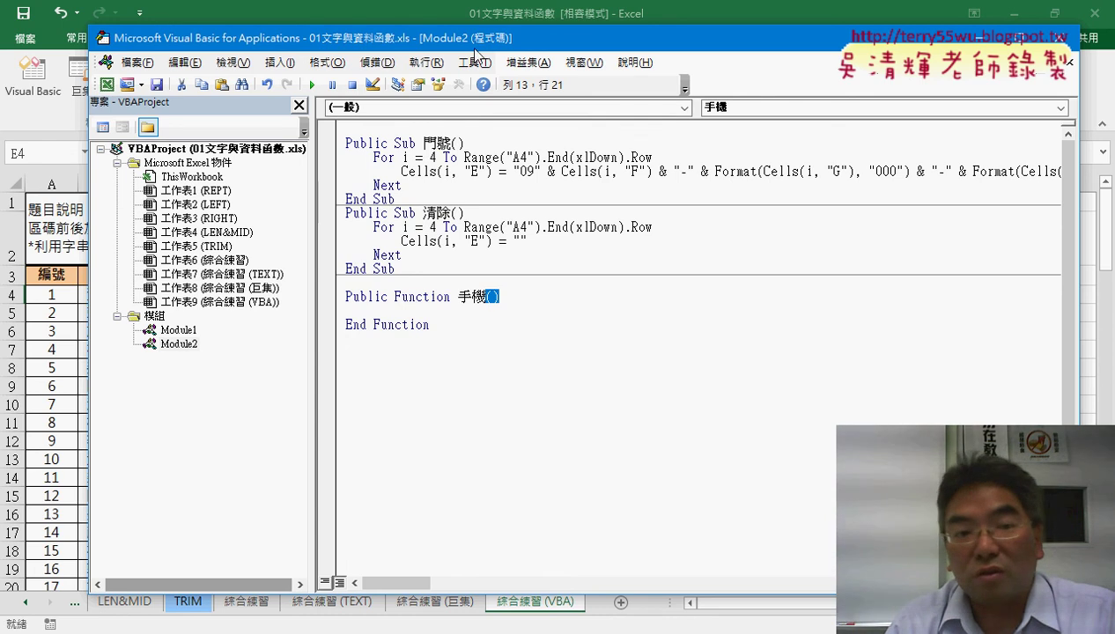
Copy the header cells F3:H3 from the worksheet and bring the VBA editor back
mouse_move(474, 45)
left_mouse_down()
mouse_move(726, 61)
mouse_move(530, 321)
left_mouse_up()
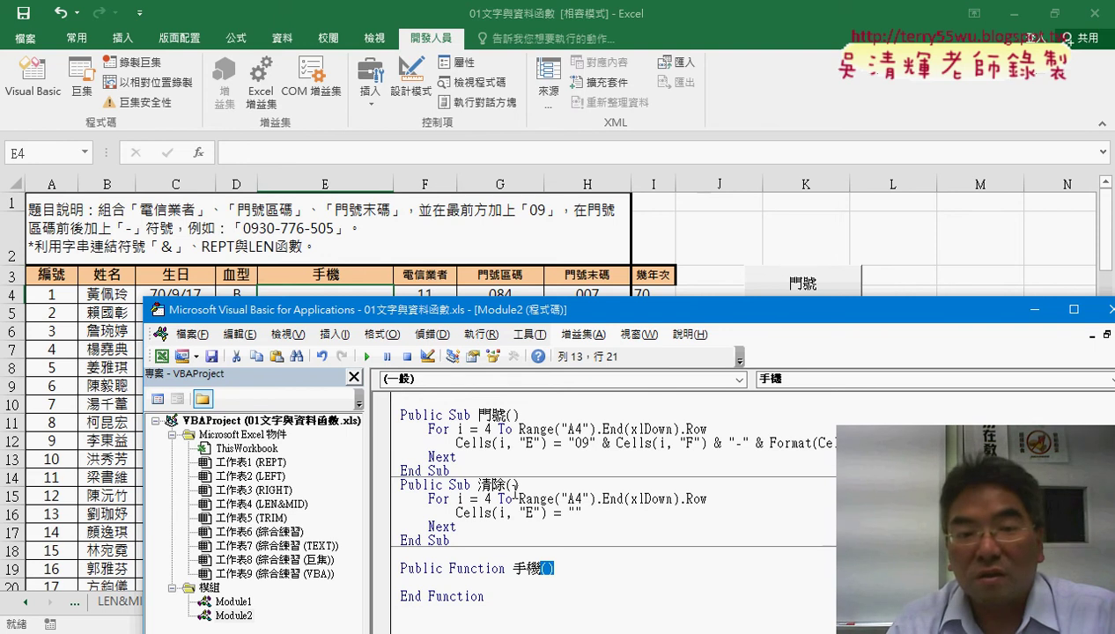
left_click_drag(444, 275, 580, 280)
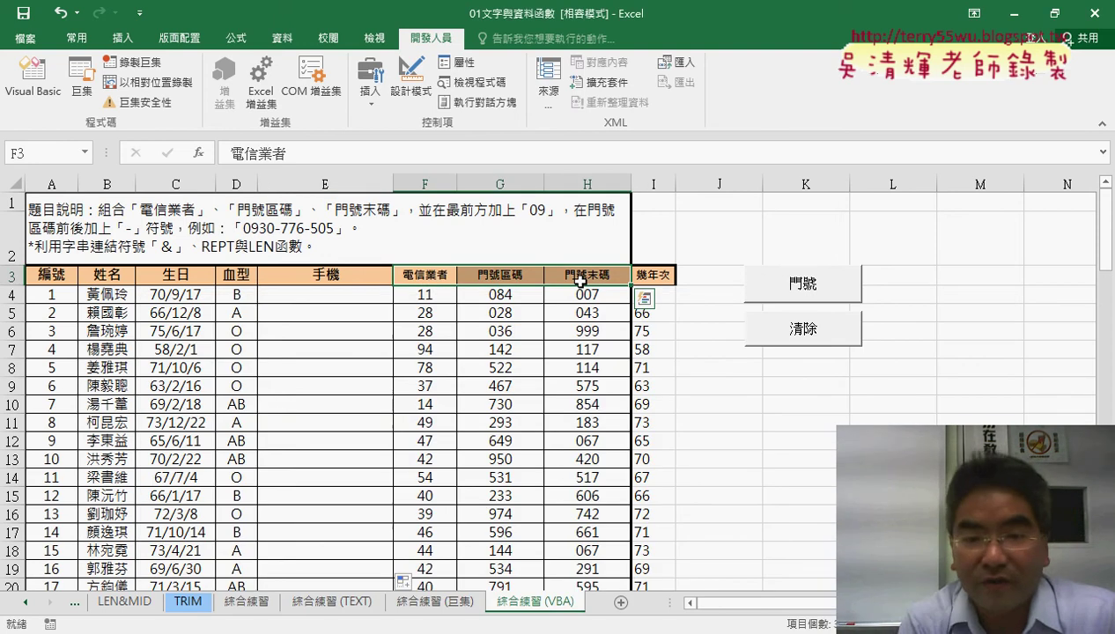
key("ctrl+c")
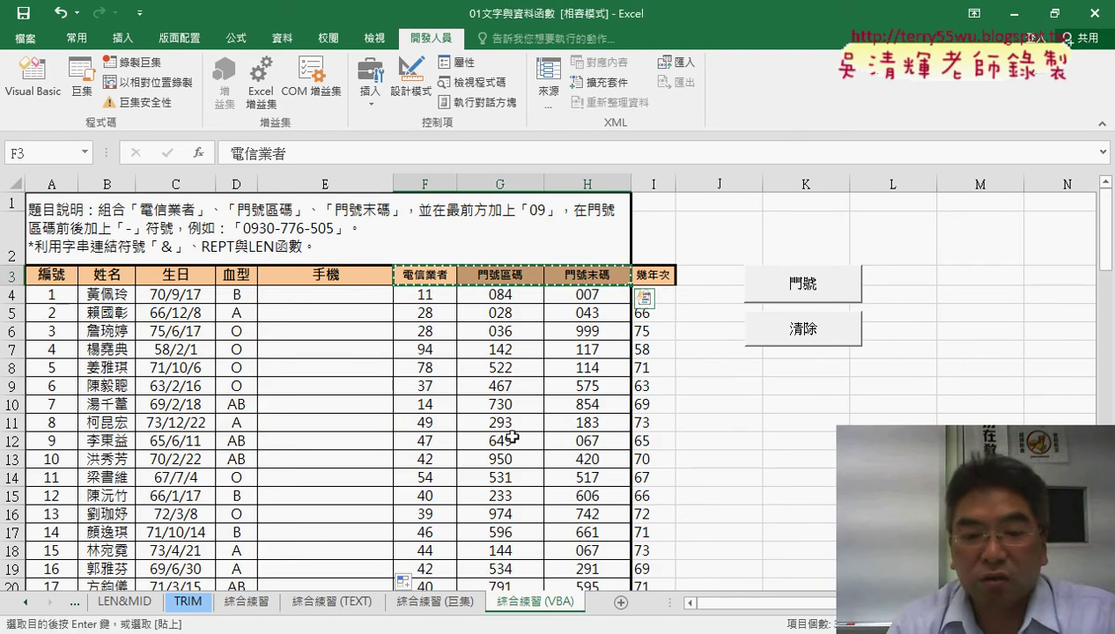
left_click(457, 583)
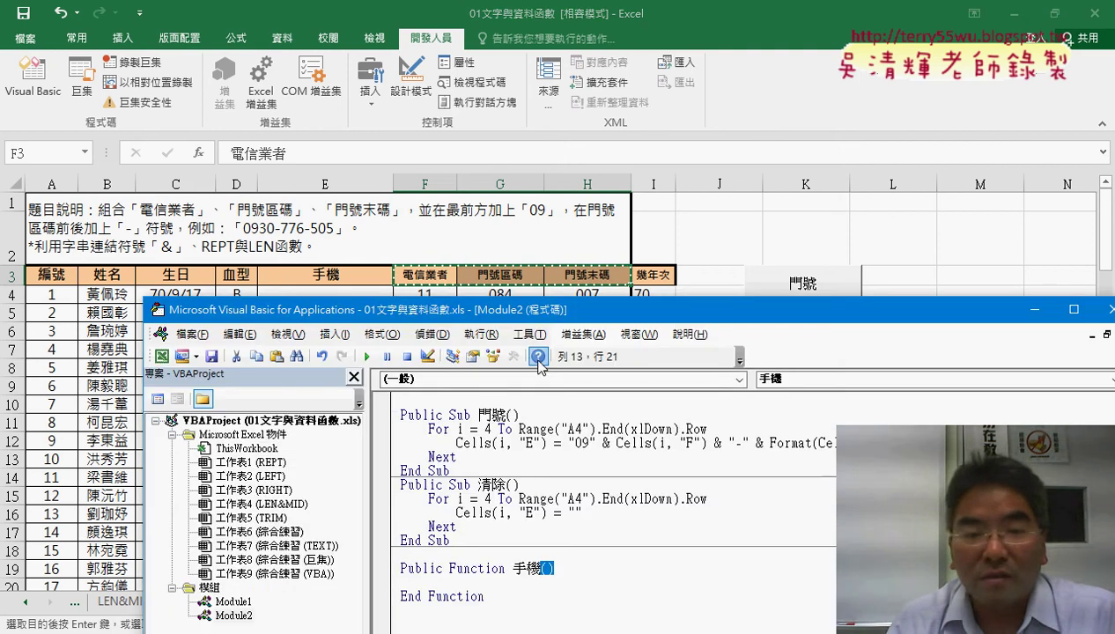
left_click_drag(545, 309, 482, 64)
Paste 電信業者, 門號區碼 and 門號末碼 into 手機() and separate them with commas
left_click(509, 322)
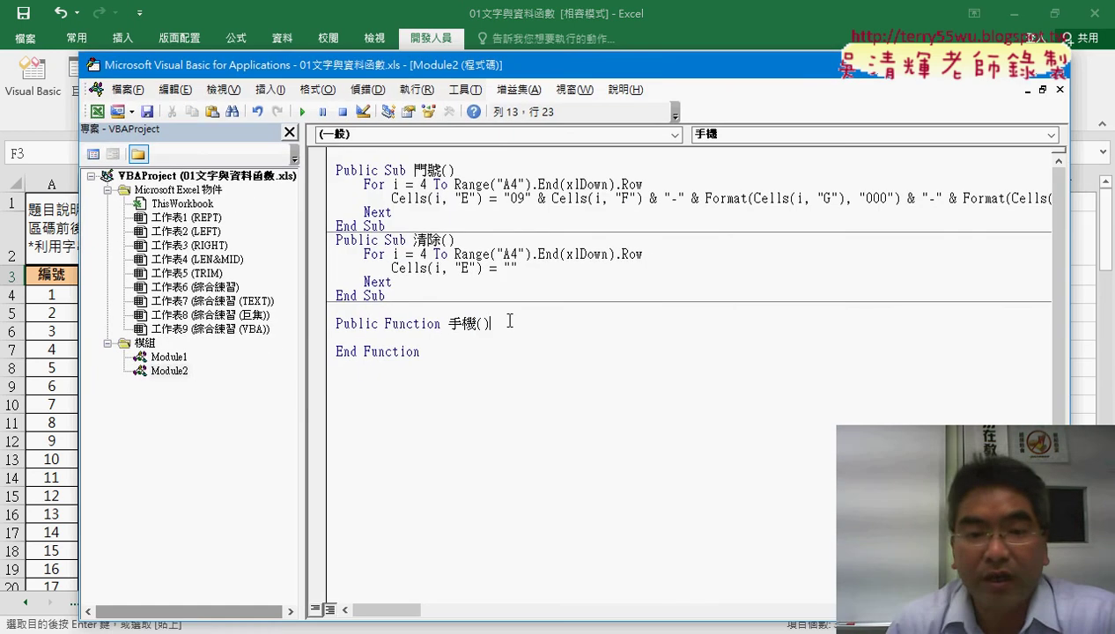
left_click(483, 323)
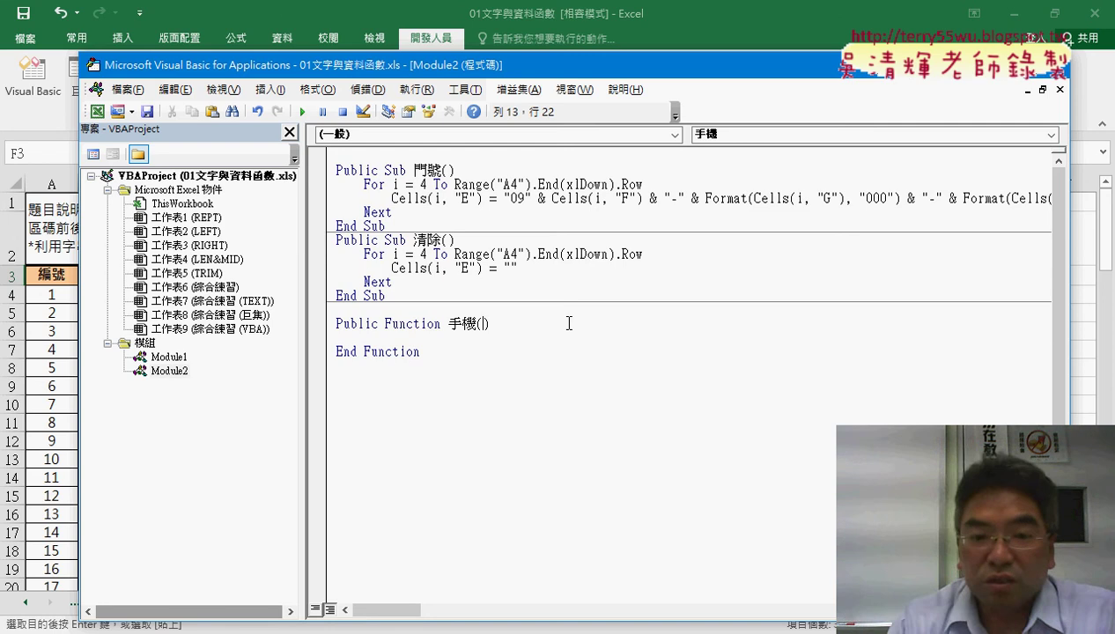
key("ctrl+v")
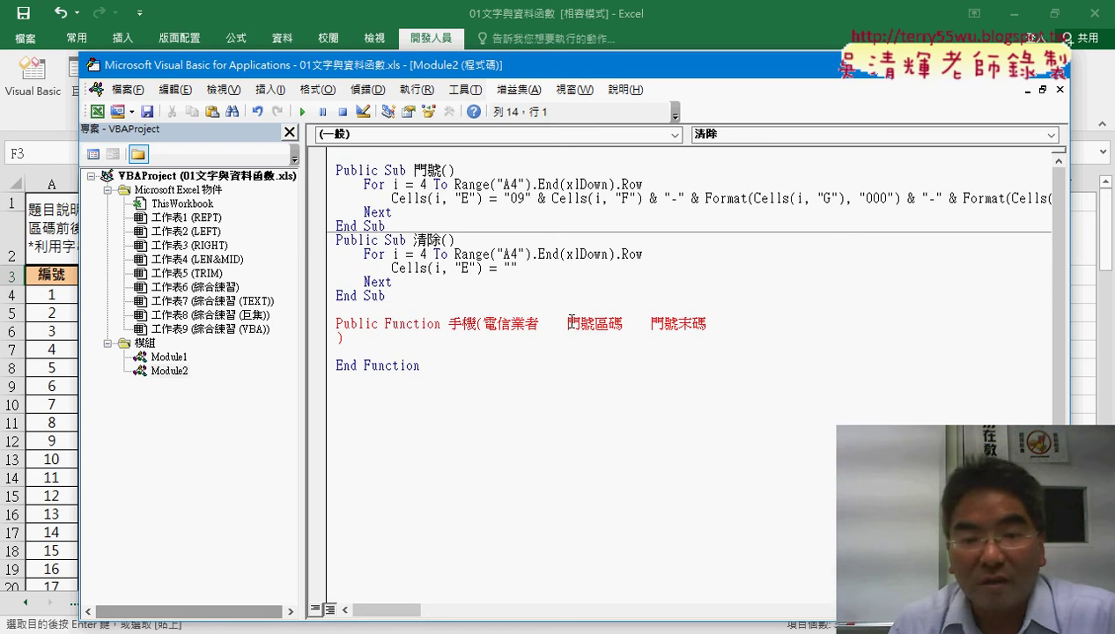
left_click_drag(571, 323, 547, 324)
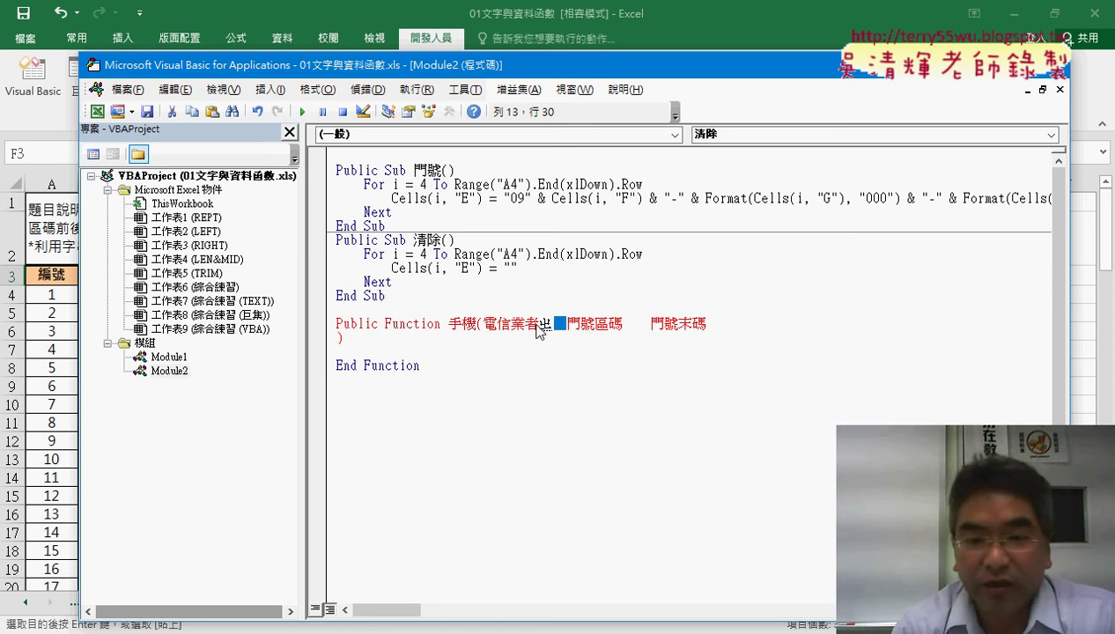
type(",")
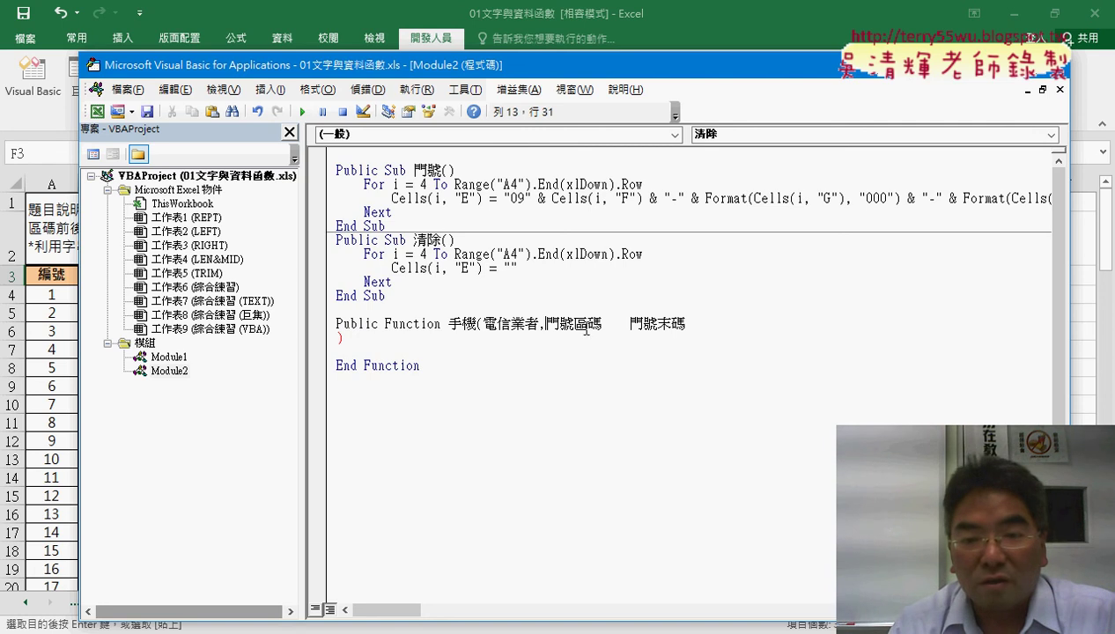
left_click_drag(602, 324, 630, 324)
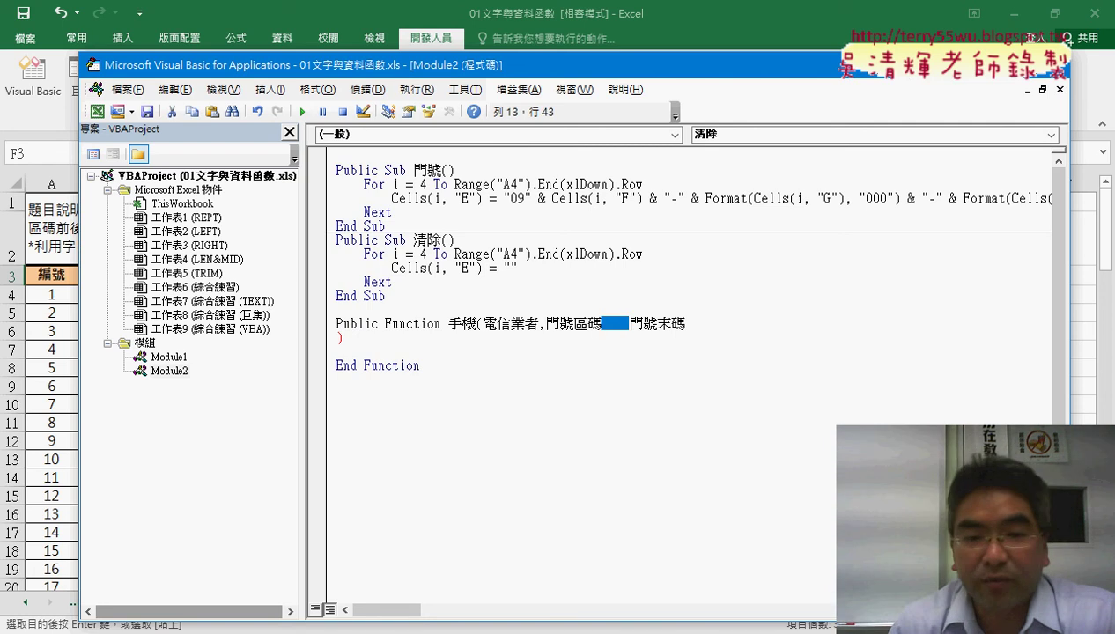
type(",")
Join the closing parenthesis onto the 手機 header line and move down to the empty body
left_click(693, 323)
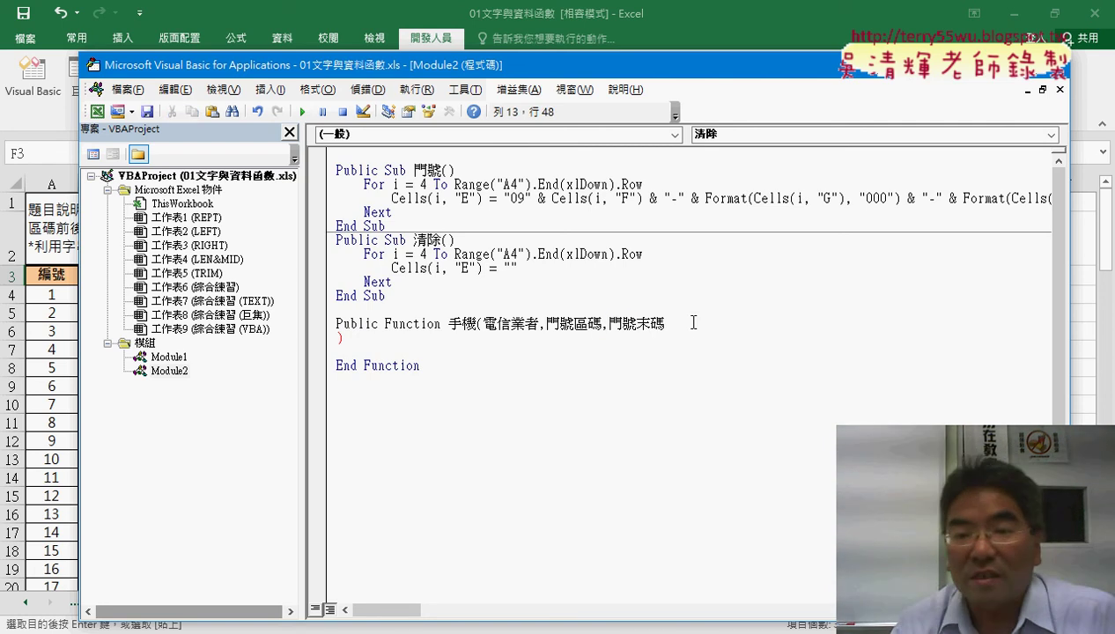
key("Delete")
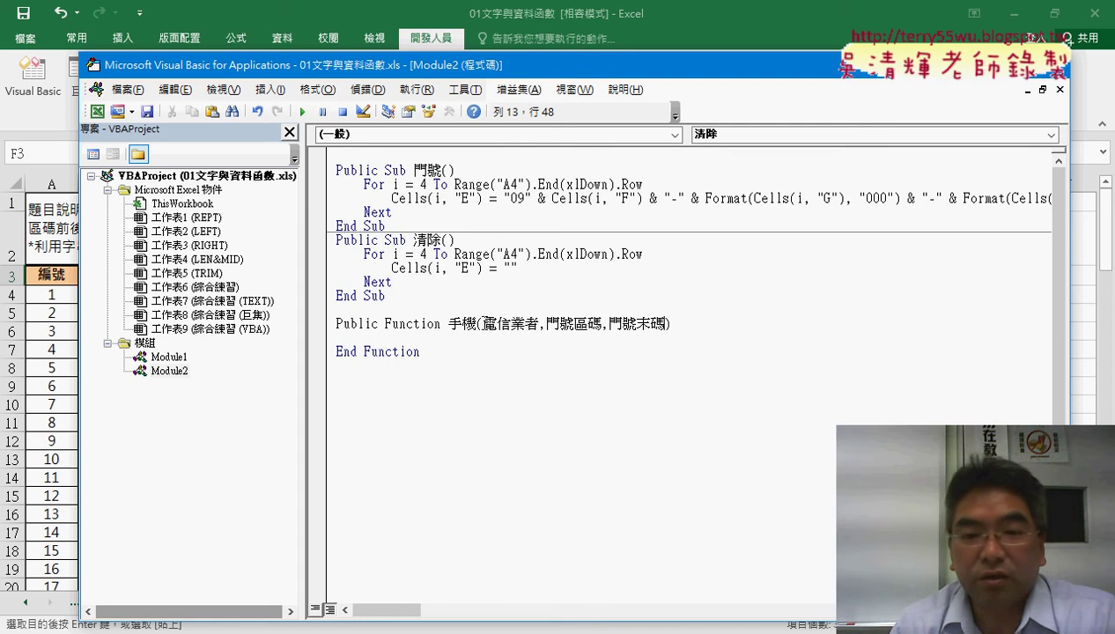
left_click_drag(481, 323, 659, 323)
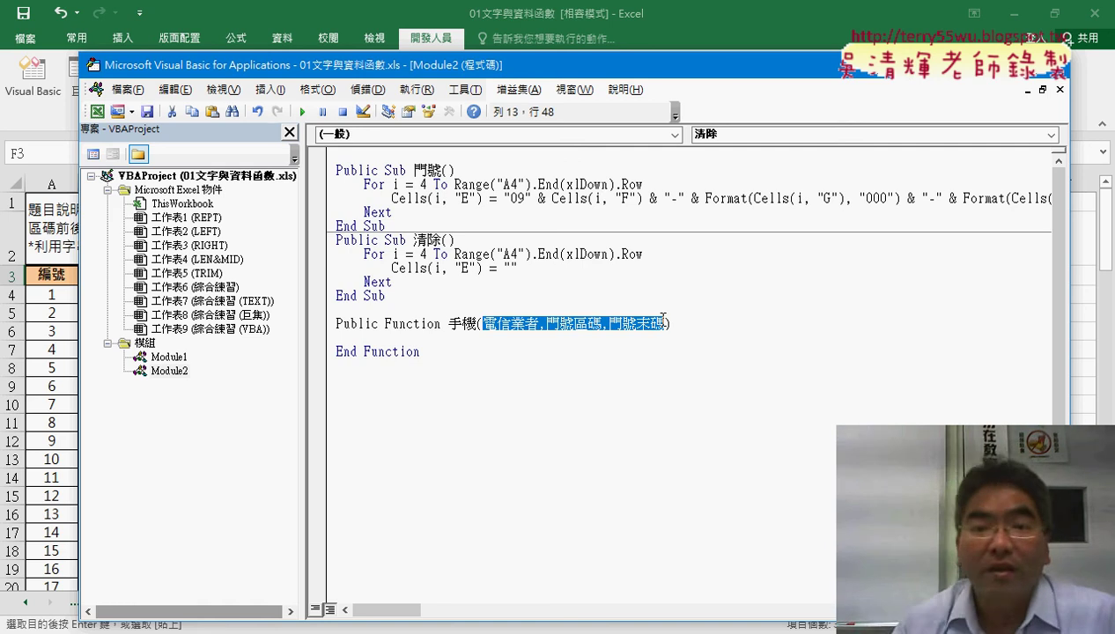
left_click(513, 324)
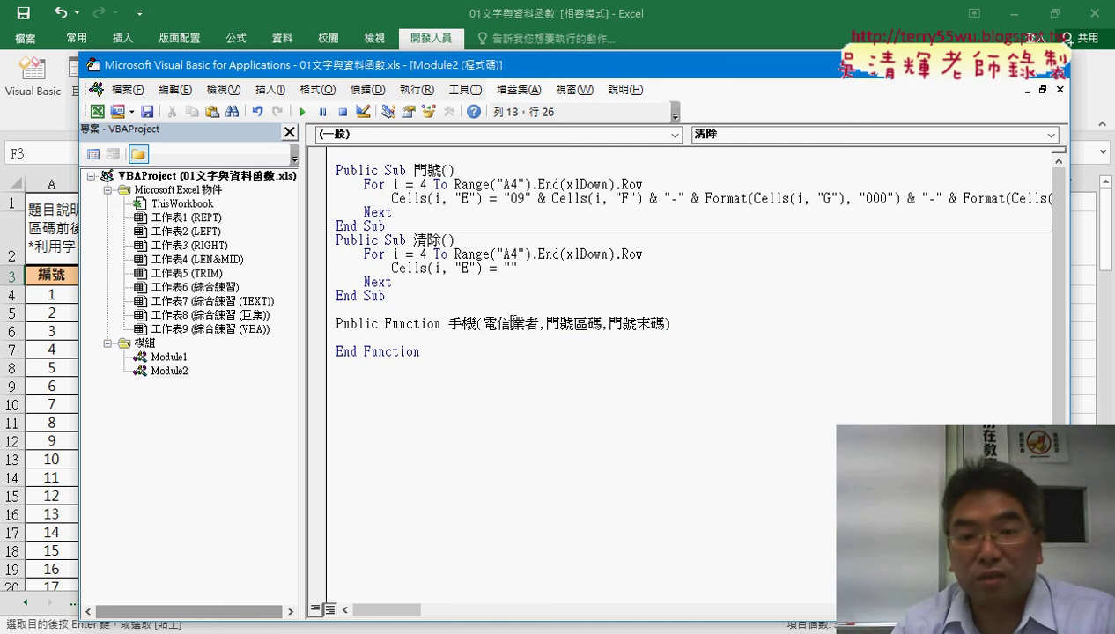
left_click(635, 327)
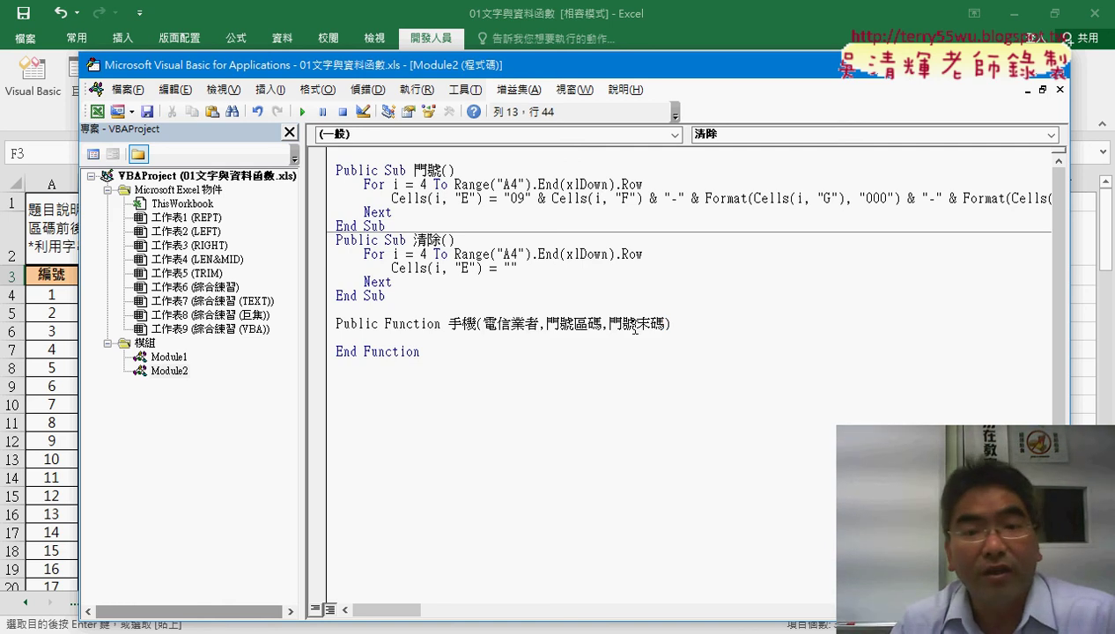
left_click(538, 326)
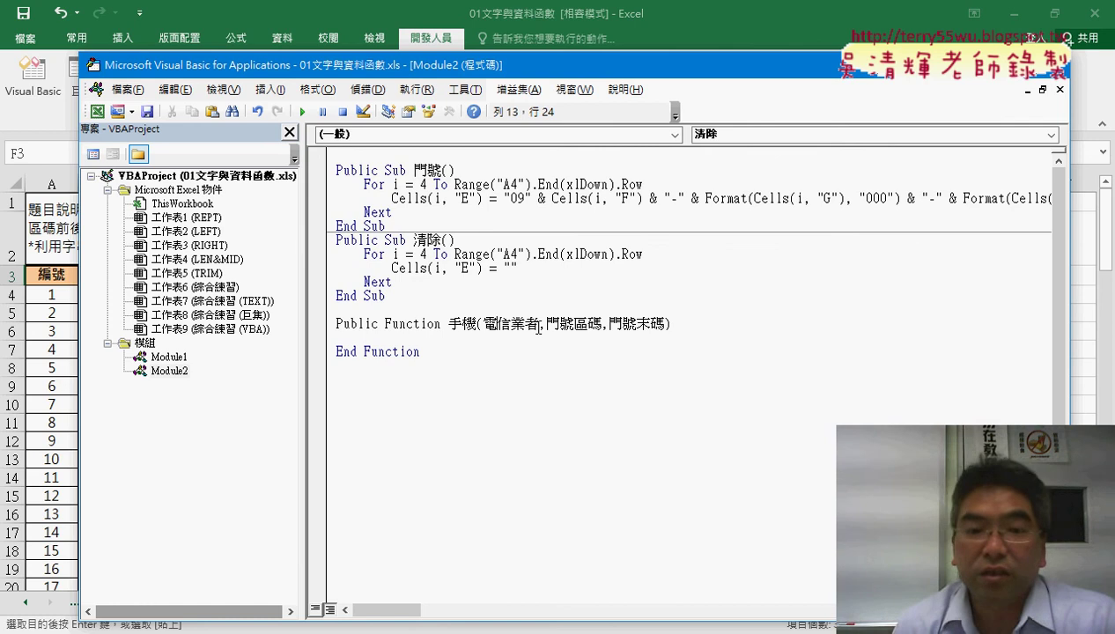
key("Down")
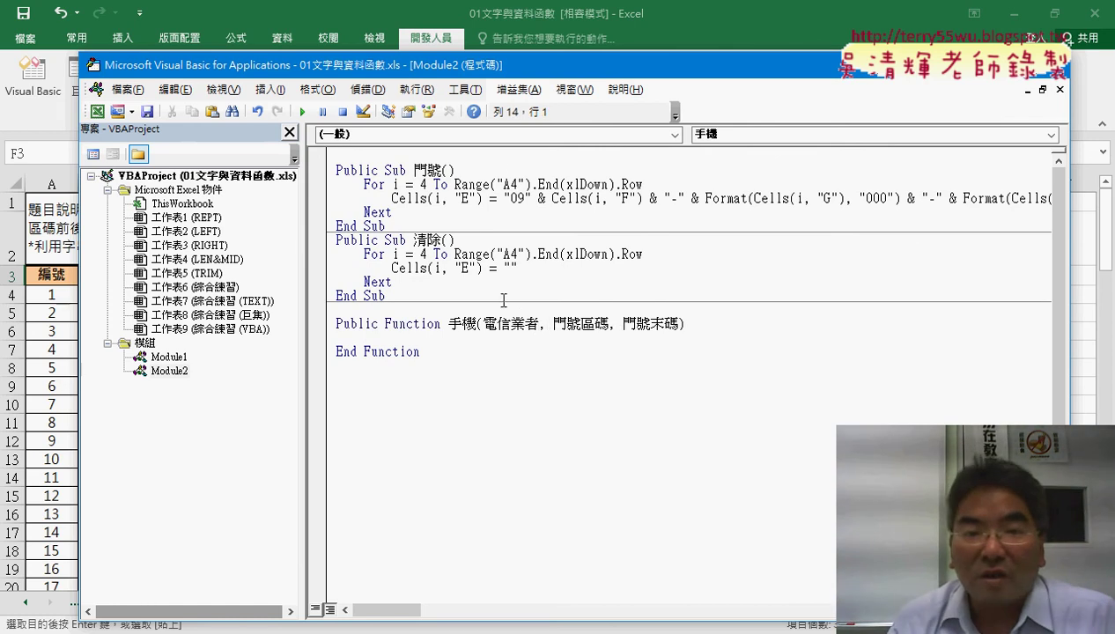
left_click_drag(526, 66, 621, 345)
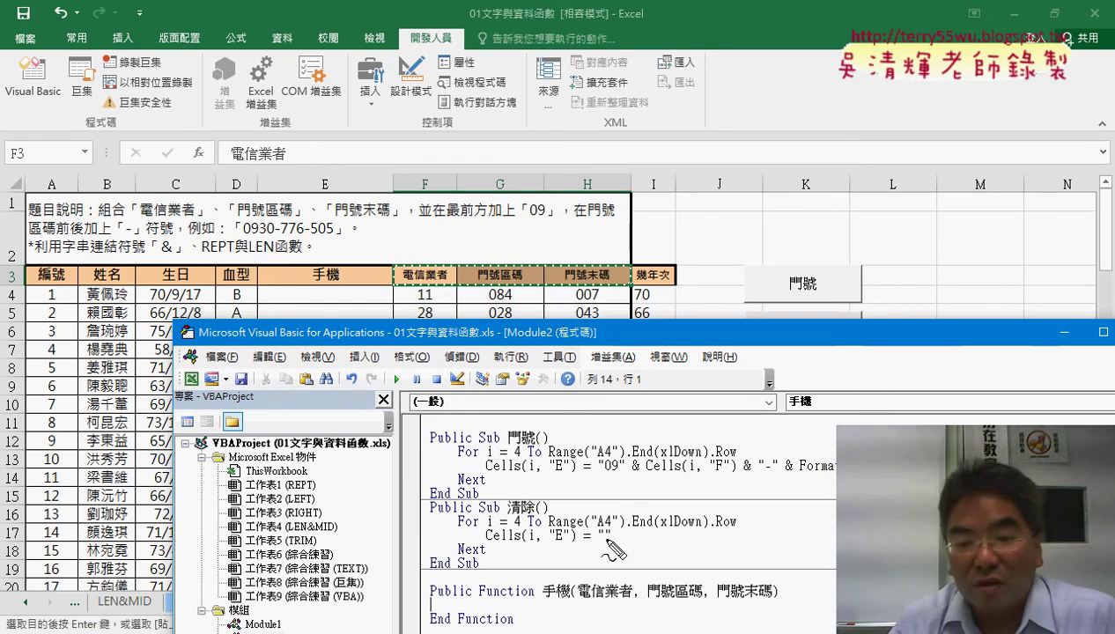
left_click_drag(578, 602, 631, 602)
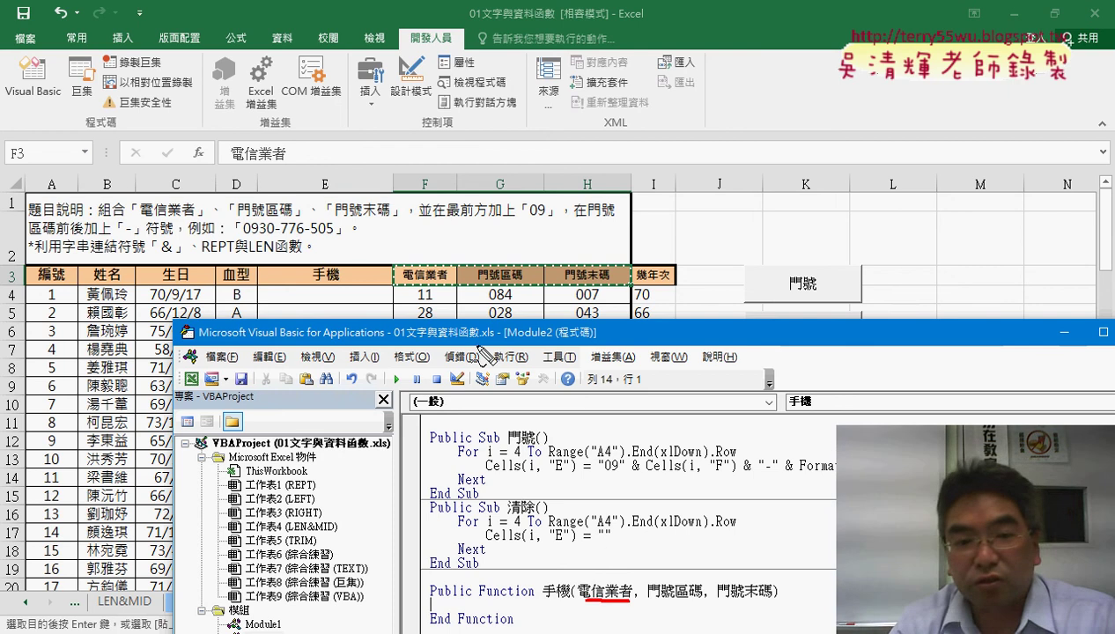
mouse_move(438, 300)
left_mouse_down()
mouse_move(581, 529)
mouse_move(588, 577)
mouse_move(609, 538)
left_mouse_up()
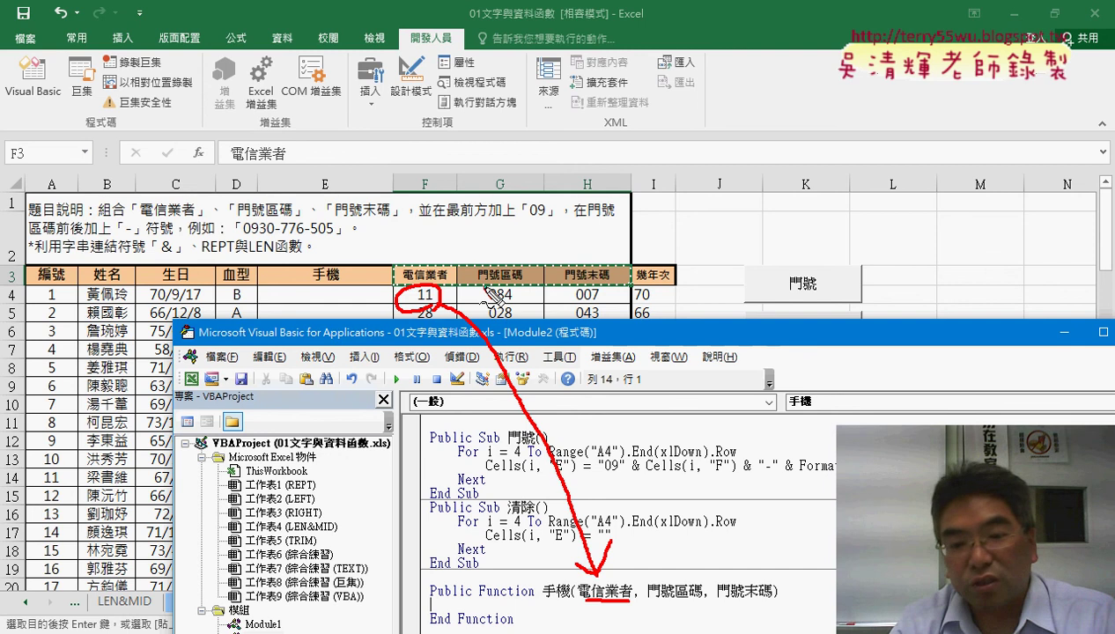
mouse_move(487, 295)
left_mouse_down()
mouse_move(533, 339)
mouse_move(662, 581)
left_mouse_up()
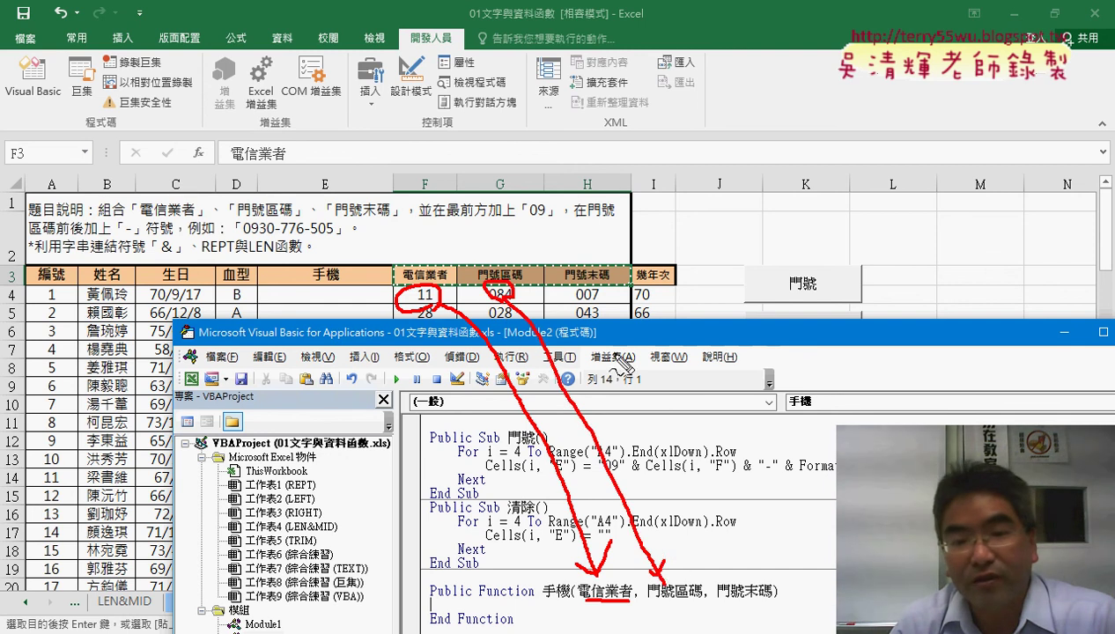
mouse_move(607, 304)
left_mouse_down()
mouse_move(556, 290)
mouse_move(605, 310)
mouse_move(721, 582)
left_mouse_up()
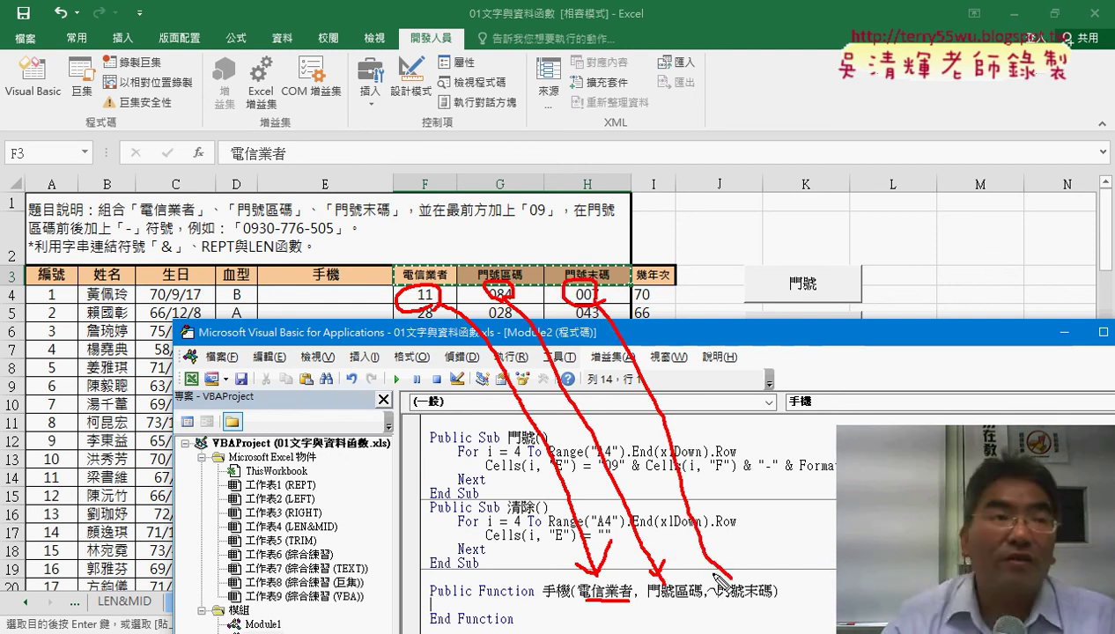
left_click_drag(747, 536, 728, 576)
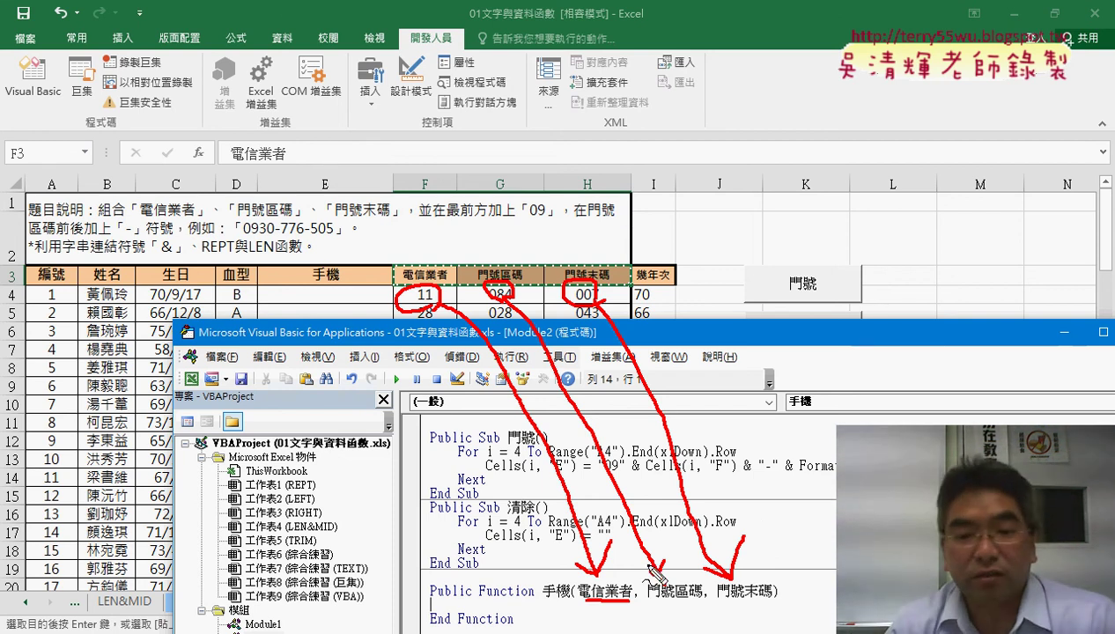
left_click_drag(563, 604, 543, 604)
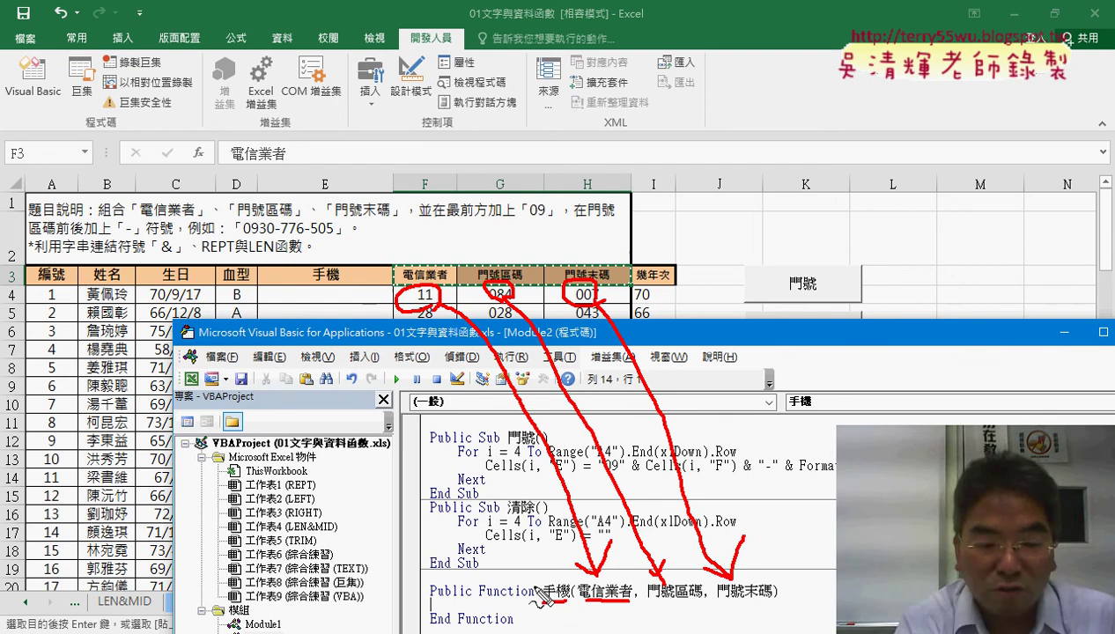
key("Escape")
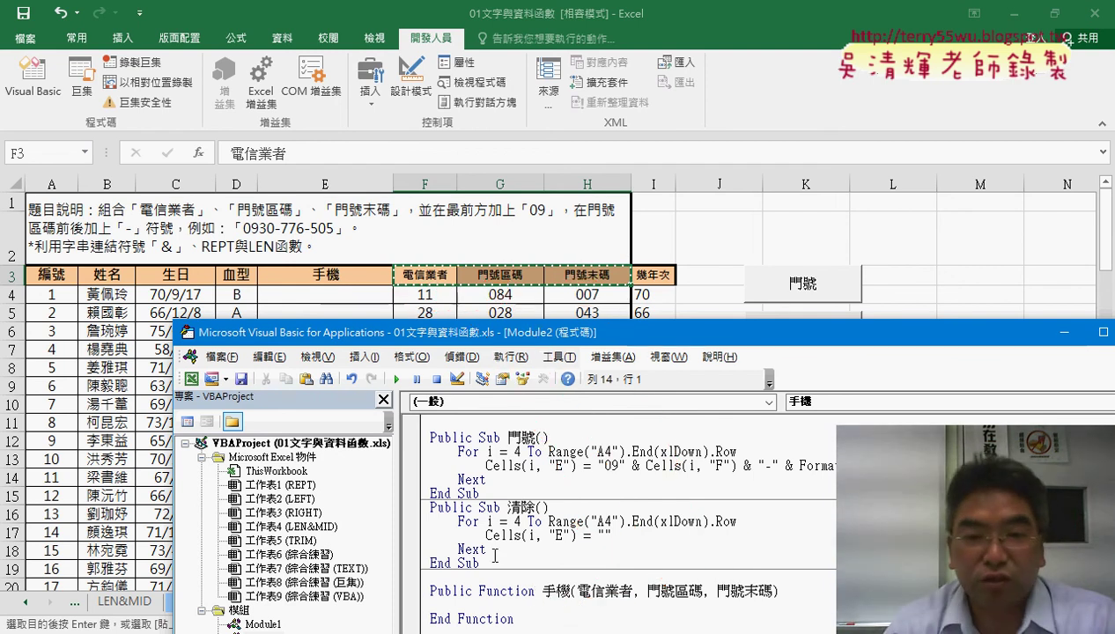
left_click_drag(538, 325, 444, 77)
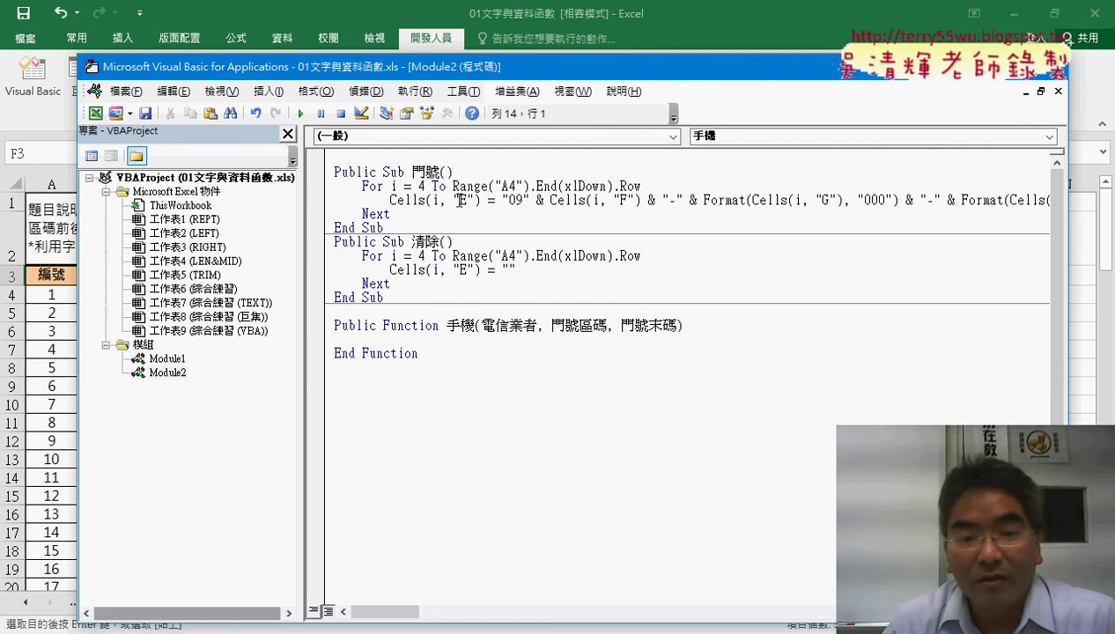
Write the indented body line 手機 = "09" &, keeping the worksheet's column headers visible
double_click(458, 325)
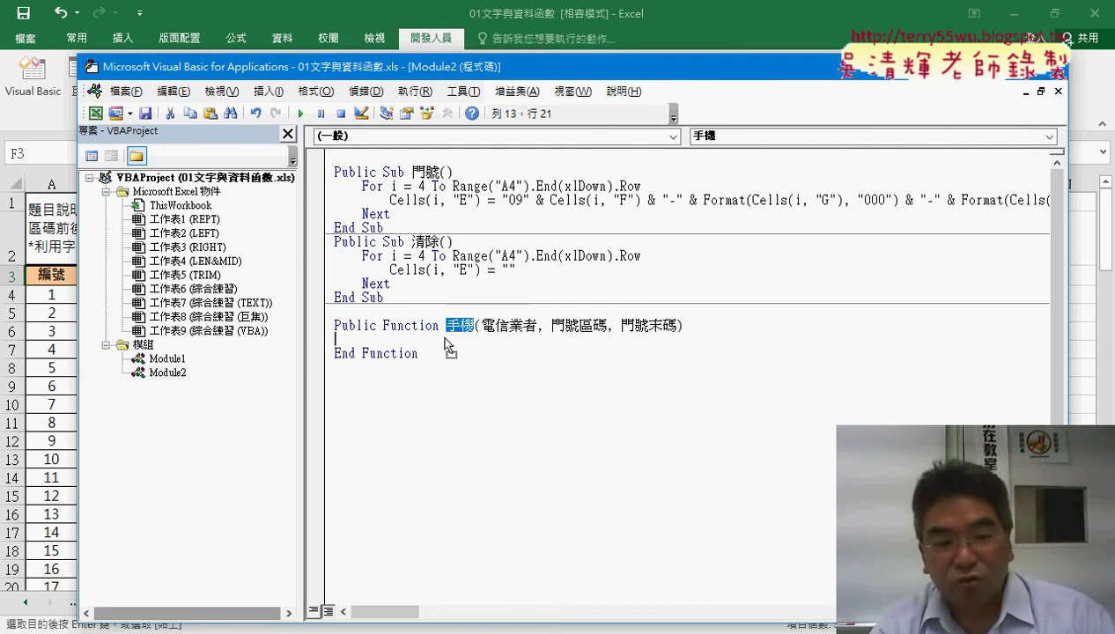
left_click_drag(449, 345, 336, 339)
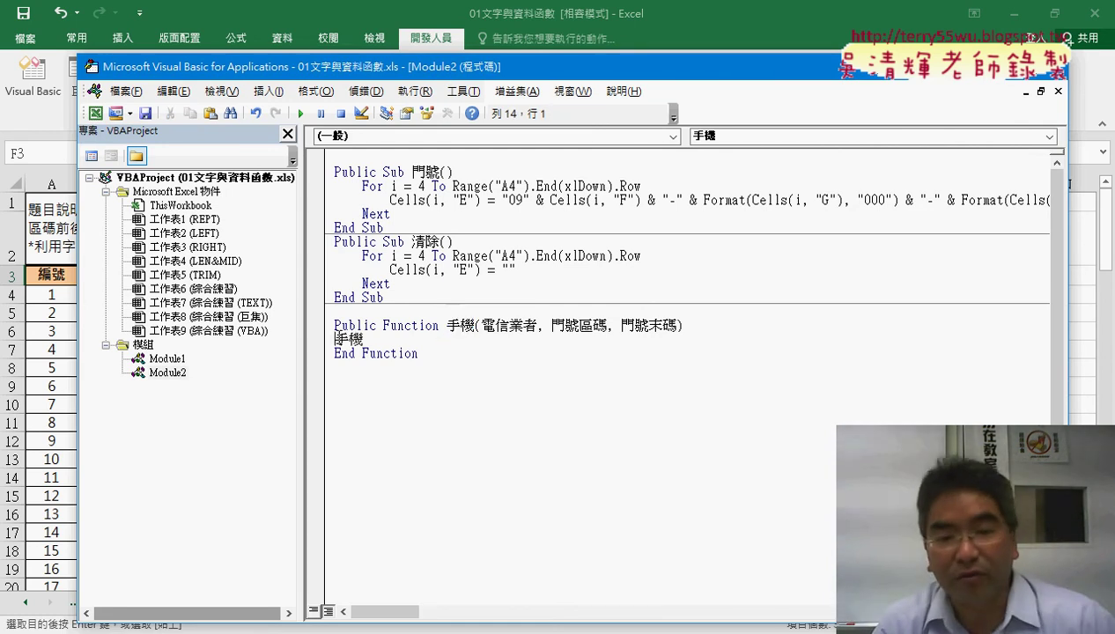
key("Tab")
left_click(418, 342)
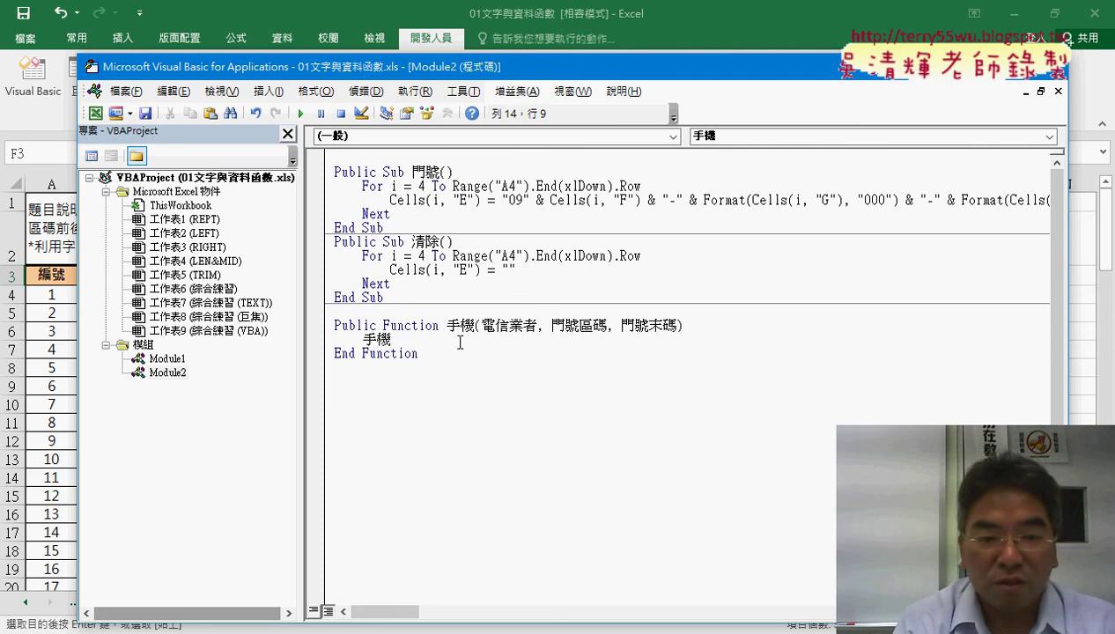
type("=")
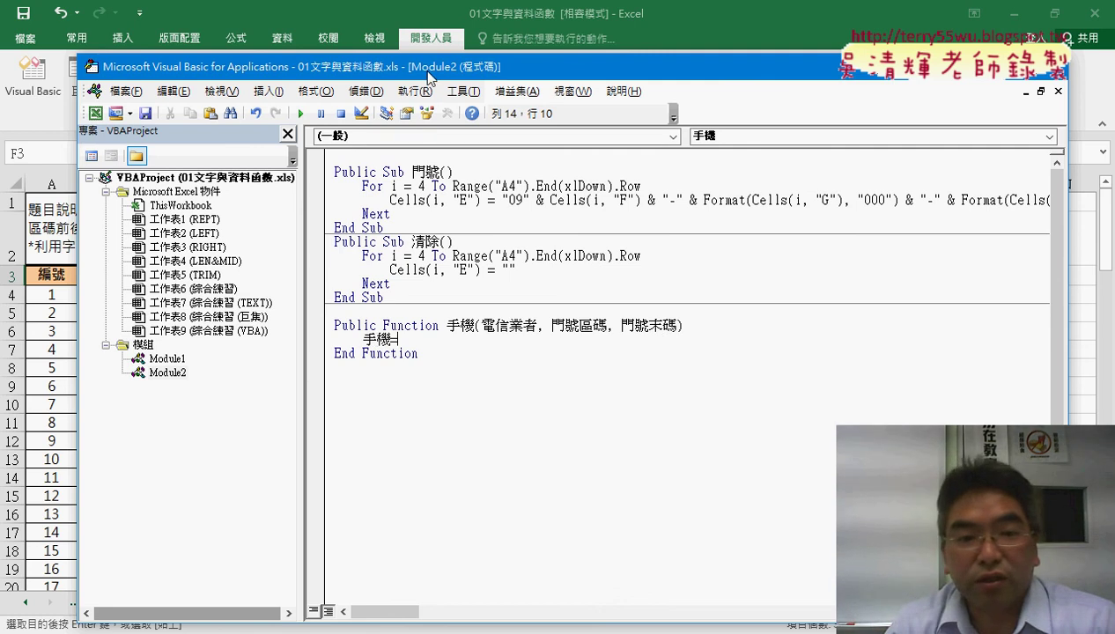
left_click_drag(428, 77, 499, 345)
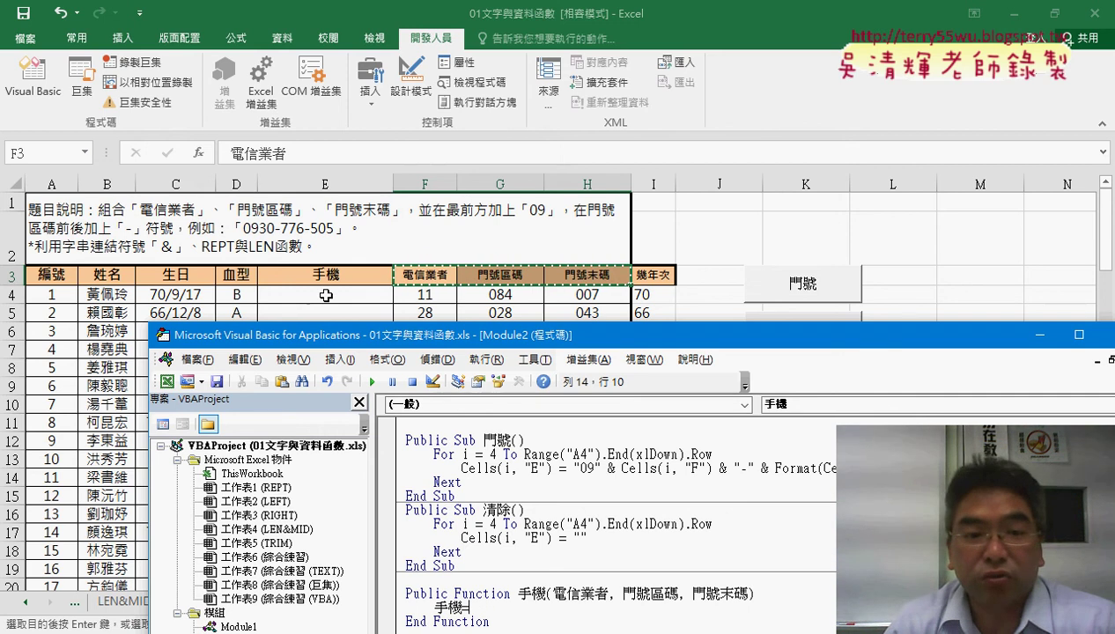
left_click_drag(397, 335, 343, 41)
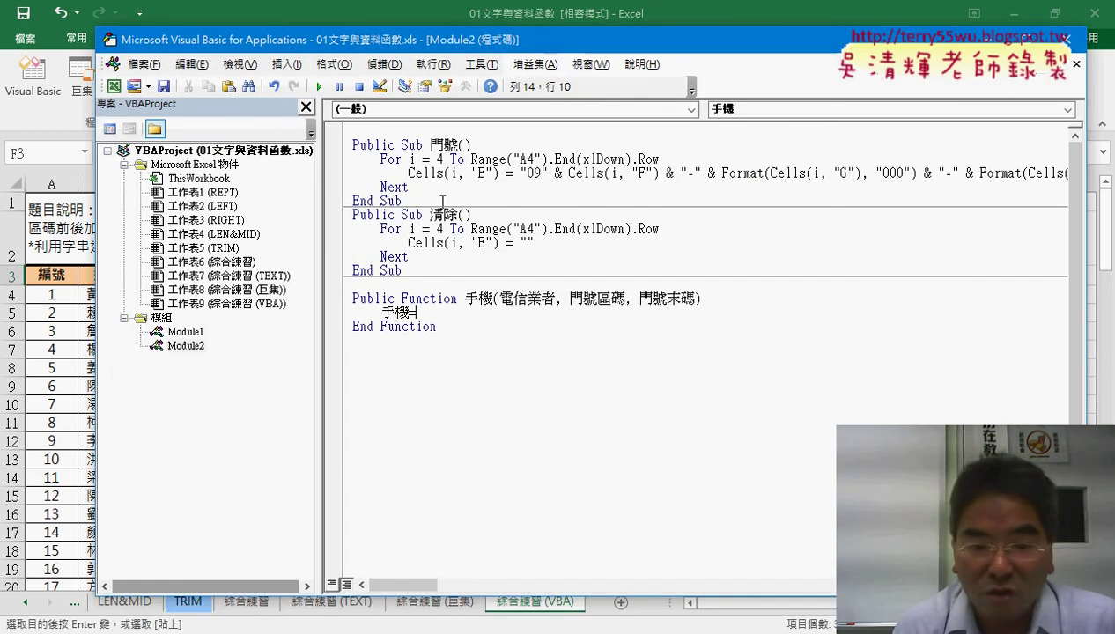
type("\"09")
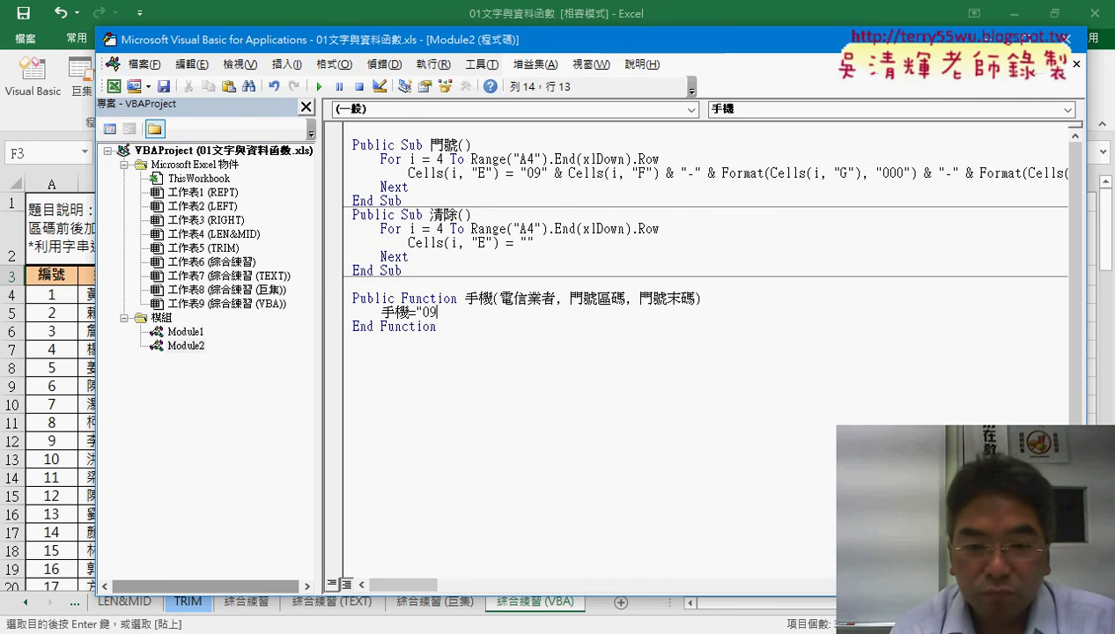
type("\" ")
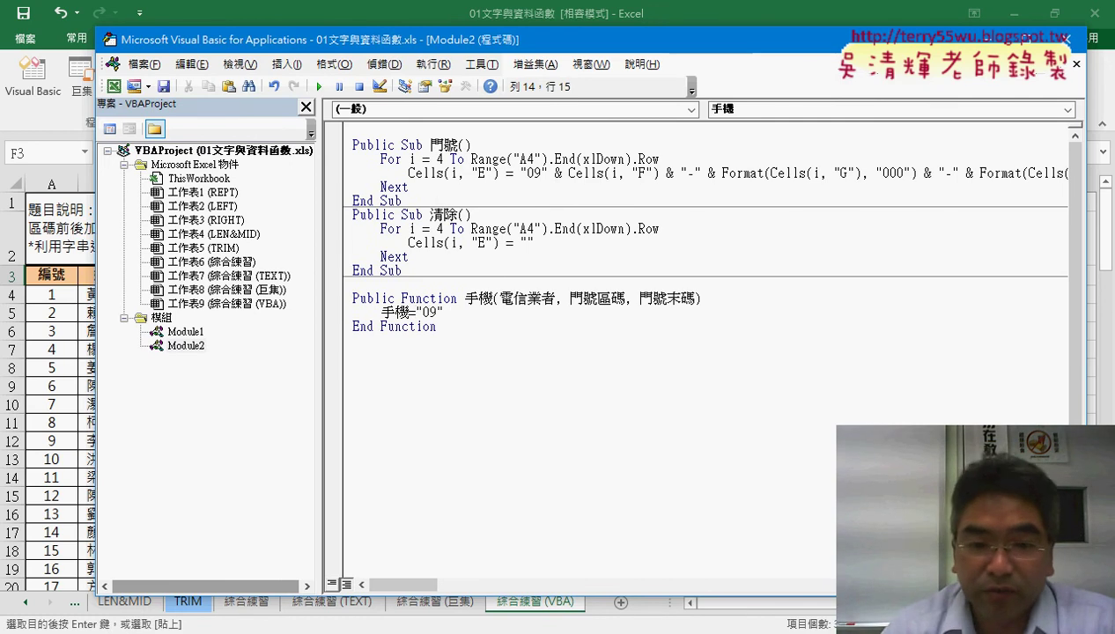
type("&")
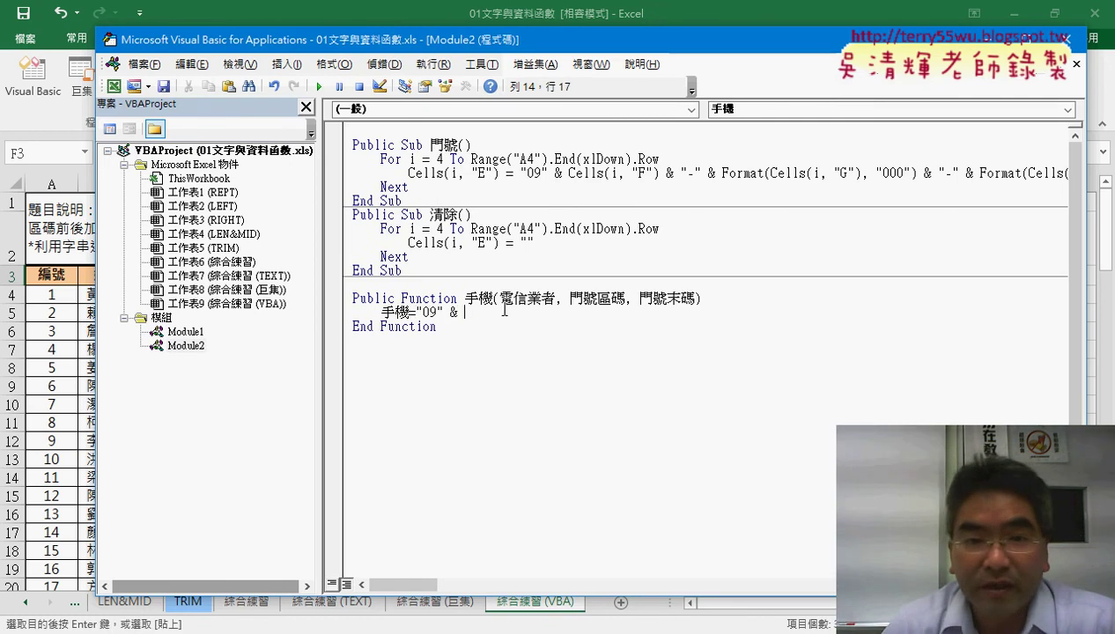
left_click_drag(499, 39, 458, 322)
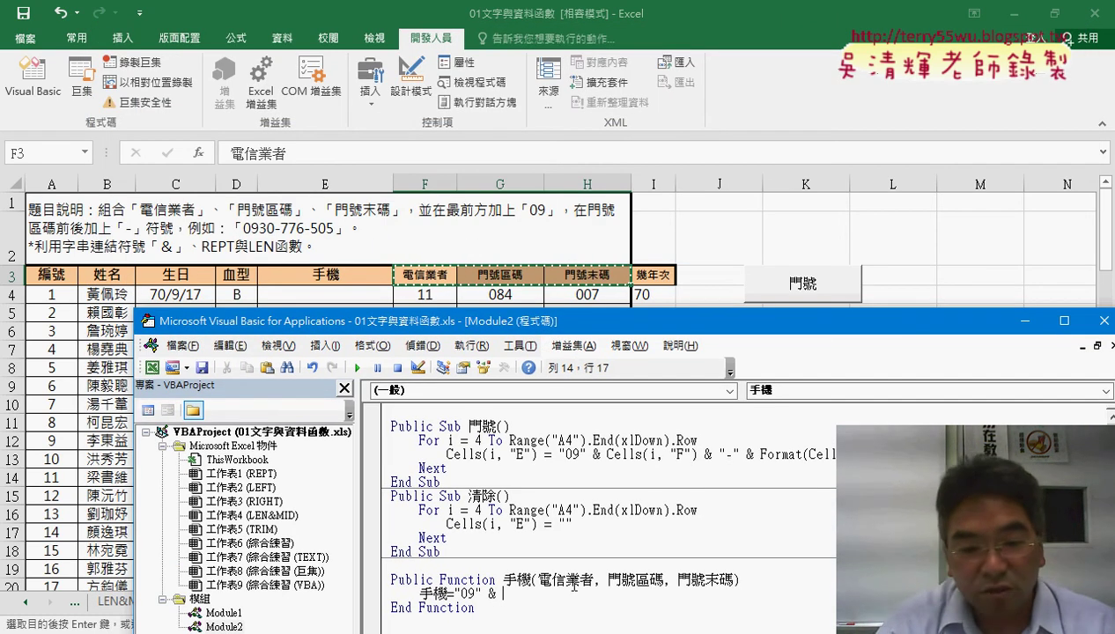
Append the 電信業者 parameter after "09" & in the 手機 statement
left_click(546, 581)
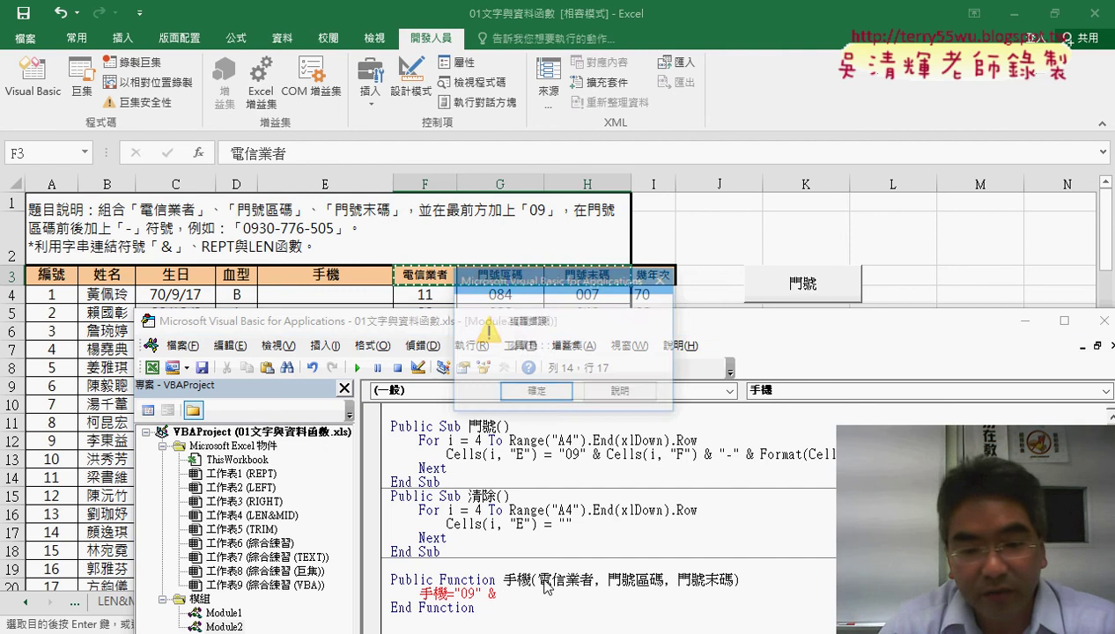
key("Return")
left_click_drag(541, 580, 592, 580)
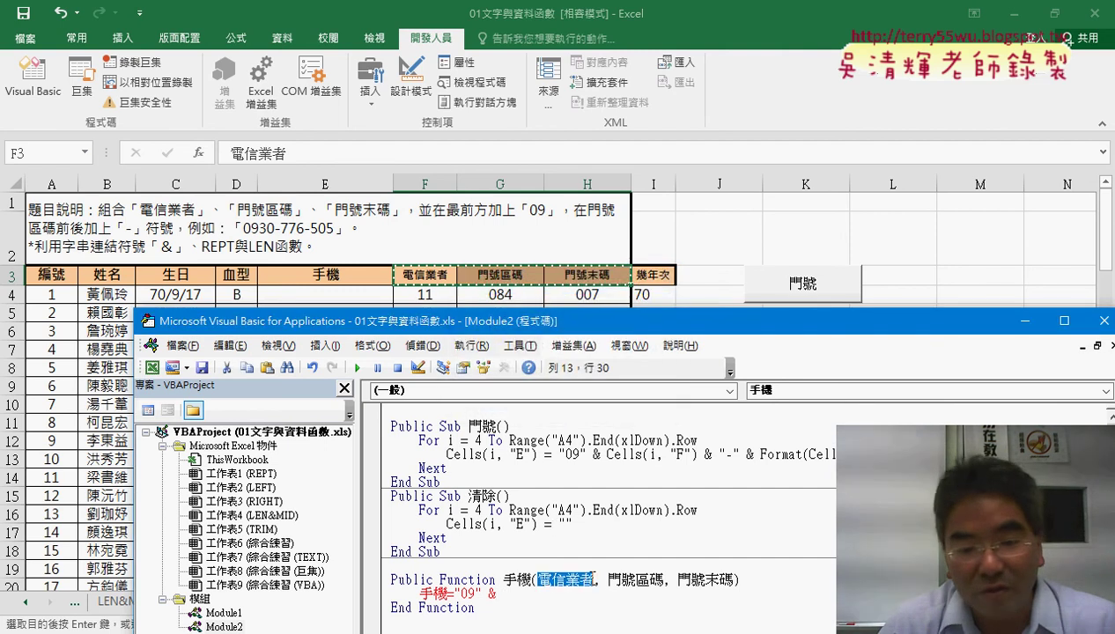
key("ctrl+c")
left_click(499, 593)
key("ctrl+v")
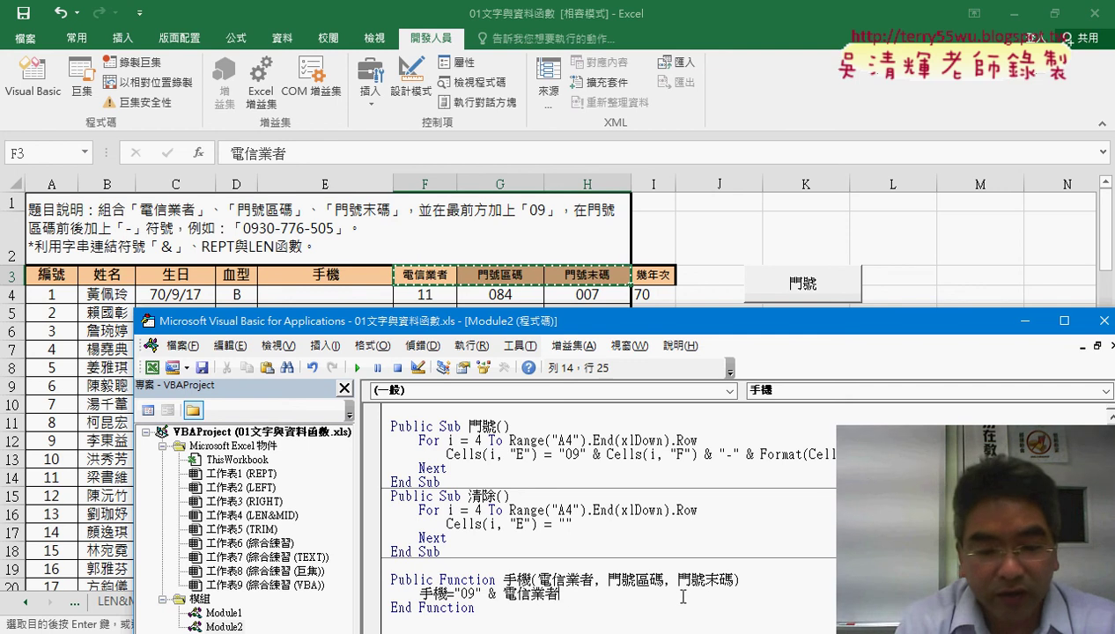
Add & "-" & Format(門號區碼, "000") to the end of the 手機 statement
type(" &")
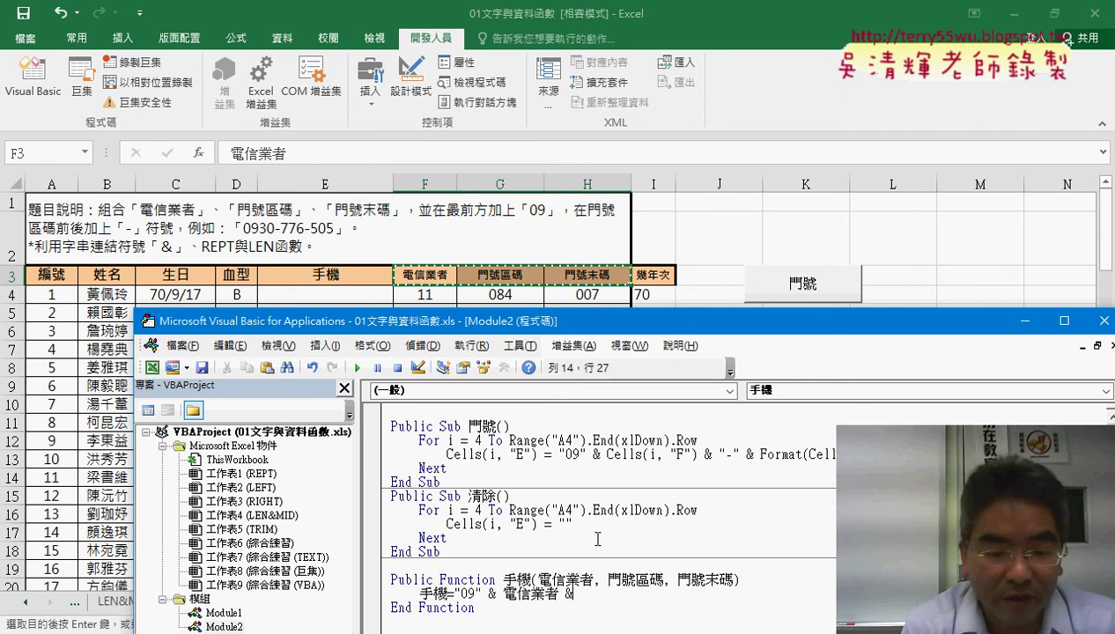
type(" fo")
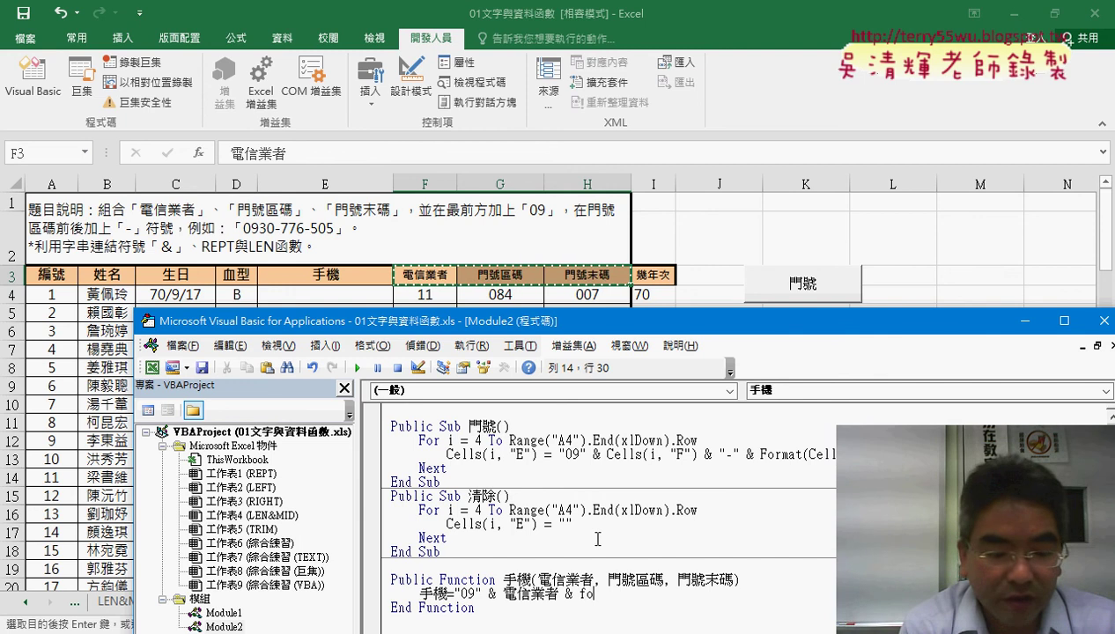
type("rm")
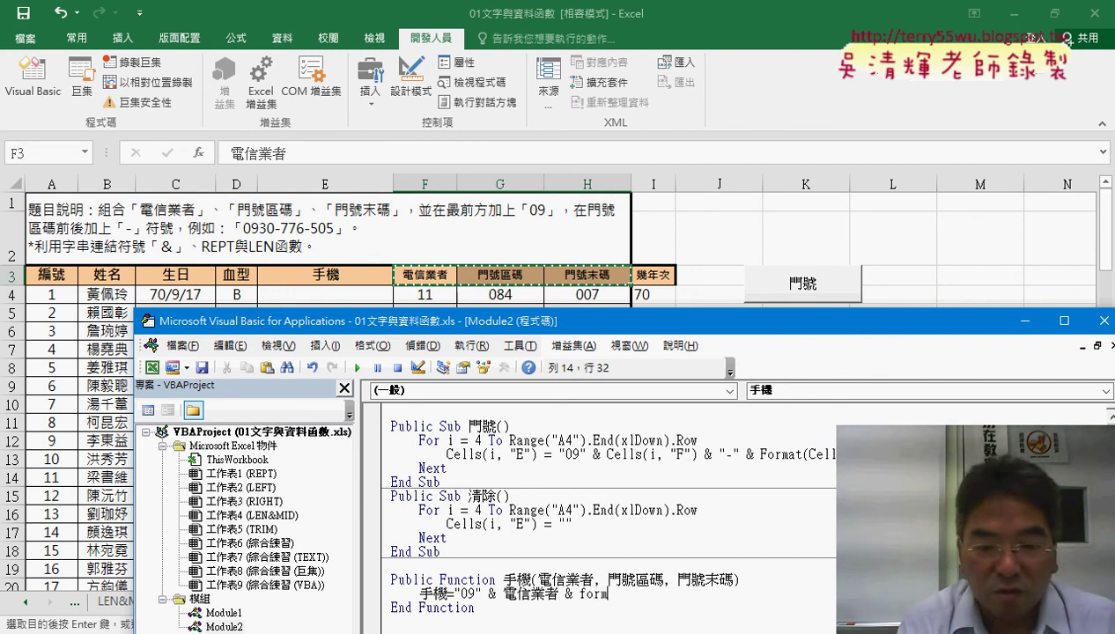
type("at(")
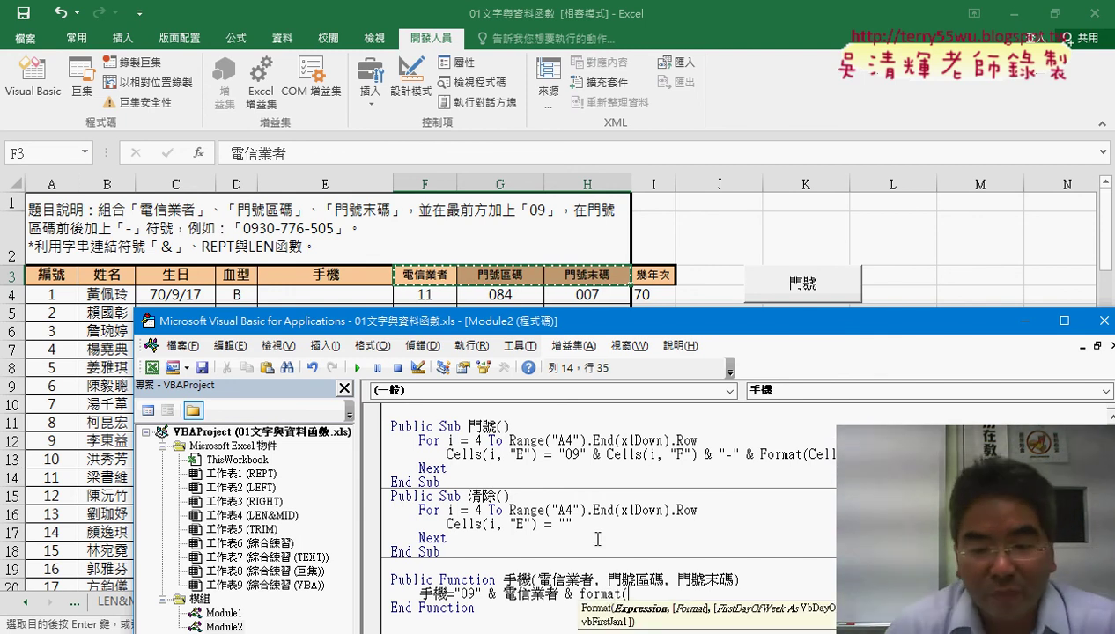
left_click(642, 566)
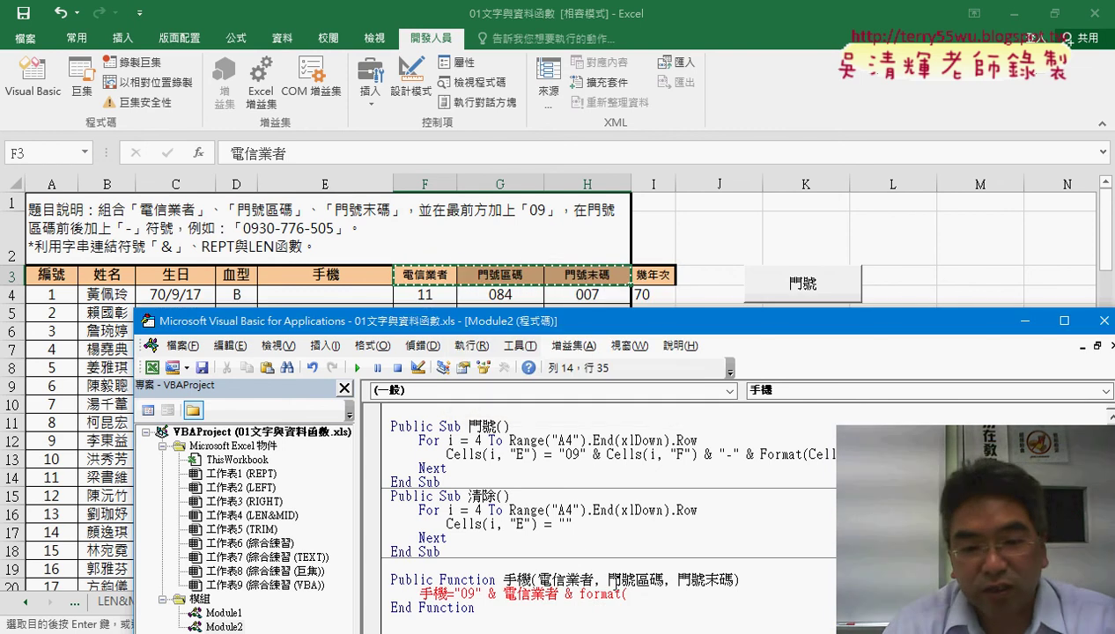
double_click(616, 580)
key("ctrl+c")
left_click(661, 594)
key("ctrl+v")
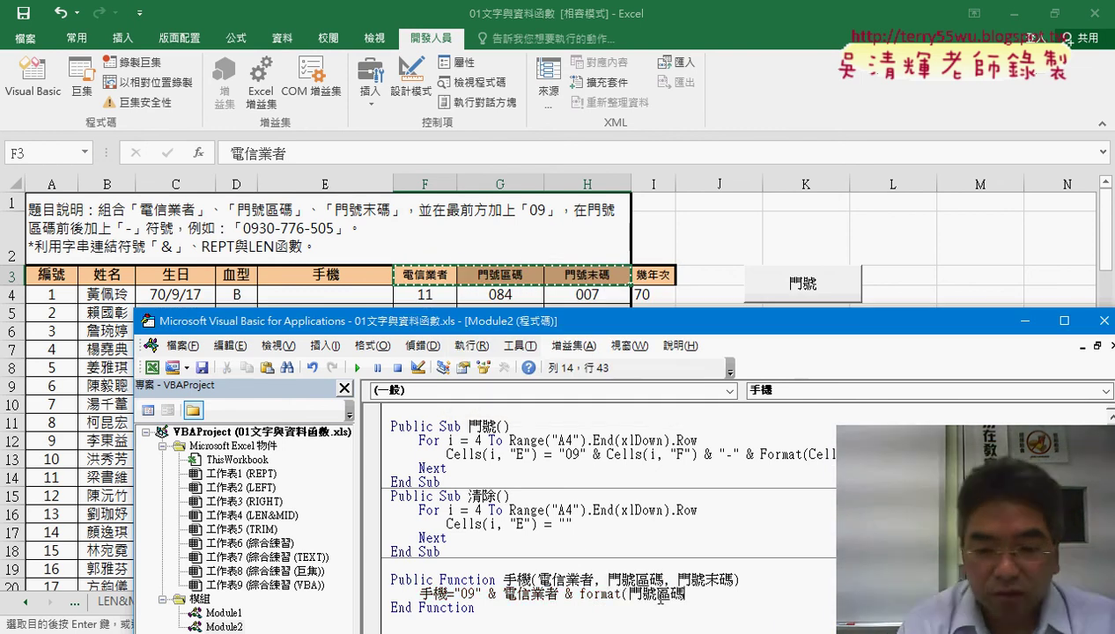
type(",\"")
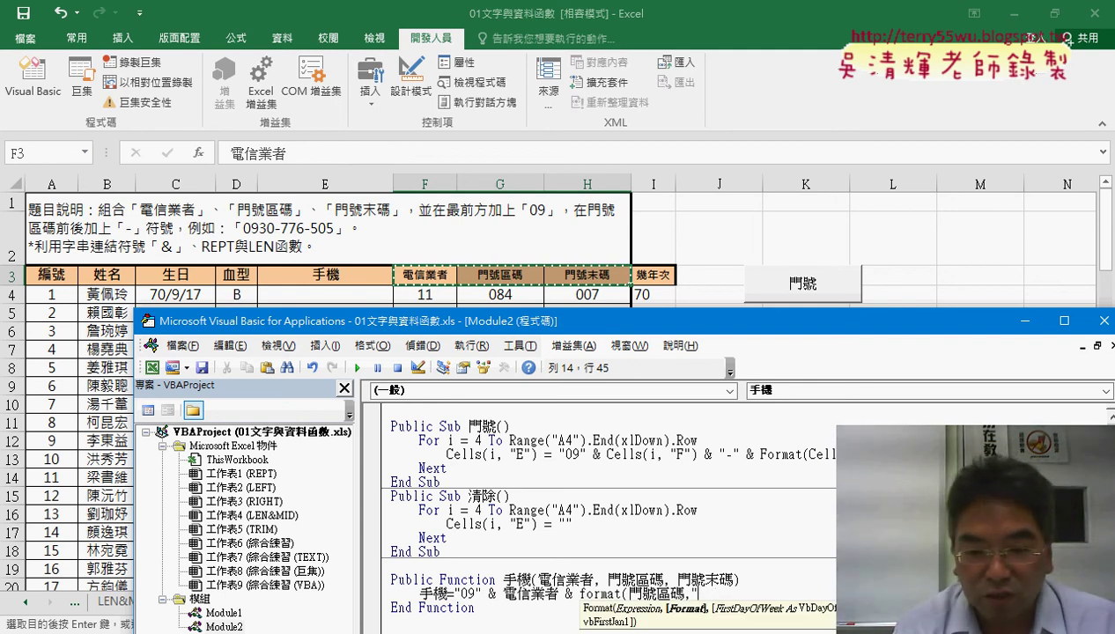
type("000")
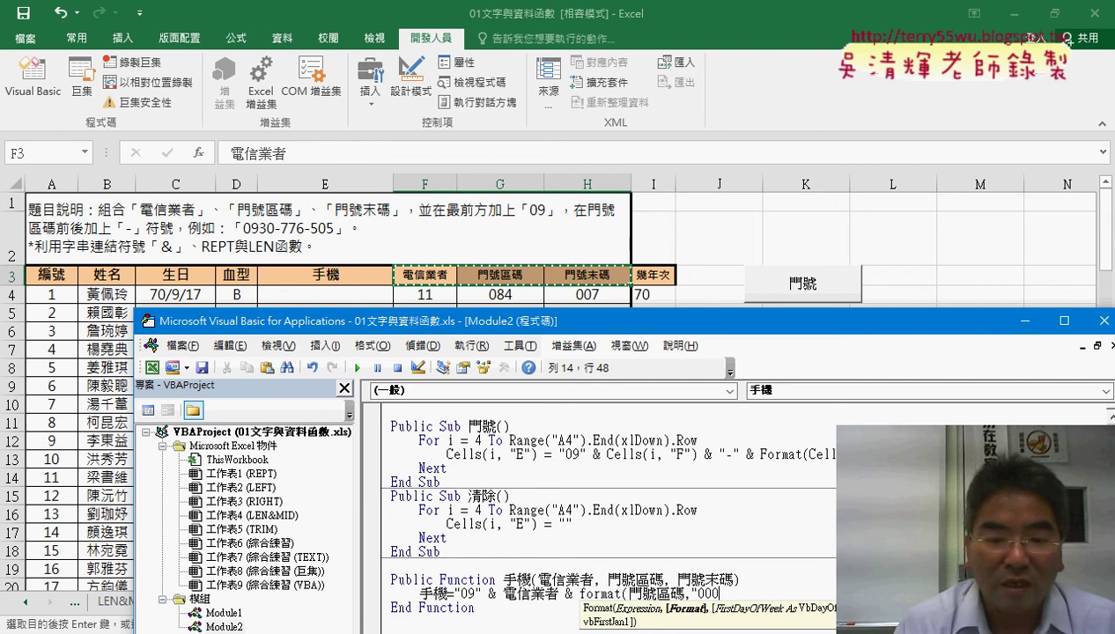
type("\")")
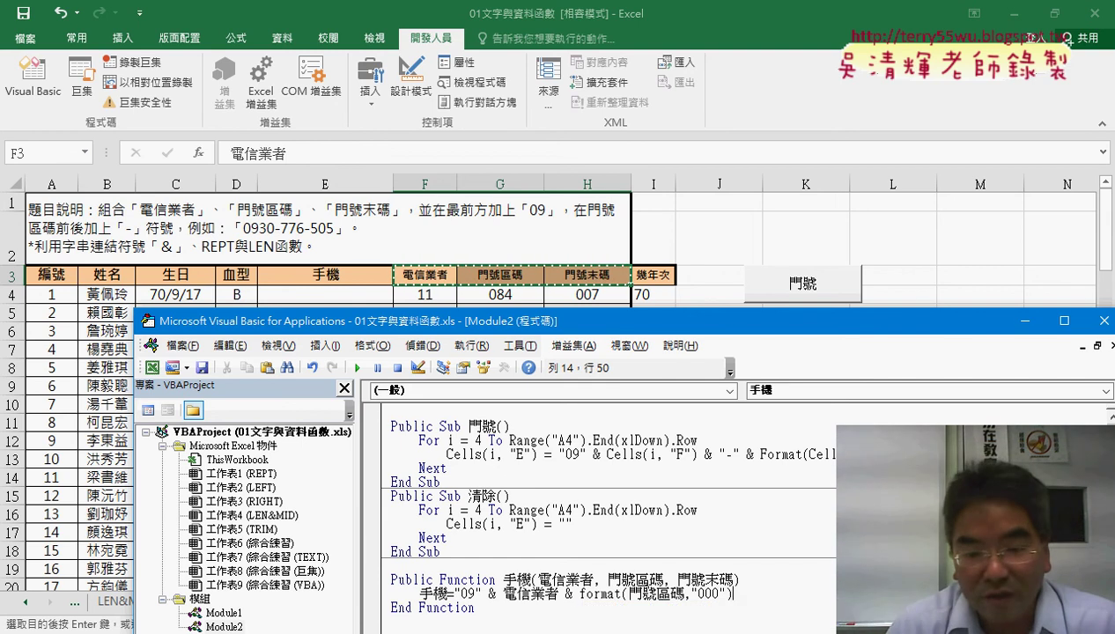
left_click(574, 595)
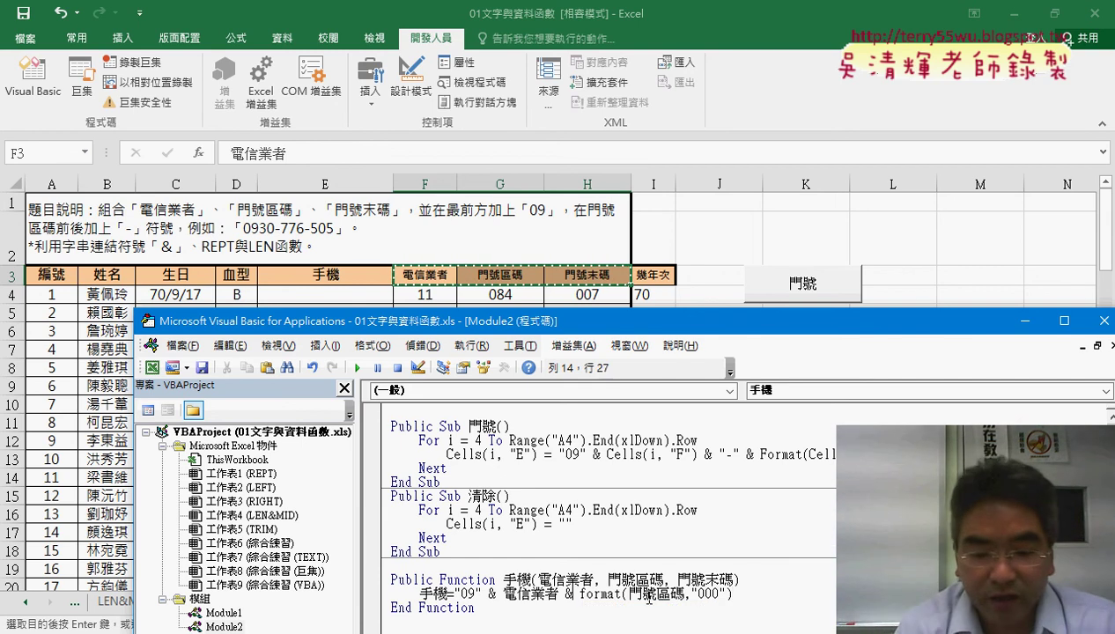
type("\"")
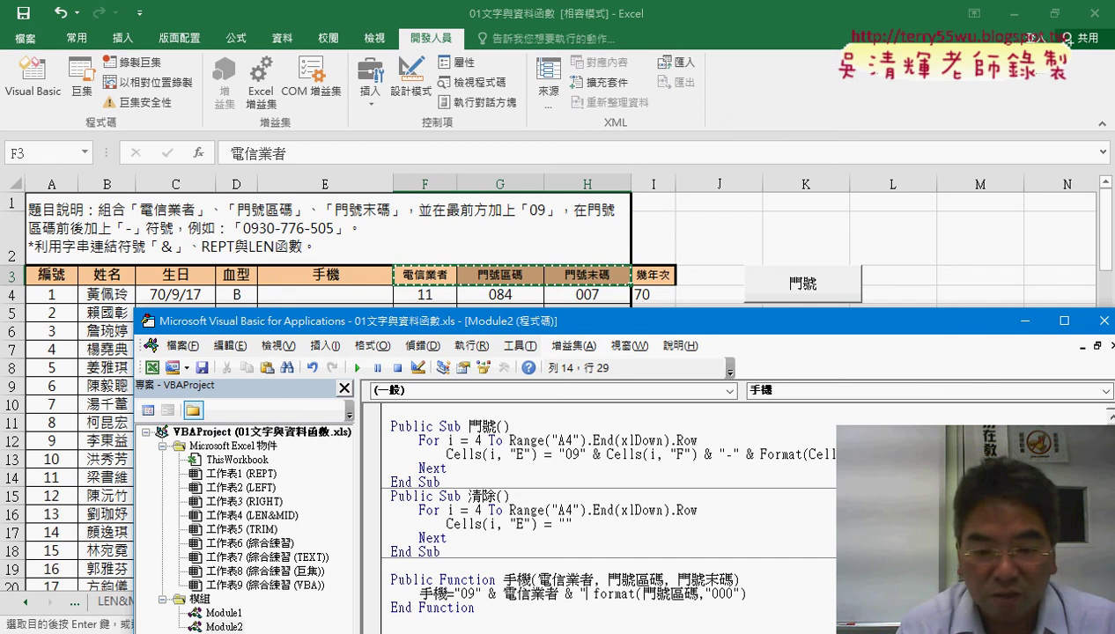
type("\"-")
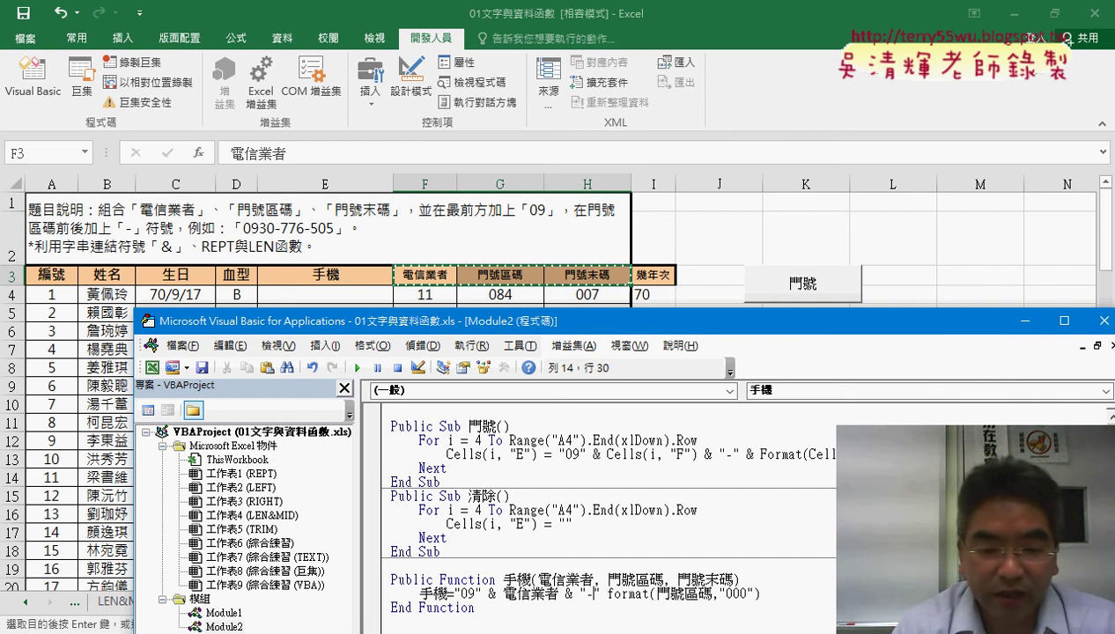
type(" &")
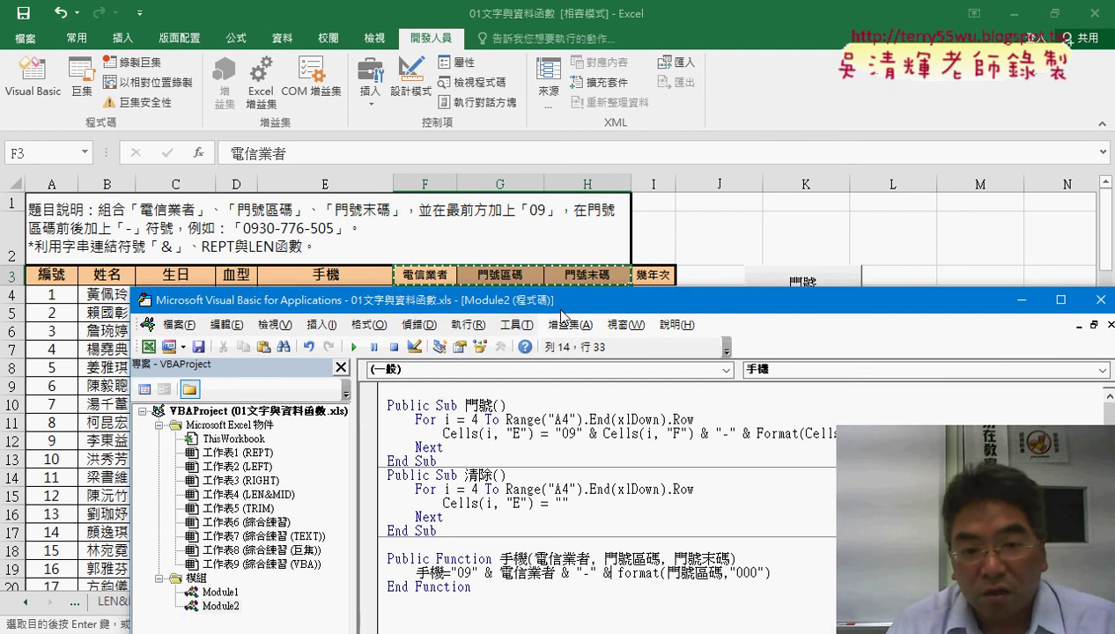
left_click_drag(561, 333, 506, 102)
Duplicate the & "-" & Format(門號區碼, "000") part at the end of the return line
left_click(527, 389)
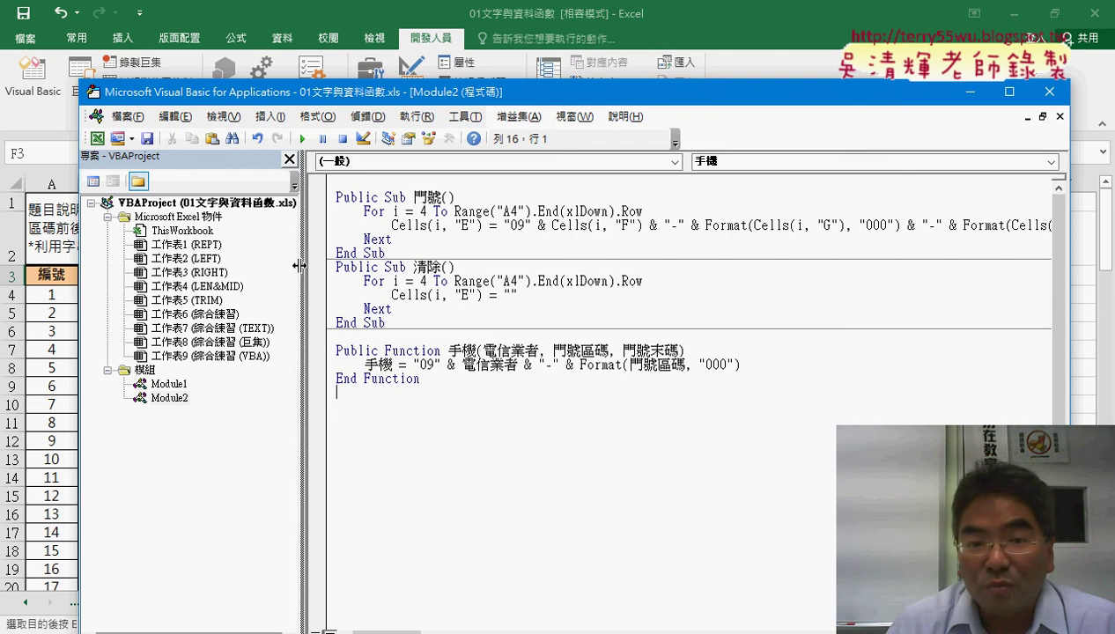
left_click_drag(303, 263, 222, 264)
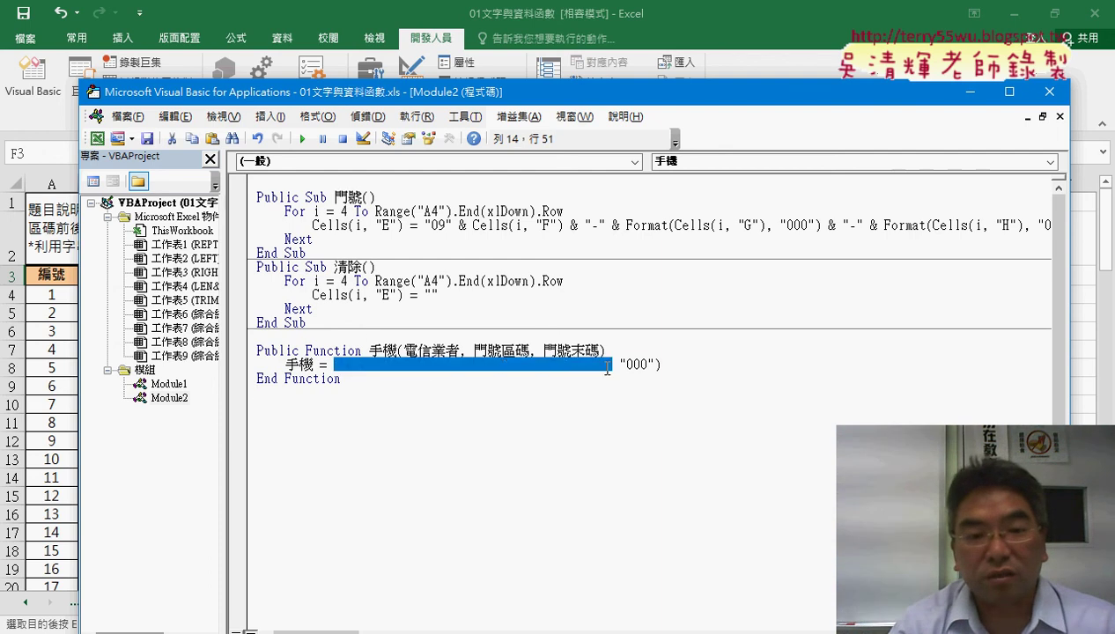
left_click_drag(333, 363, 661, 365)
left_click_drag(315, 363, 284, 363)
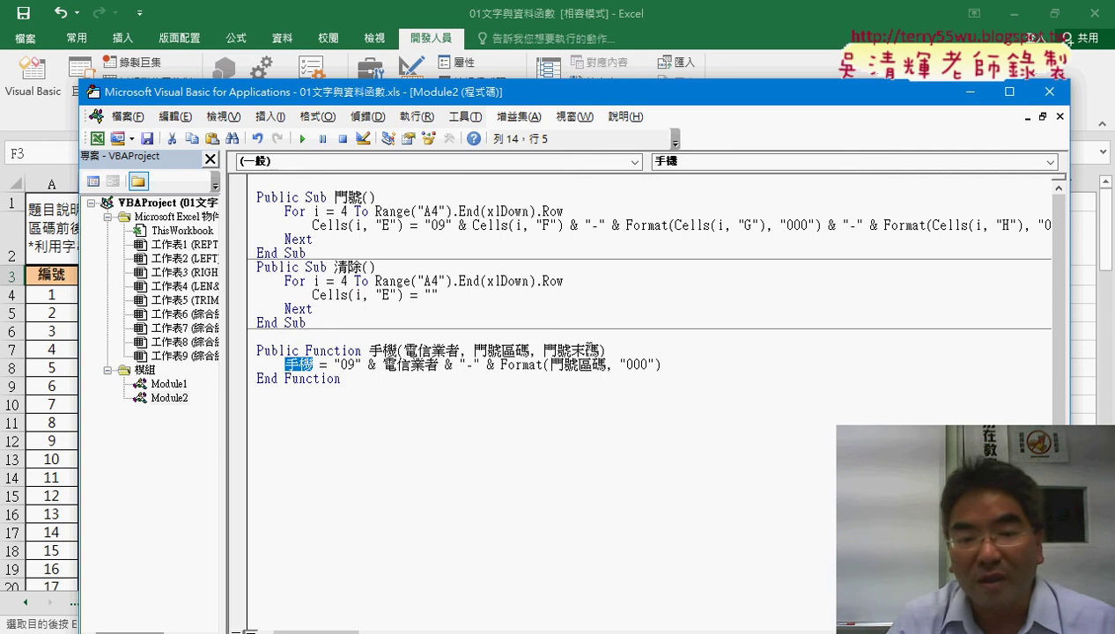
left_click_drag(669, 363, 445, 365)
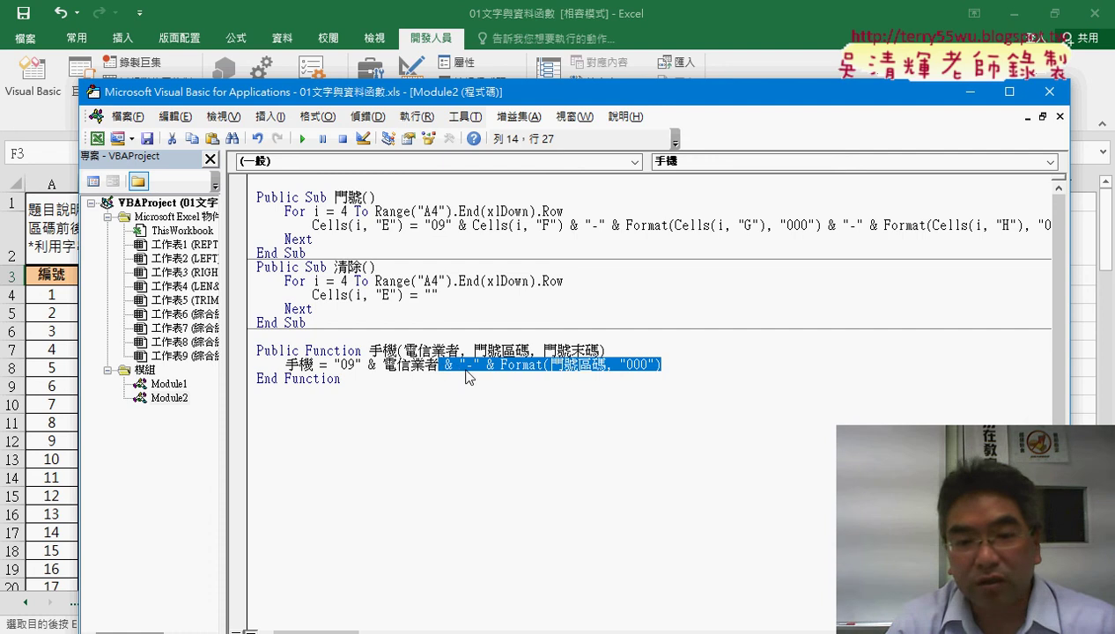
left_click_drag(536, 366, 675, 364)
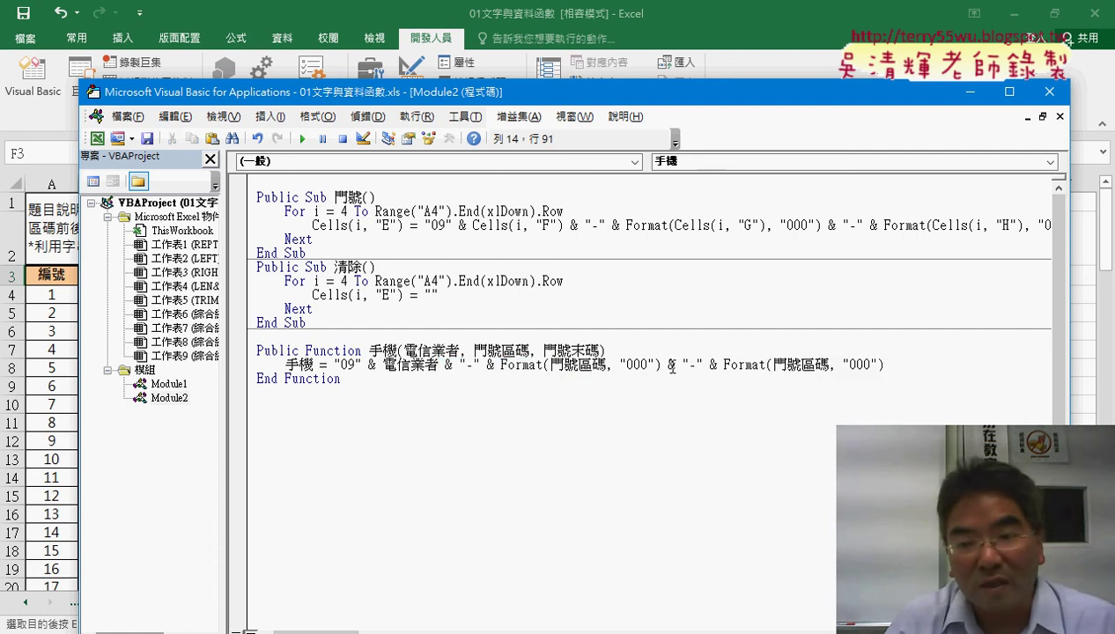
Change the copied argument to 門號末碼, giving Format(門號末碼, "000")
left_click_drag(801, 364, 814, 364)
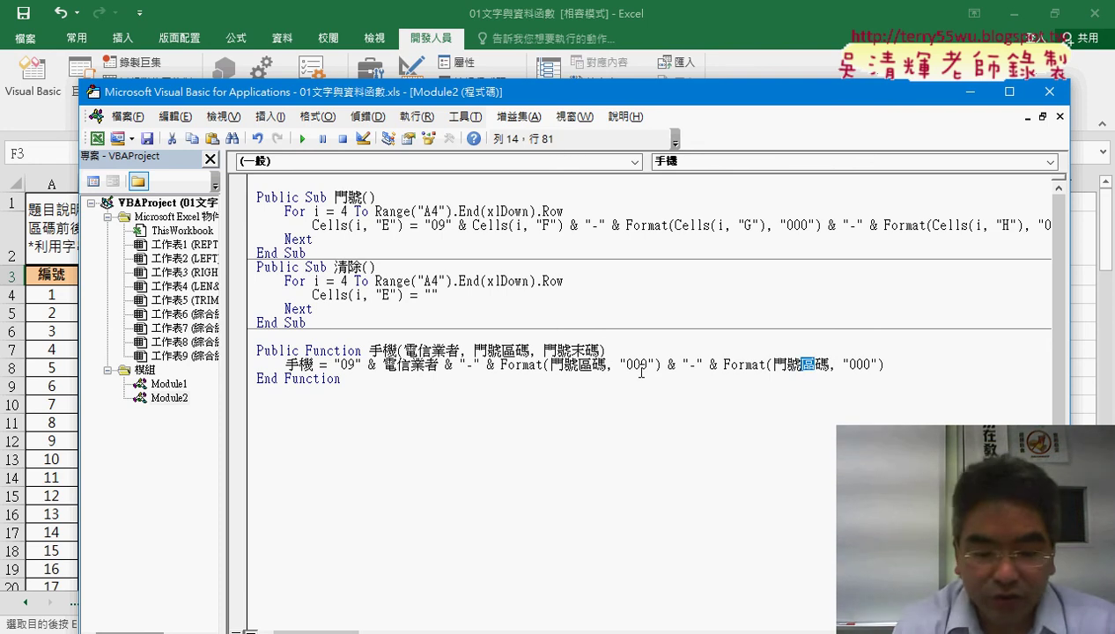
type("墓")
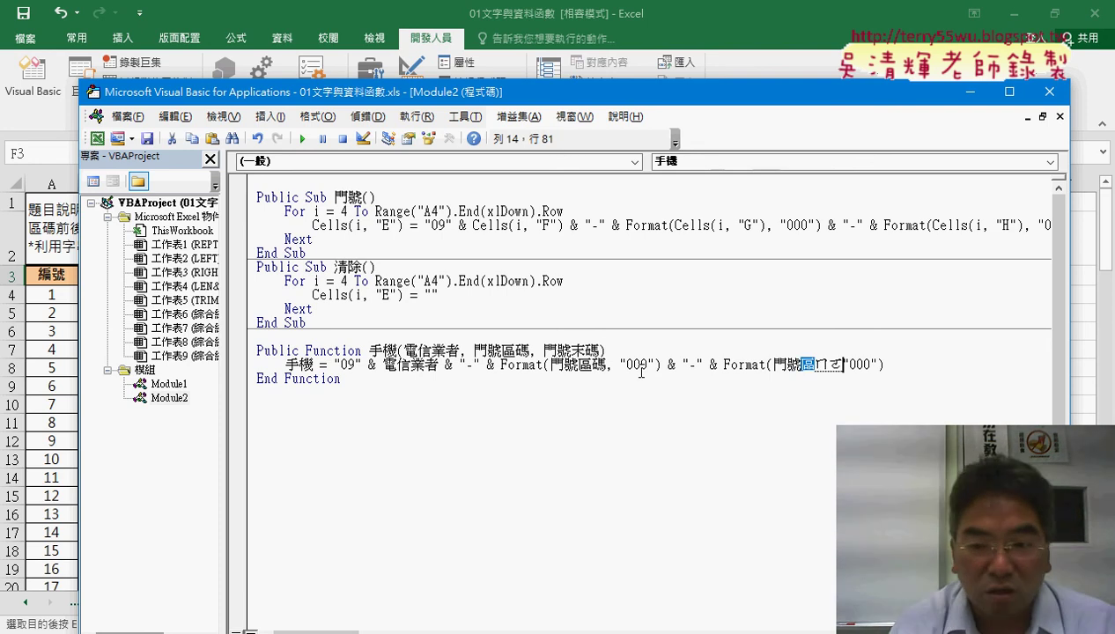
key("Down")
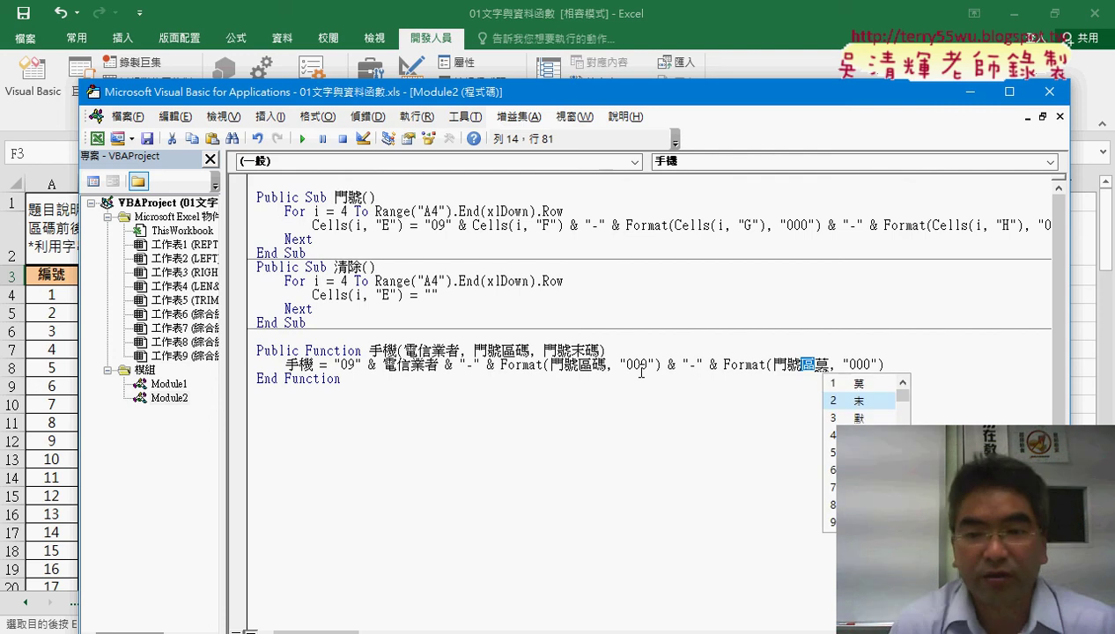
key("Return")
key("Return")
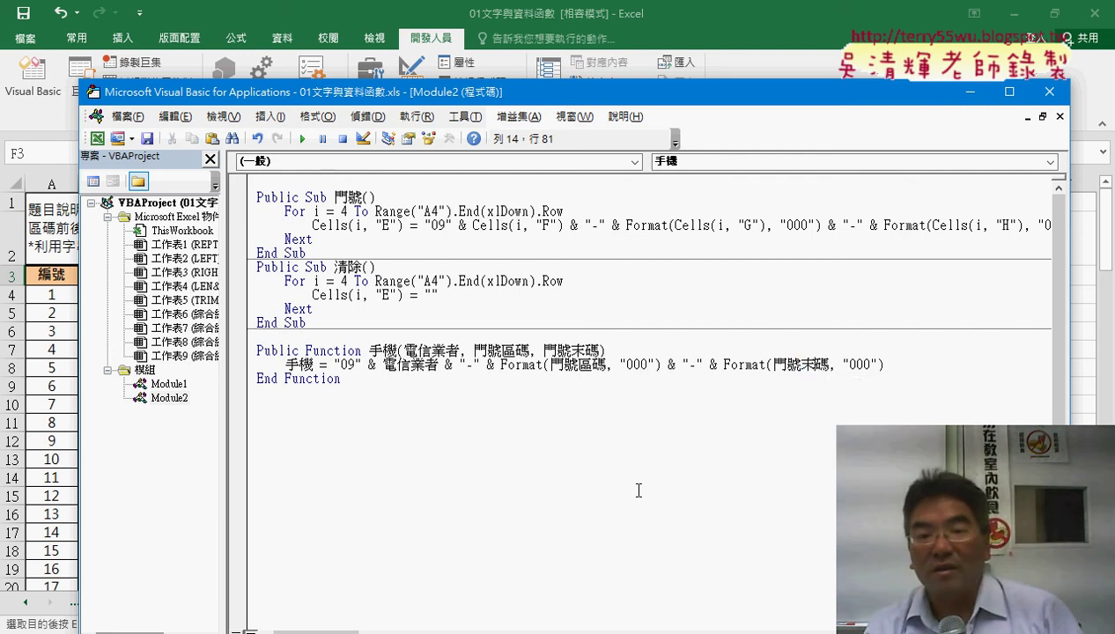
left_click(647, 482)
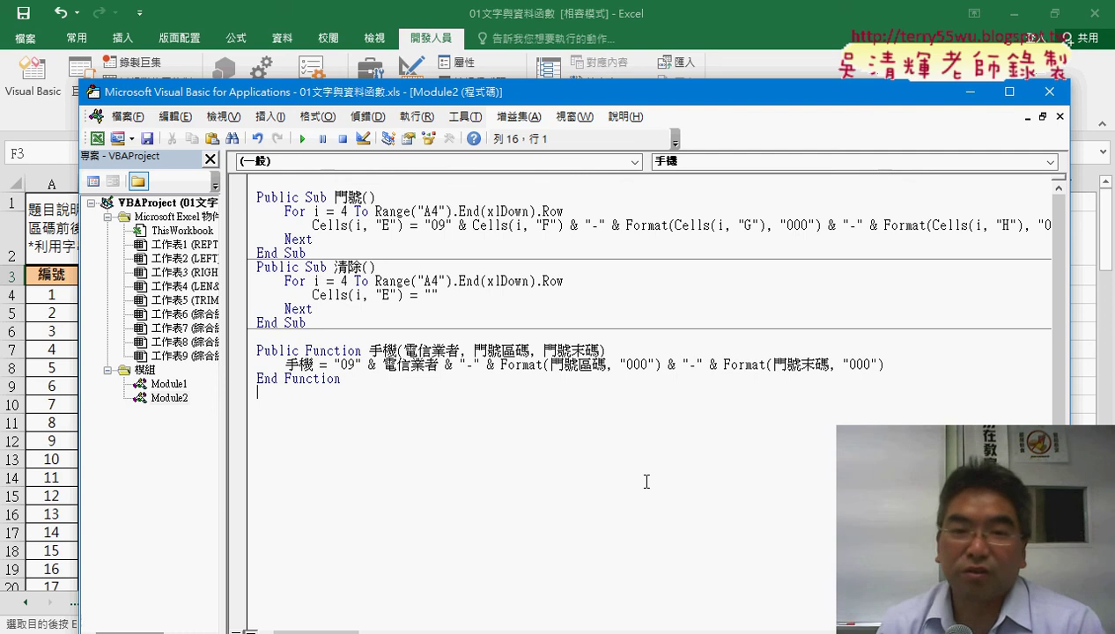
left_click(397, 211)
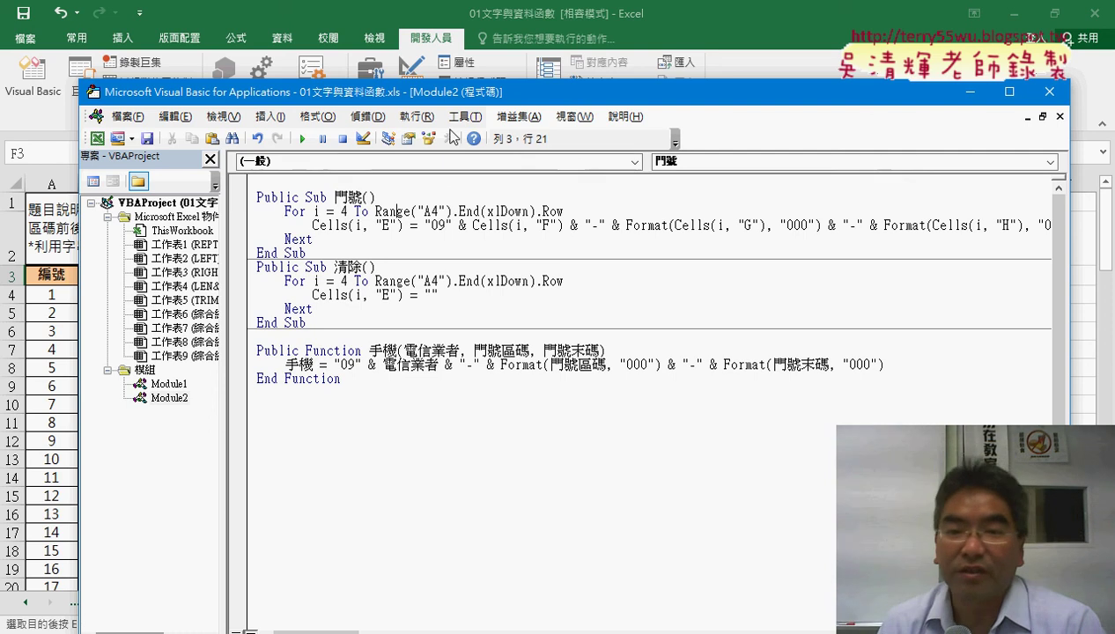
Run the 門號 macro then 清除 on column E, and return to cell E4
left_click_drag(459, 103, 744, 98)
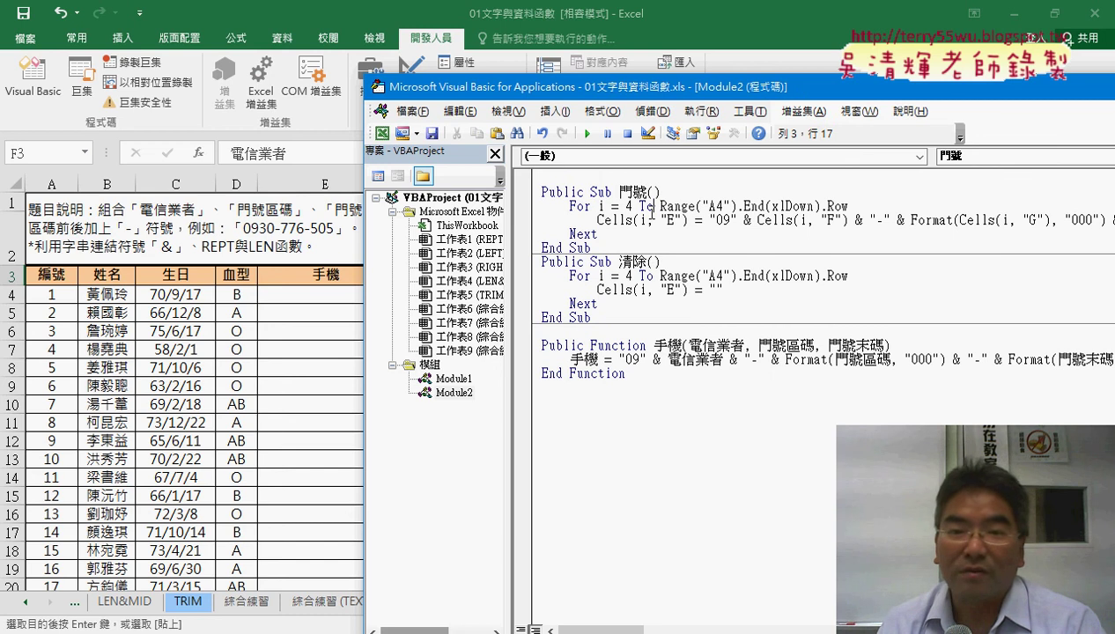
key("F5")
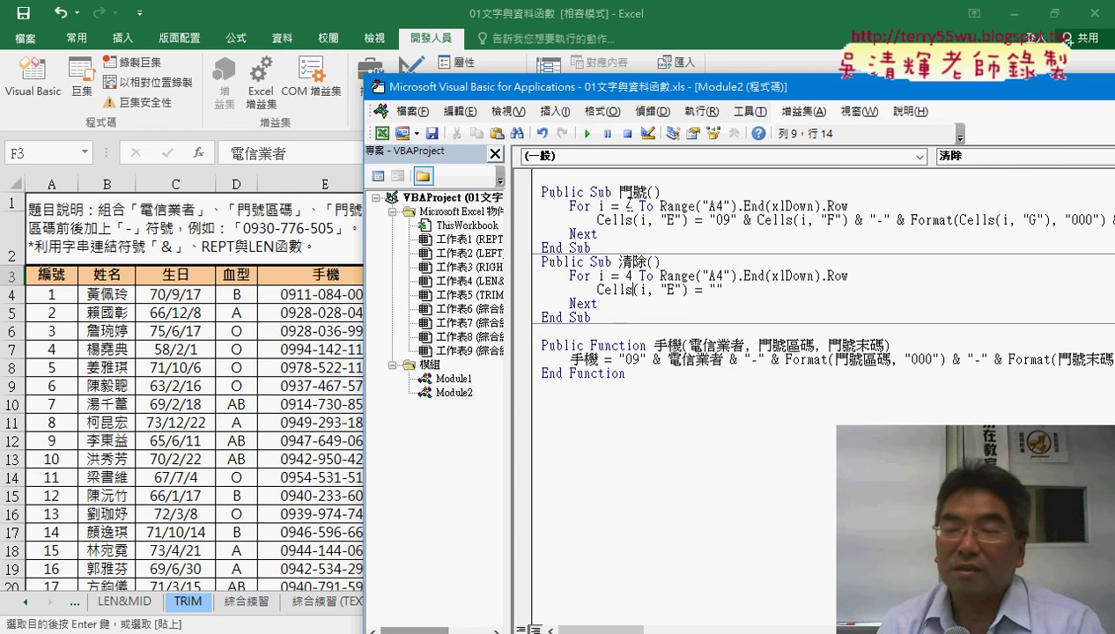
left_click(588, 133)
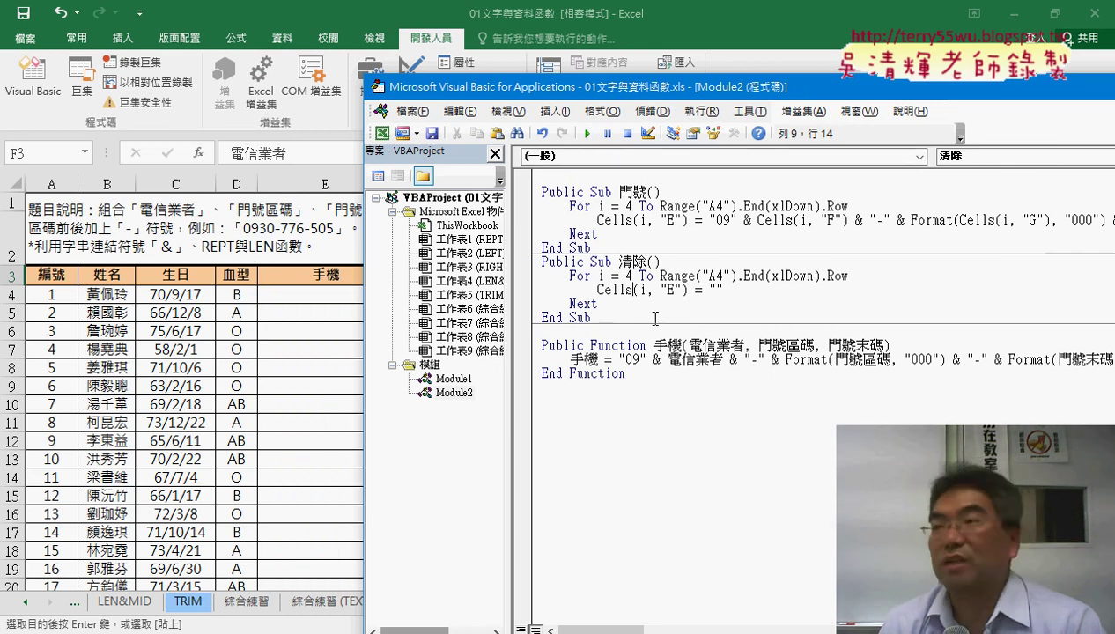
left_click(681, 359)
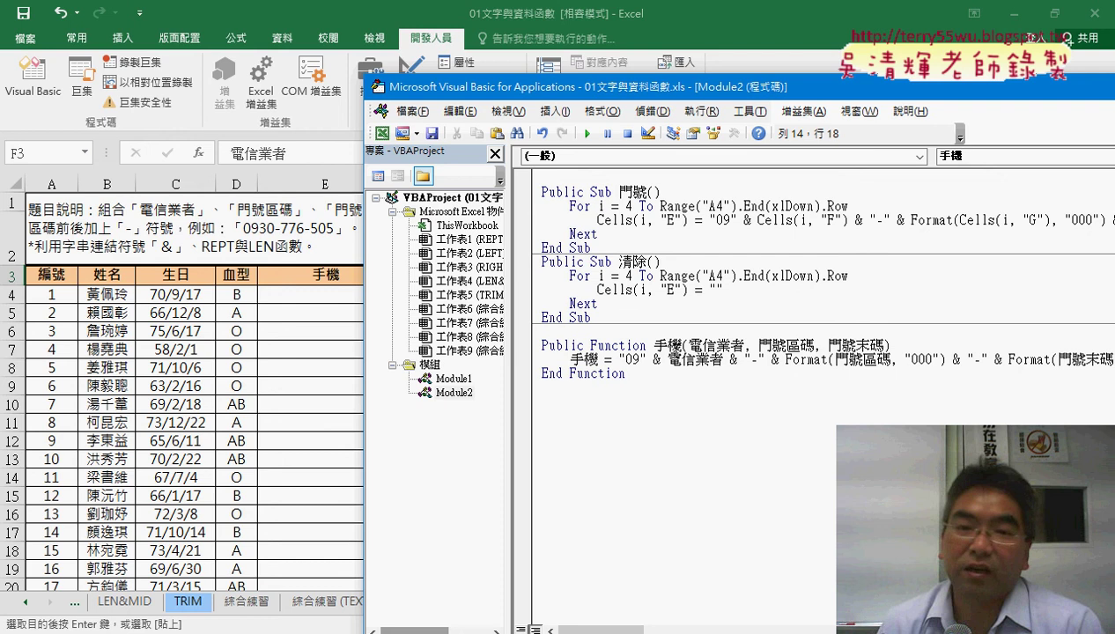
left_click(588, 134)
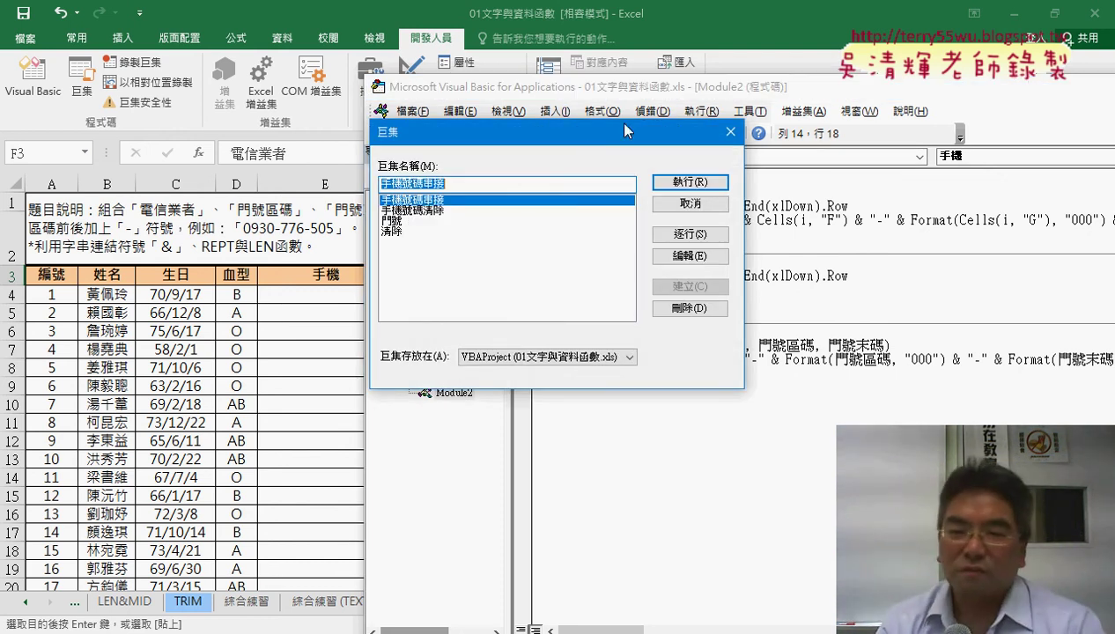
left_click(694, 204)
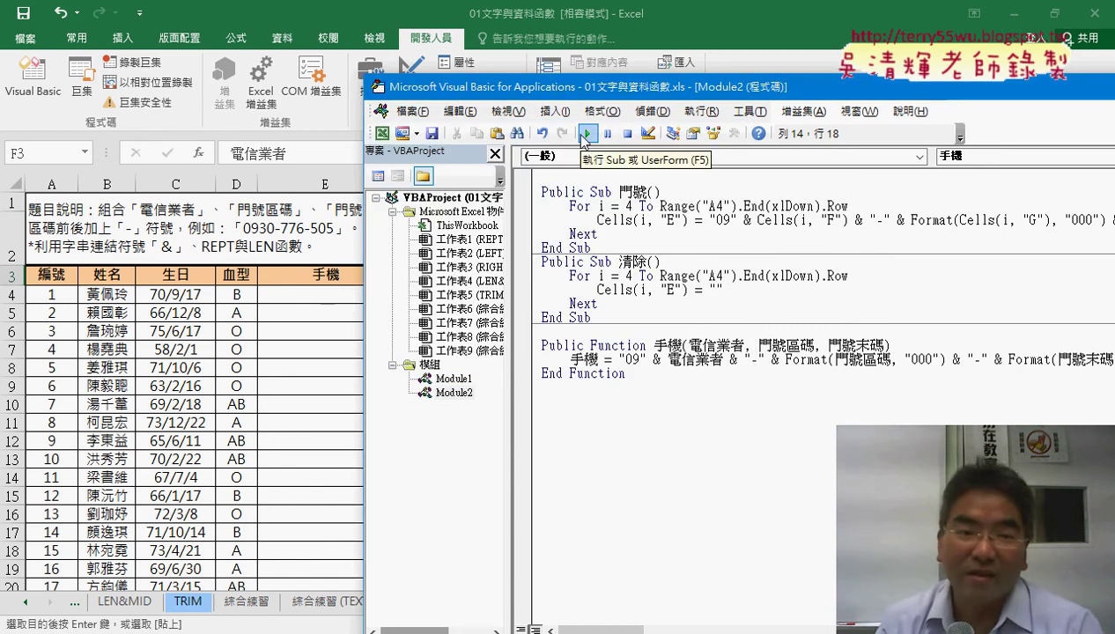
left_click(318, 295)
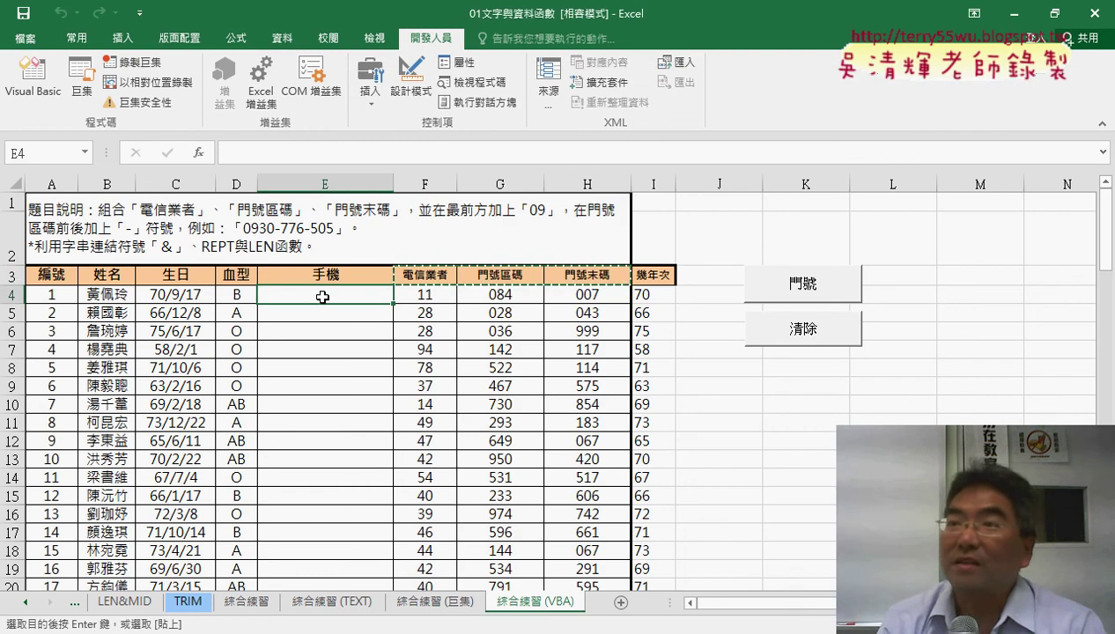
Insert the custom 手機 function into E4 from the 使用者定義 category
left_click(200, 152)
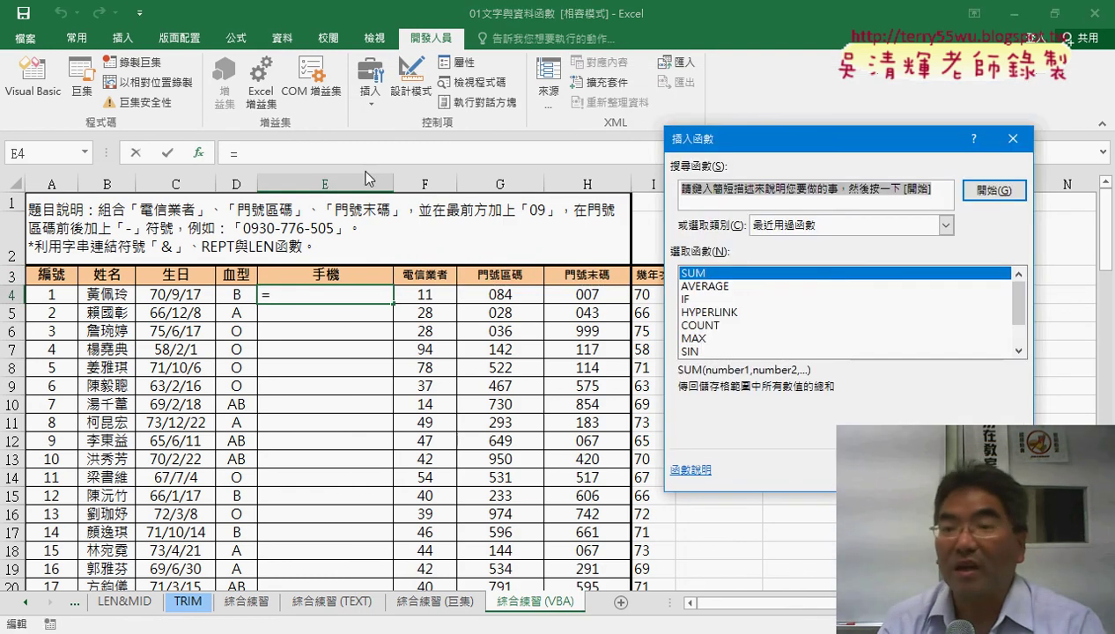
left_click(814, 225)
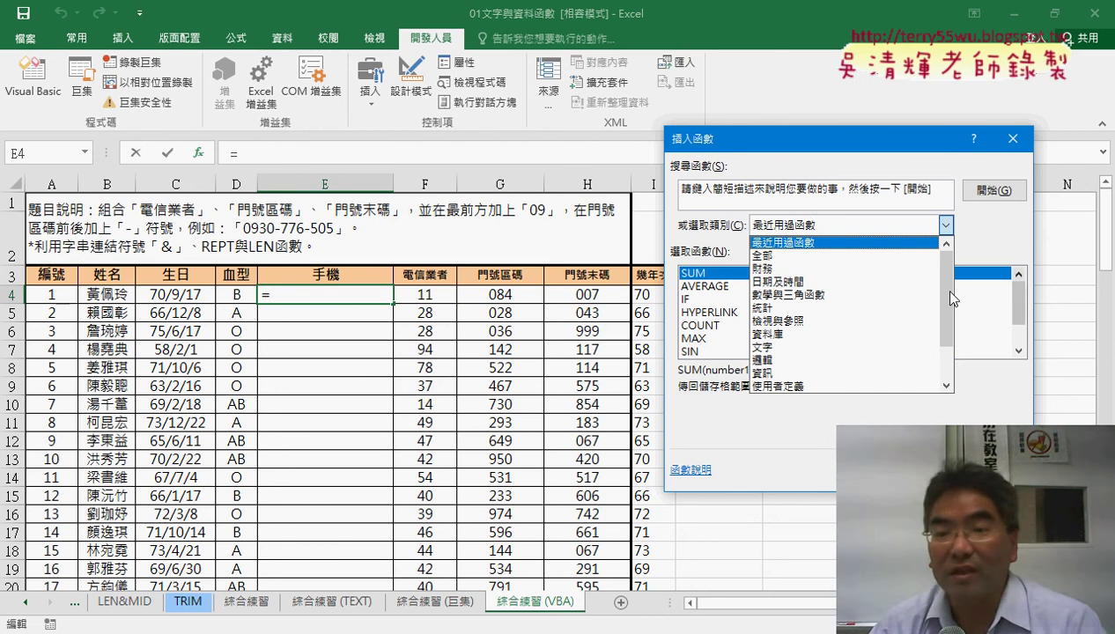
left_click(810, 387)
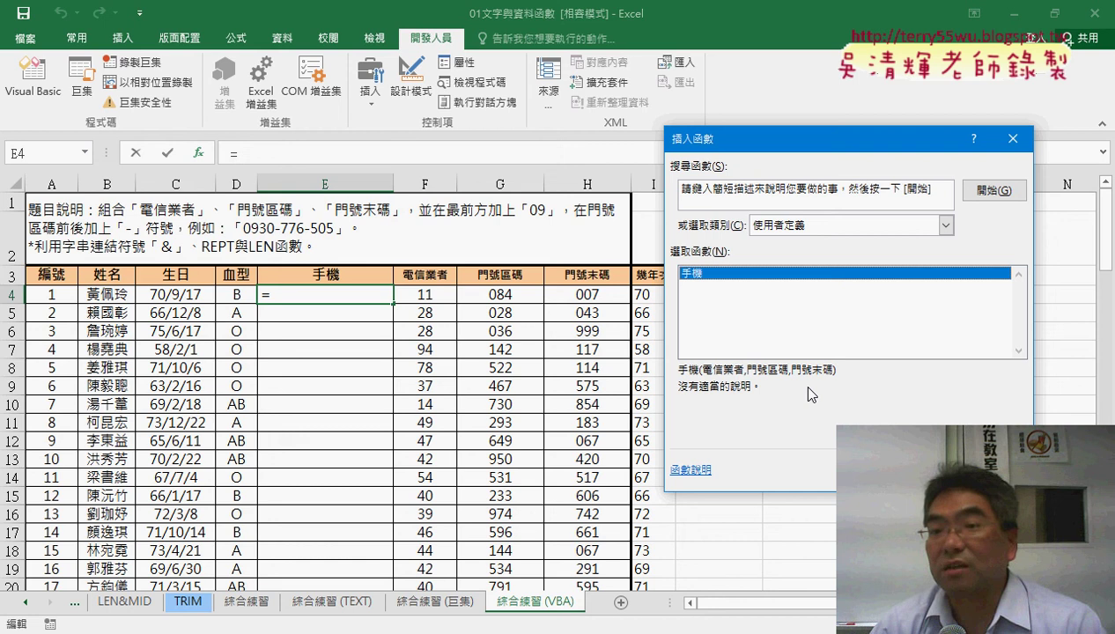
double_click(720, 275)
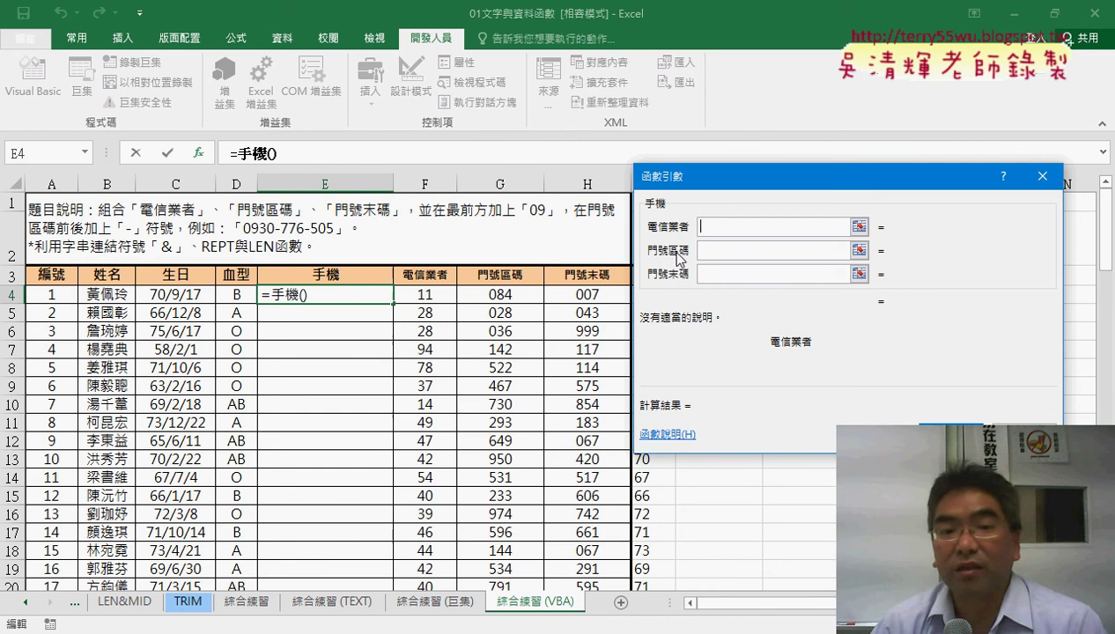
Set the 手機 arguments to F4, G4 and H4 and confirm =手機(F4,G4,H4)
left_click(437, 299)
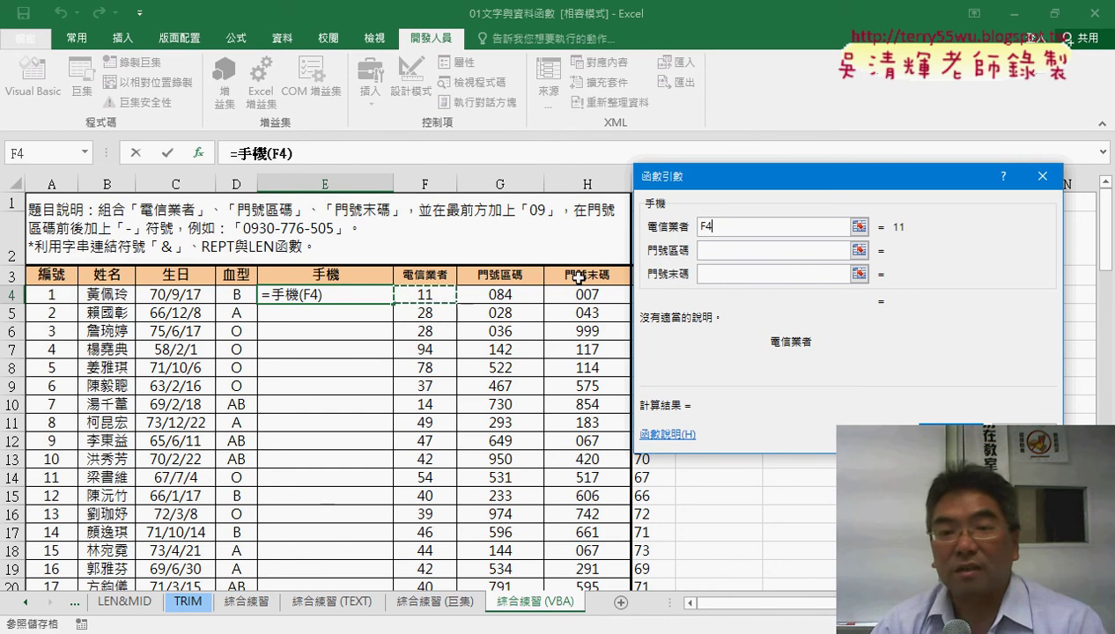
left_click(716, 249)
left_click(490, 294)
left_click(717, 274)
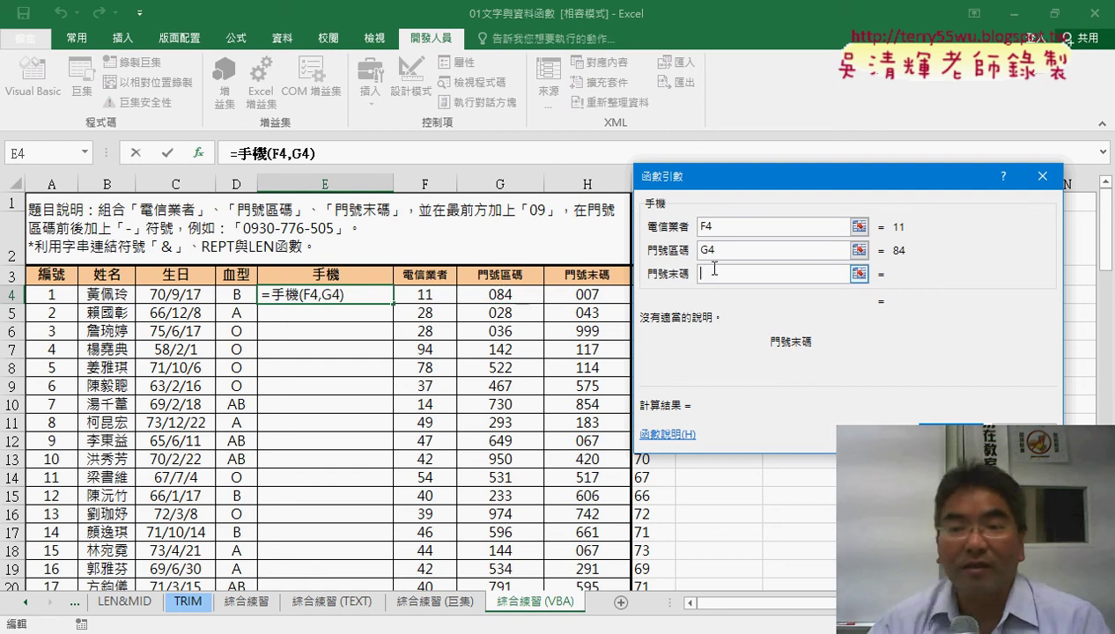
left_click(585, 294)
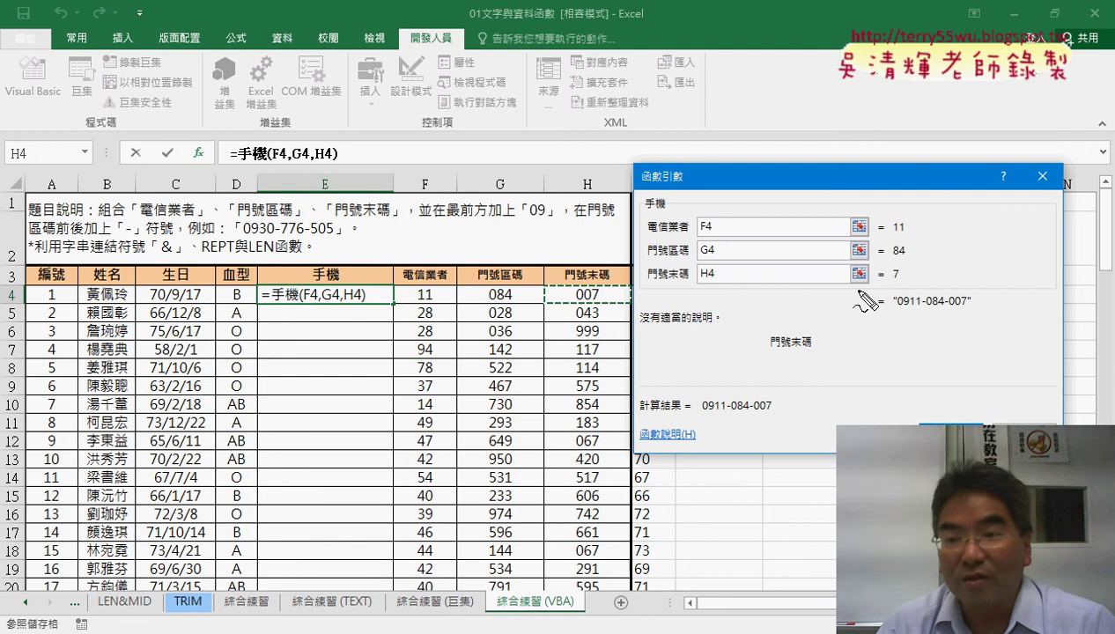
left_click_drag(888, 290, 988, 284)
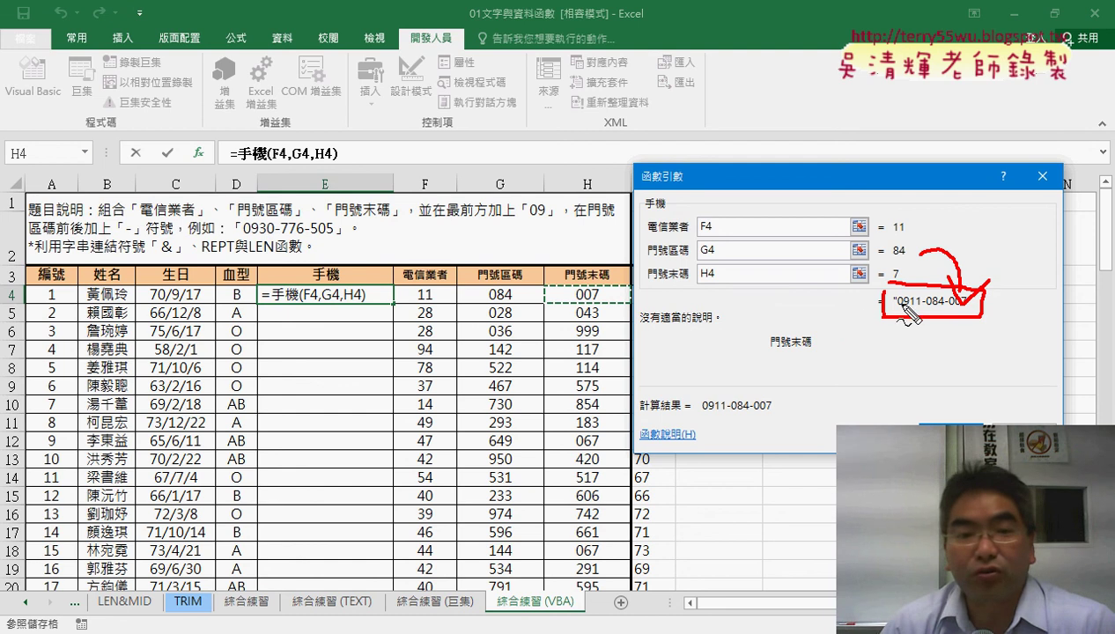
mouse_move(862, 312)
left_mouse_down()
mouse_move(388, 304)
mouse_move(377, 286)
mouse_move(327, 305)
left_mouse_up()
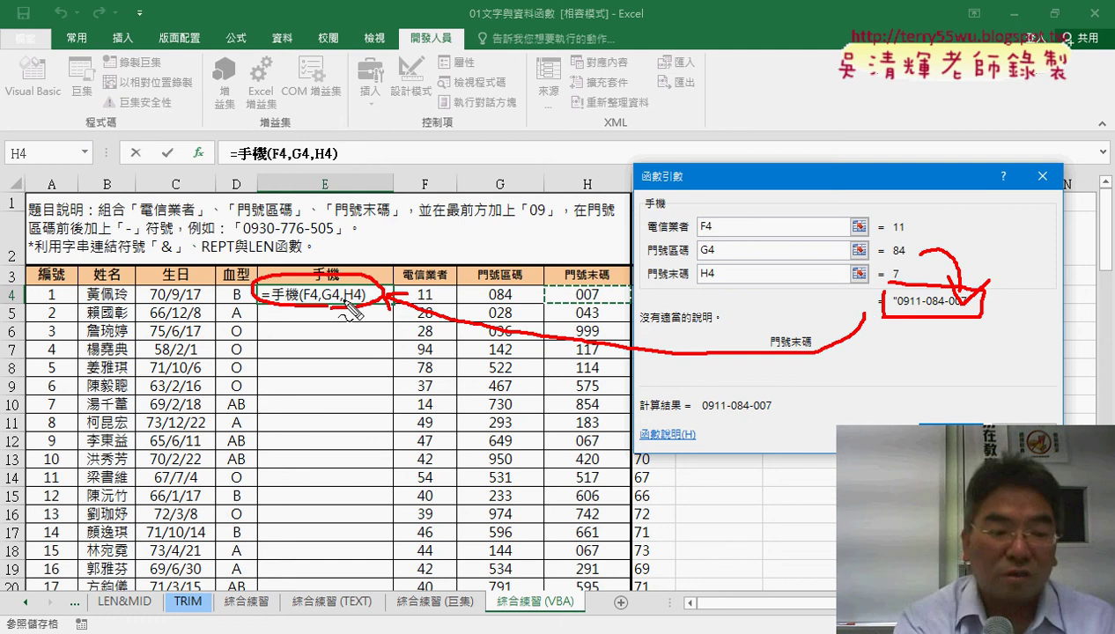
key("Escape")
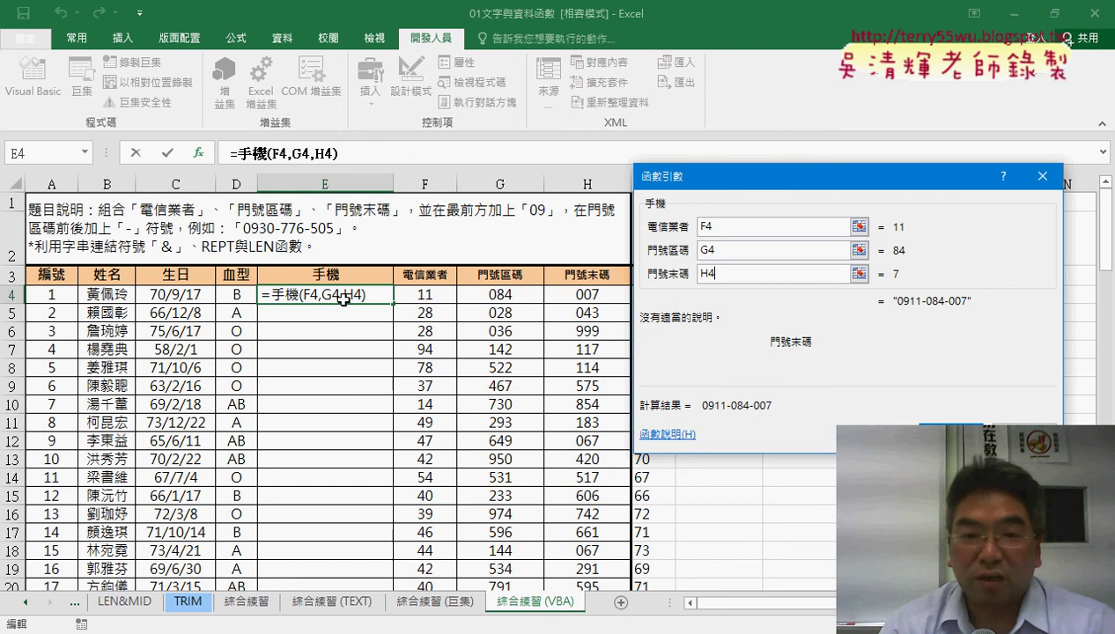
key("Return")
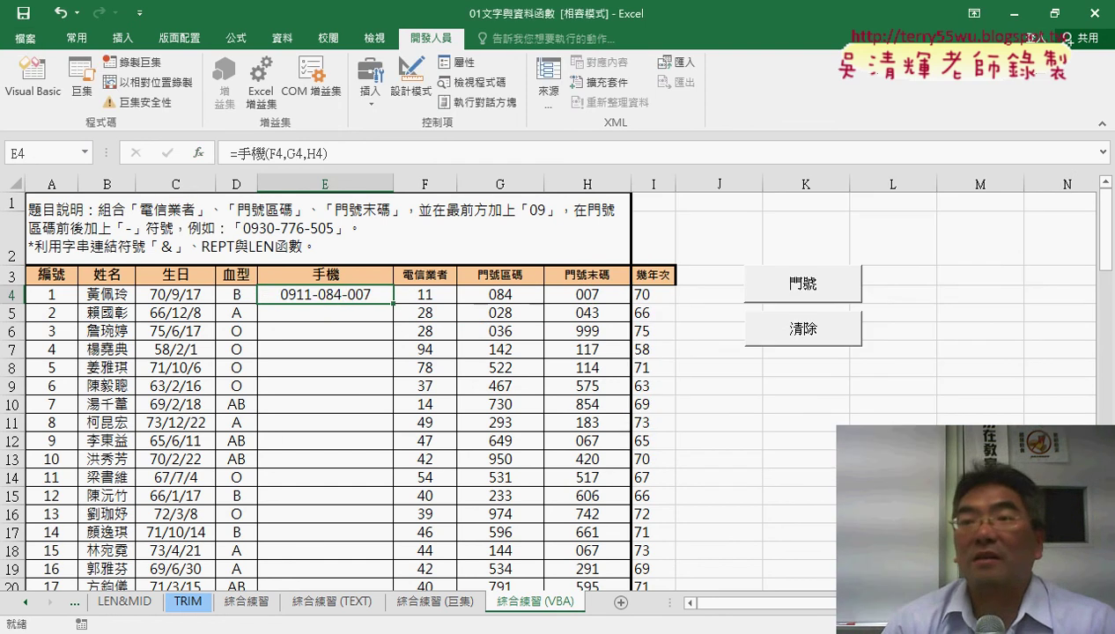
Fill E4's 手機 formula down column E and bring the VBA editor back
double_click(393, 303)
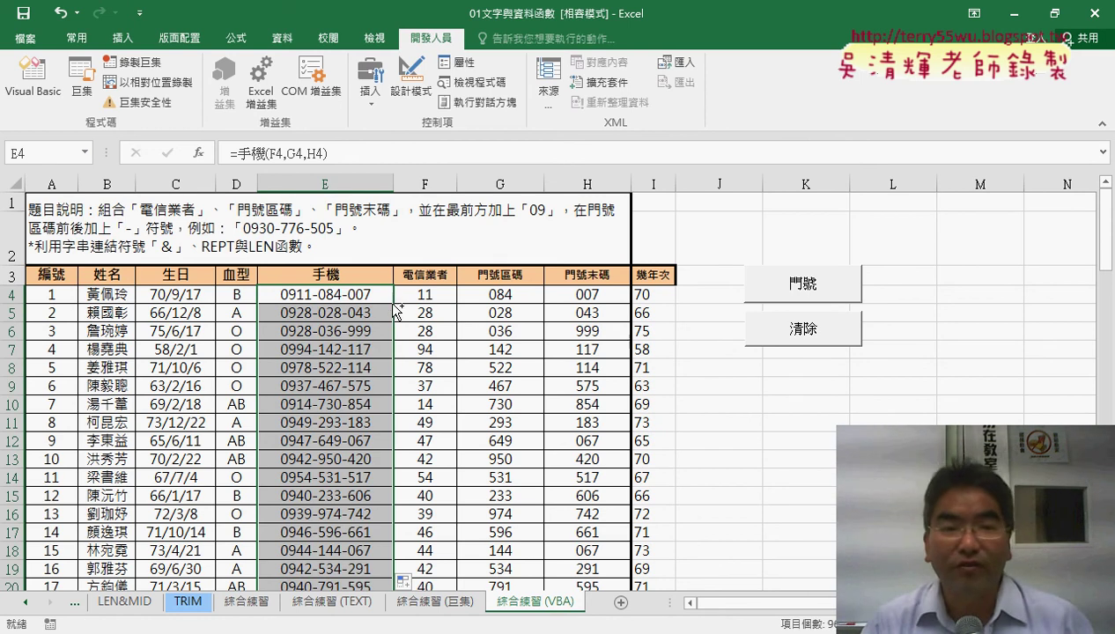
mouse_move(341, 164)
left_mouse_down()
mouse_move(199, 172)
mouse_move(334, 164)
left_mouse_up()
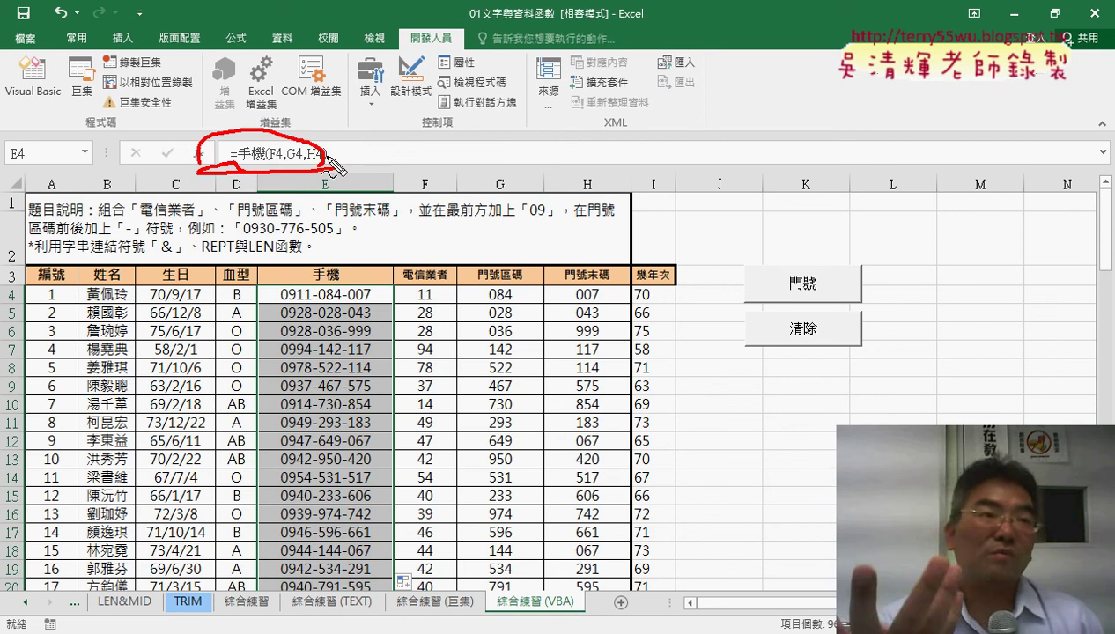
key("Escape")
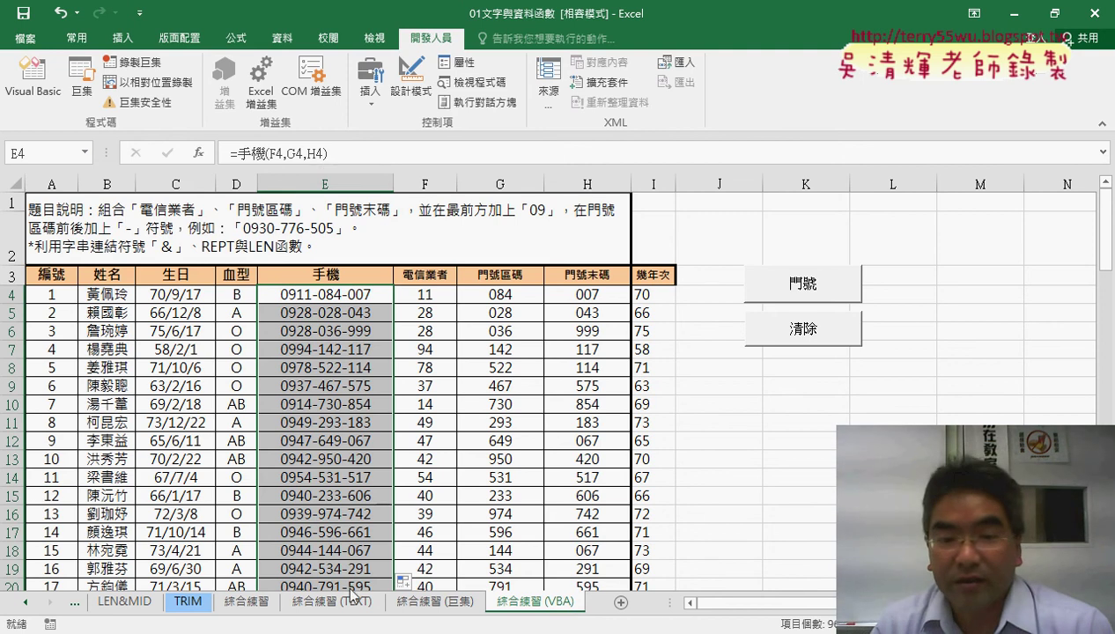
mouse_move(348, 621)
left_click(449, 550)
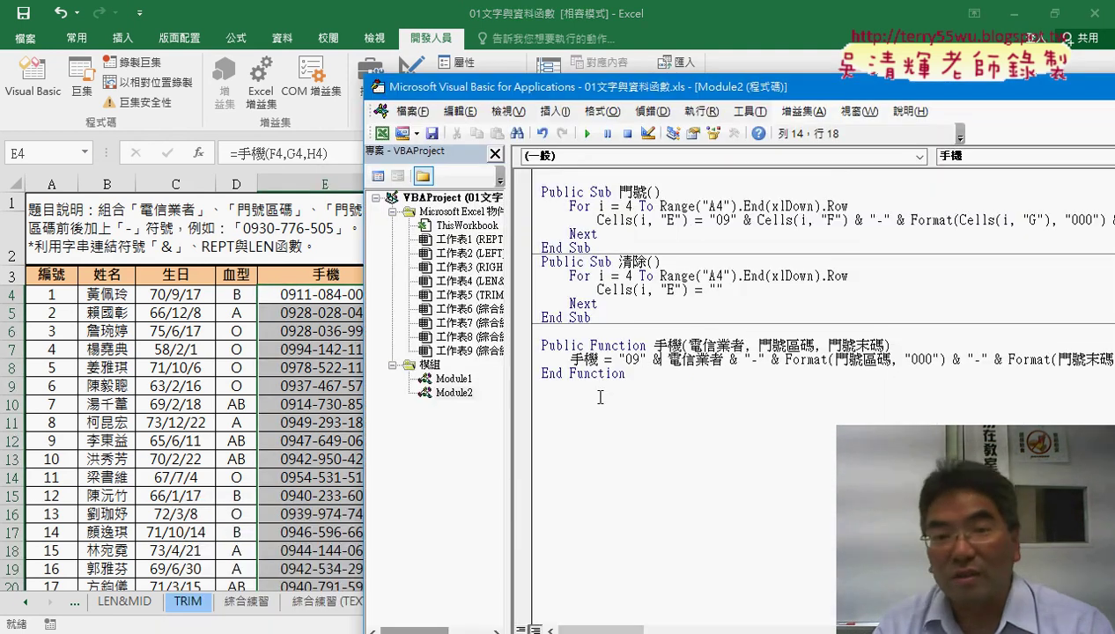
left_click_drag(667, 87, 479, 73)
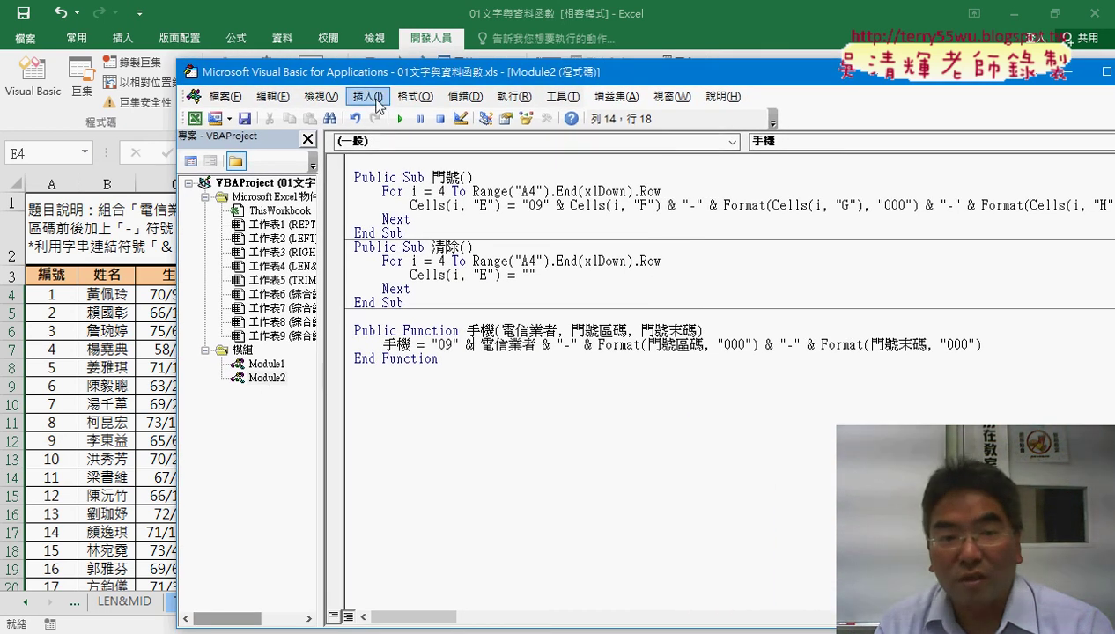
left_click(411, 316)
left_click(368, 96)
left_click(394, 114)
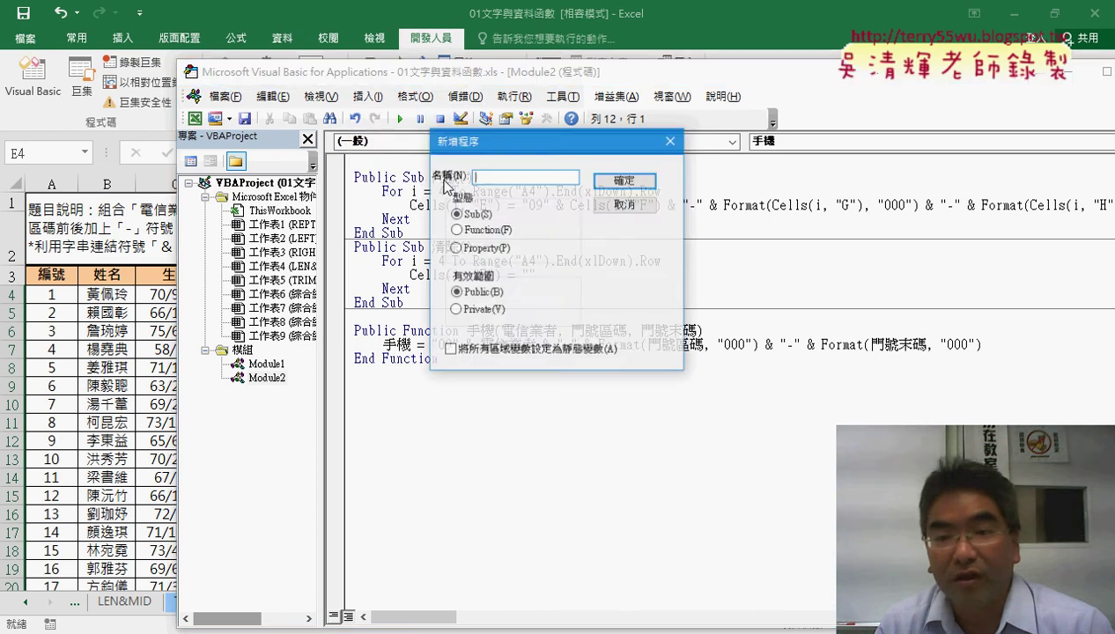
left_click(636, 204)
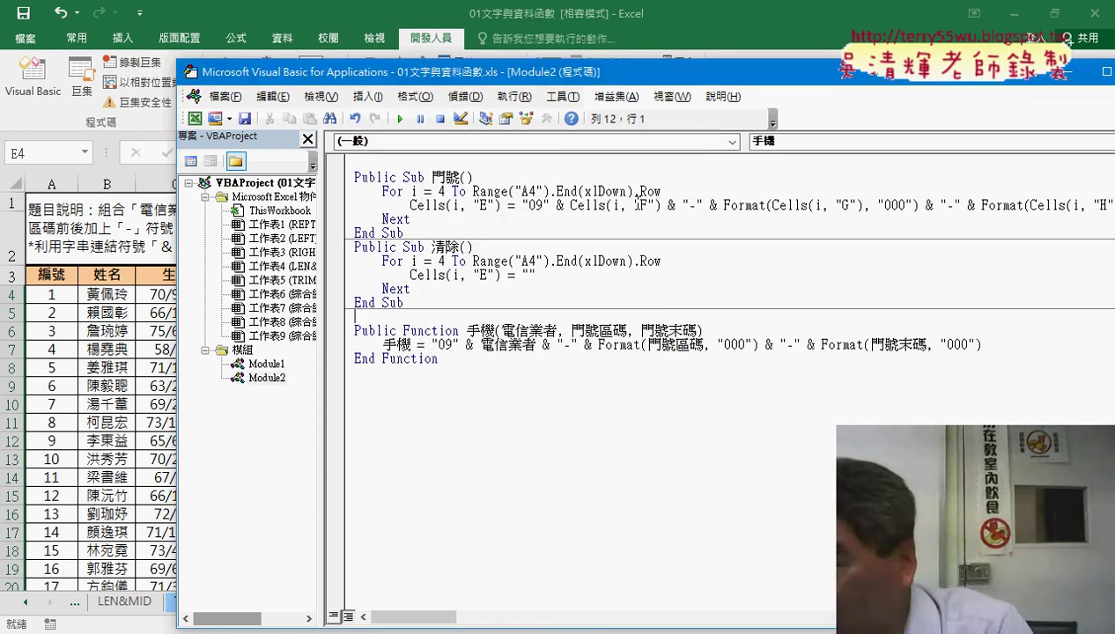